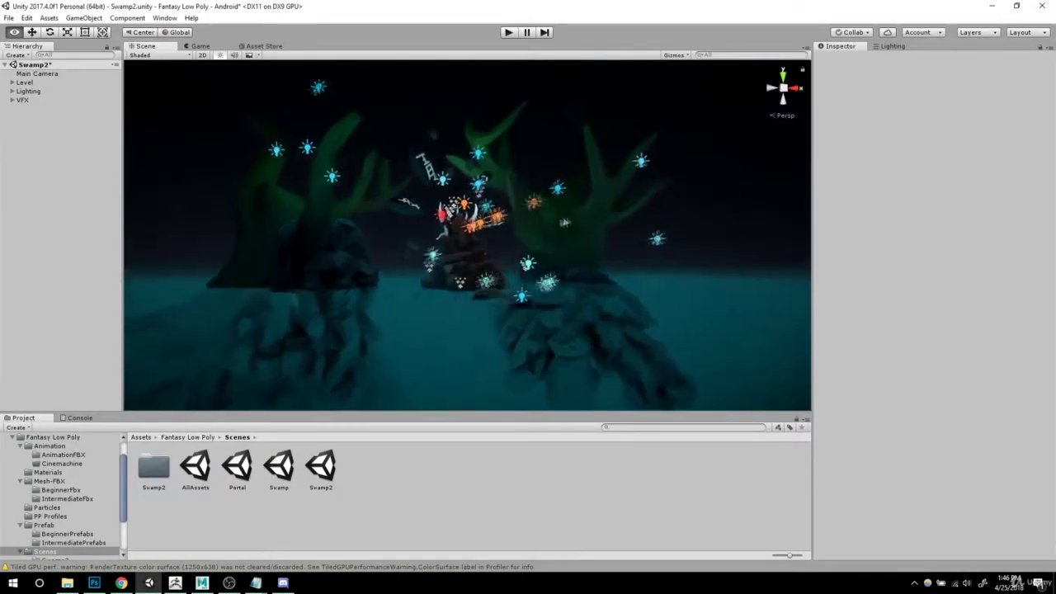
scroll(575, 320, "up", 3)
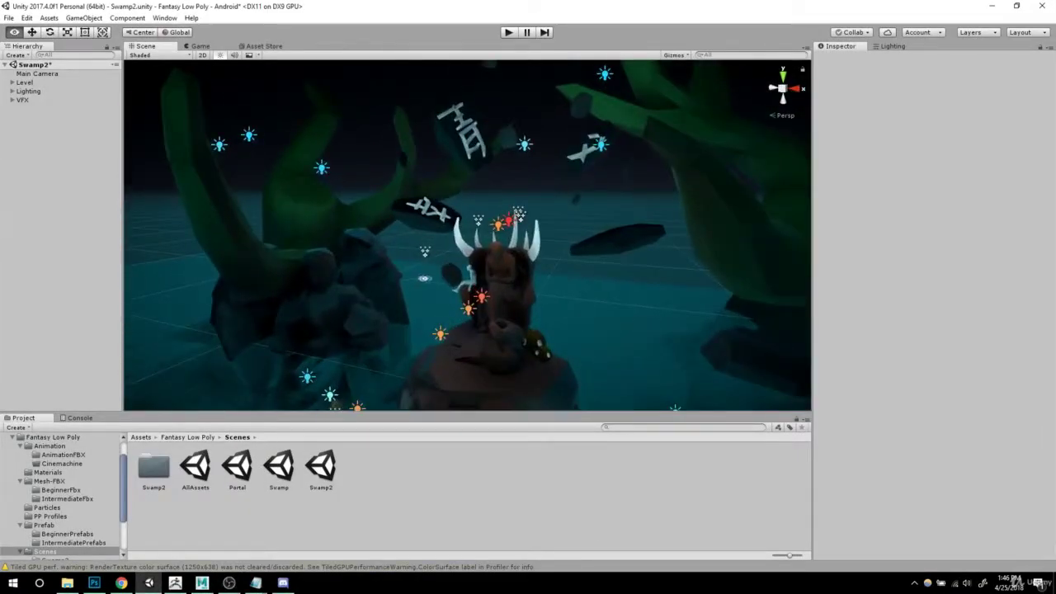
right_click_drag(677, 279, 530, 279, "alt")
left_click_drag(530, 278, 600, 302, "alt")
right_click_drag(599, 302, 601, 273)
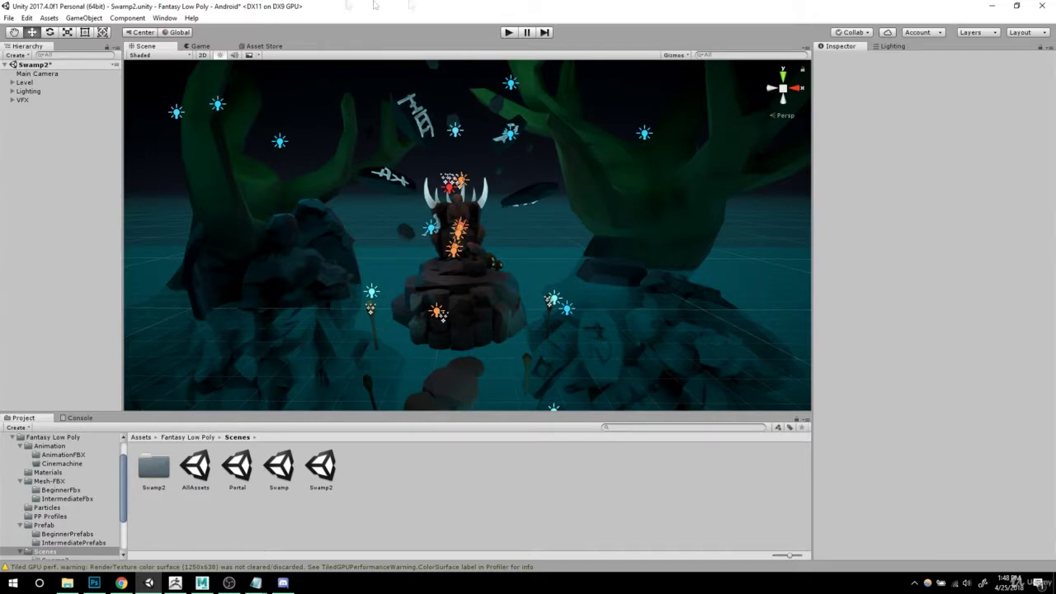
Step: Open the project's Materials folder and inspect the settings of the Texture material
left_click(56, 473)
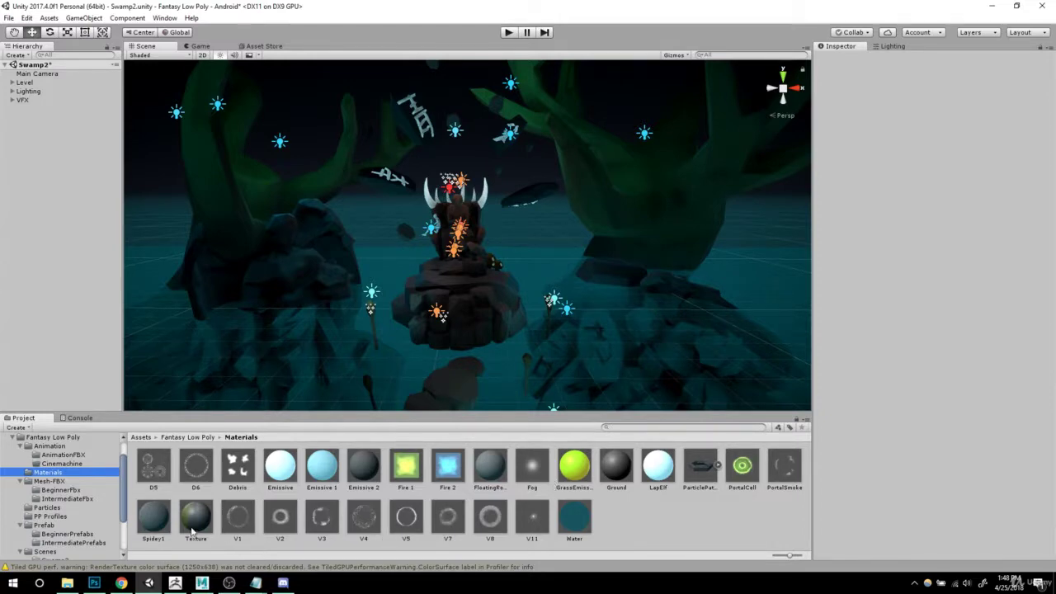
left_click(195, 519)
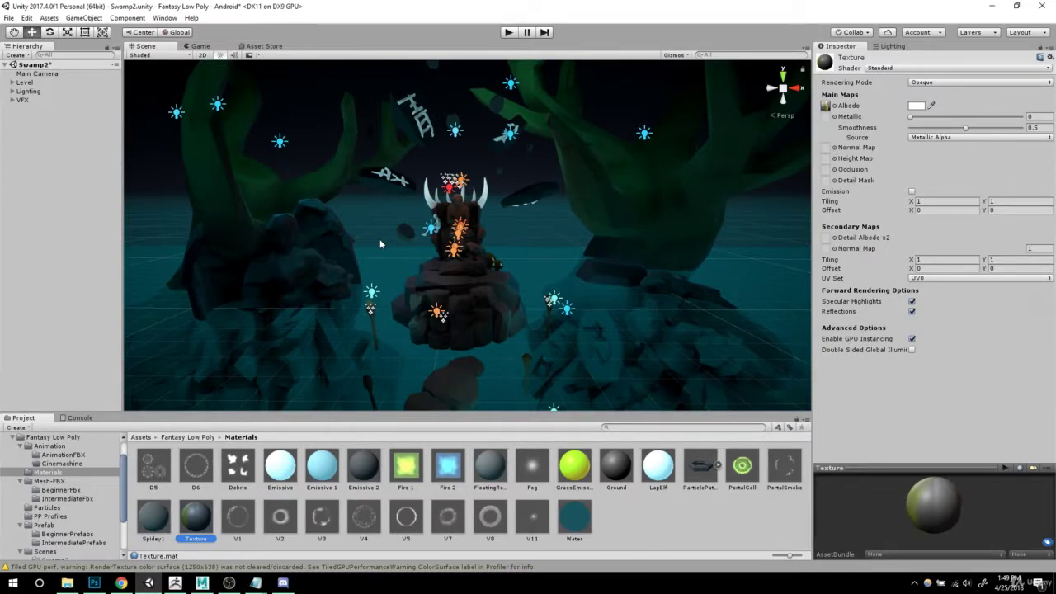
right_click_drag(577, 235, 481, 198, "alt")
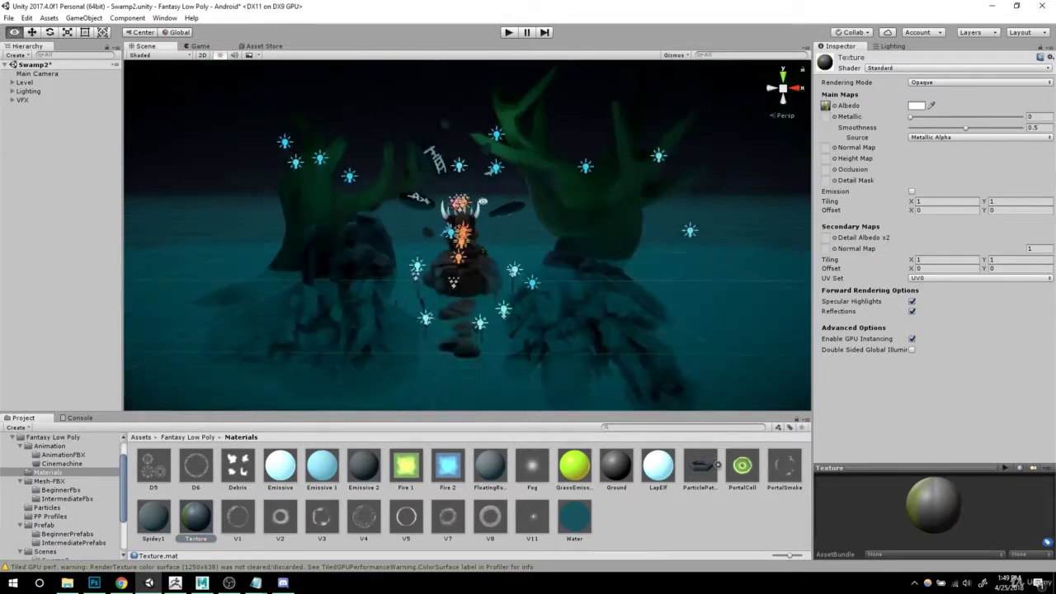
left_click_drag(480, 197, 540, 252, "alt")
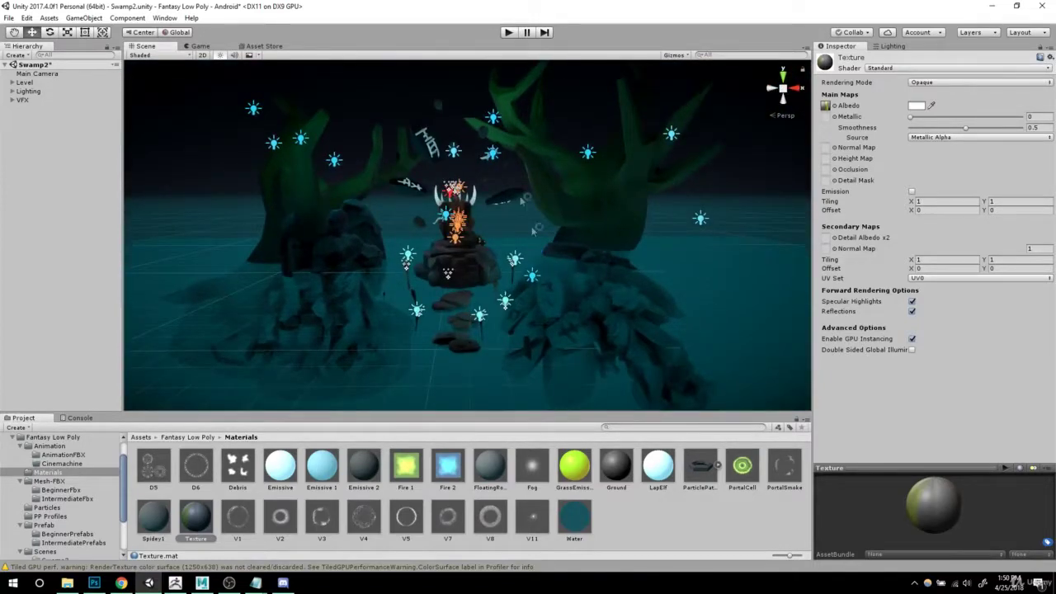
Step: Search the Asset Store for "cinem" and open the Cinemachine asset page by Unity Technologies
left_click(278, 47)
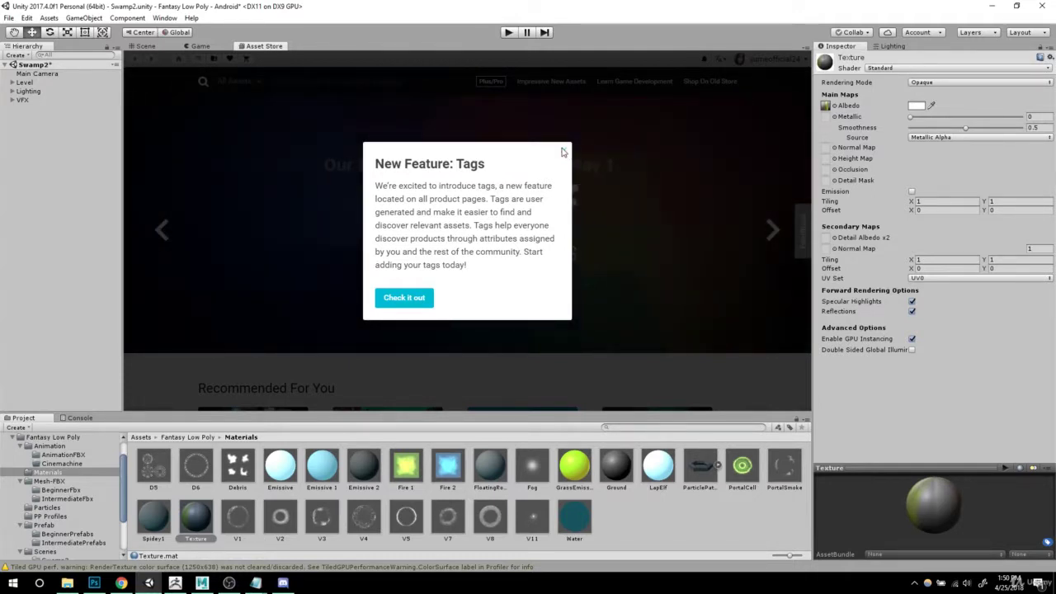
left_click(563, 151)
scroll(363, 193, "down", 5)
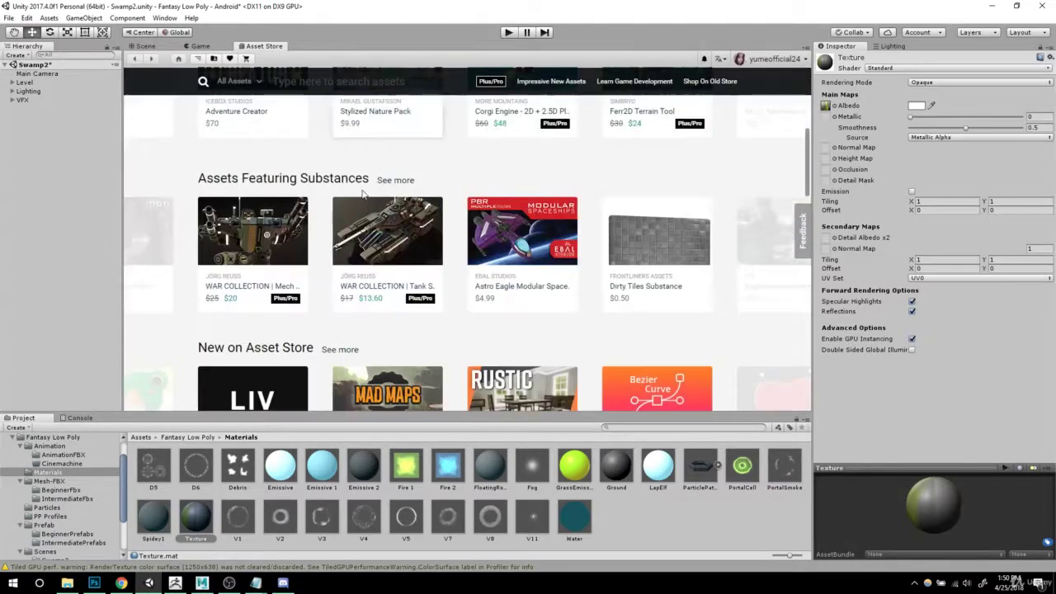
scroll(363, 193, "up", 5)
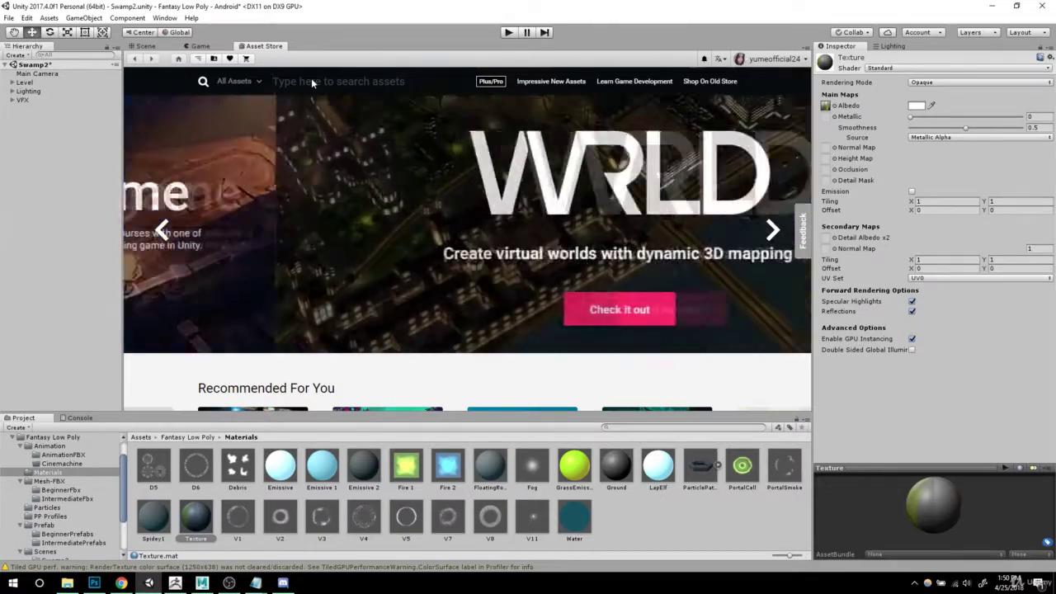
type("cinem")
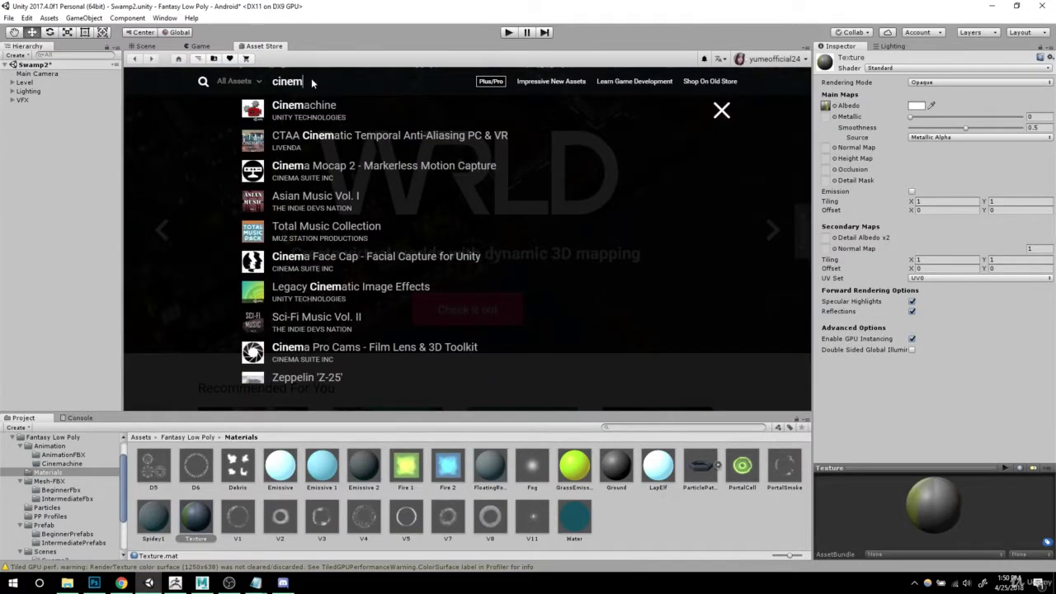
left_click(334, 109)
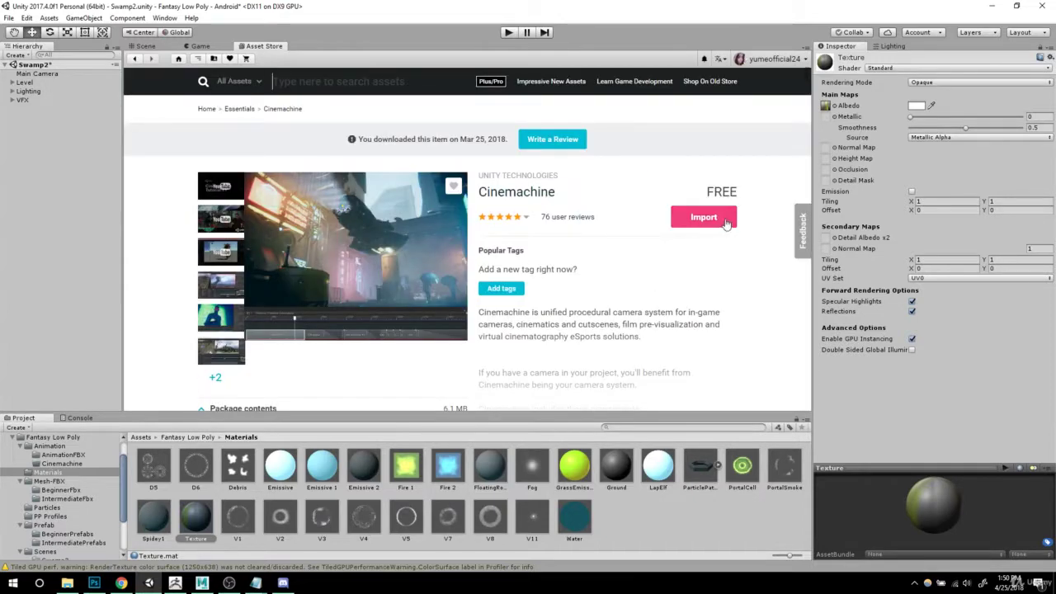
Step: Import the complete Cinemachine package into the project
left_click(721, 222)
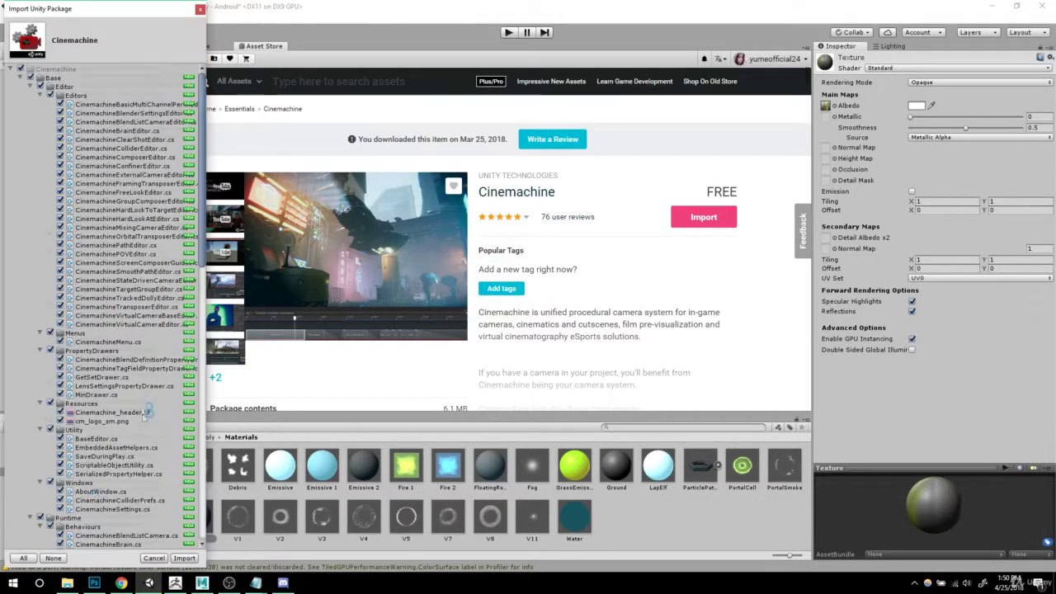
scroll(143, 423, "down", 2)
left_click(184, 557)
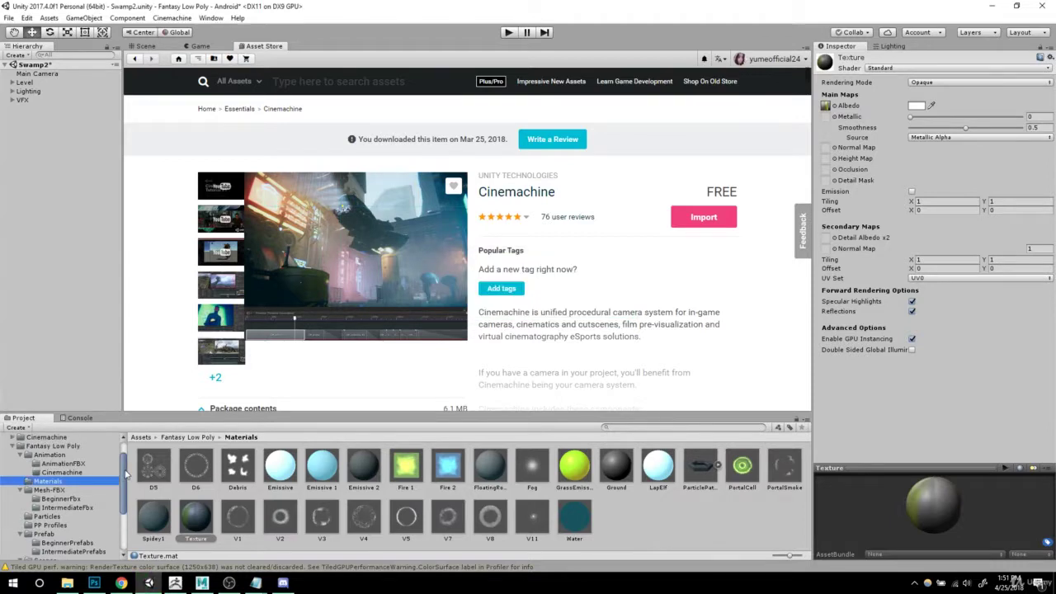
Step: Locate and select the imported Cinemachine folder at the root of Assets
left_click_drag(124, 473, 123, 460)
left_click(25, 456)
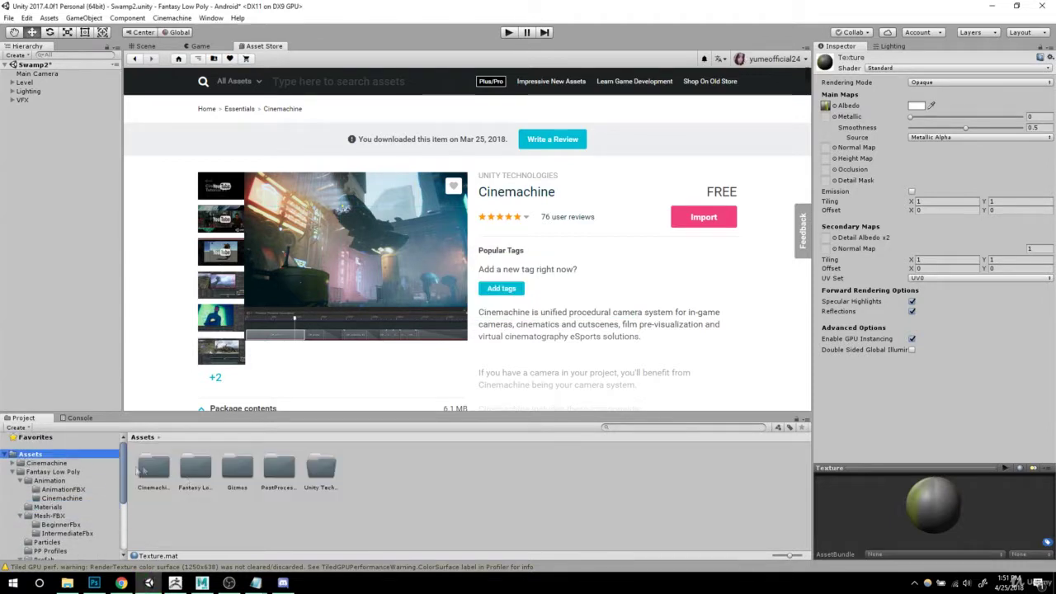
left_click(152, 470)
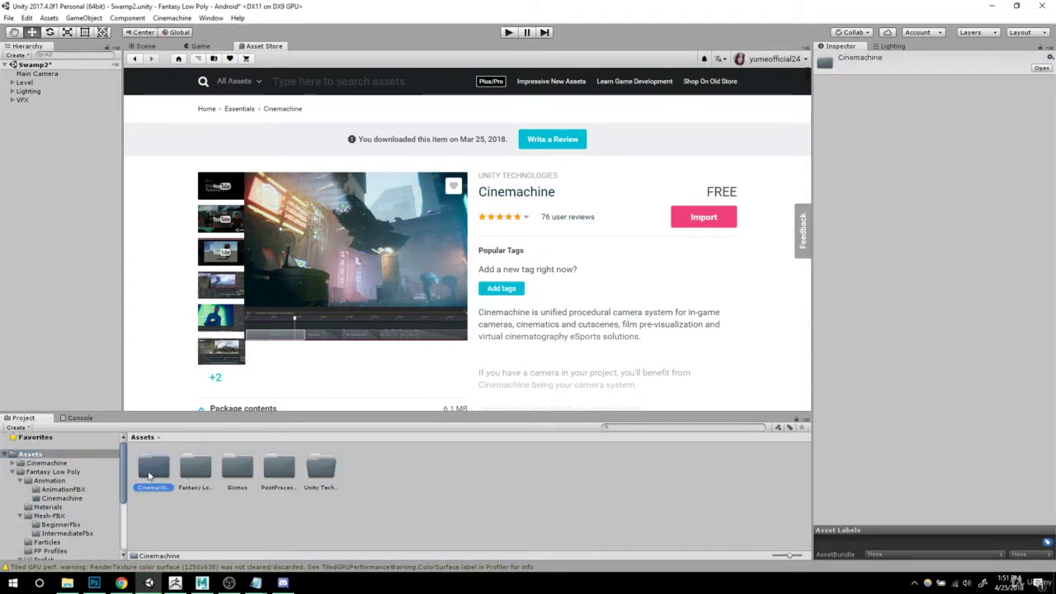
Step: Return to the Scene view and toggle the Lighting object on and off to compare the swamp, ending with it deactivated
left_click(159, 48)
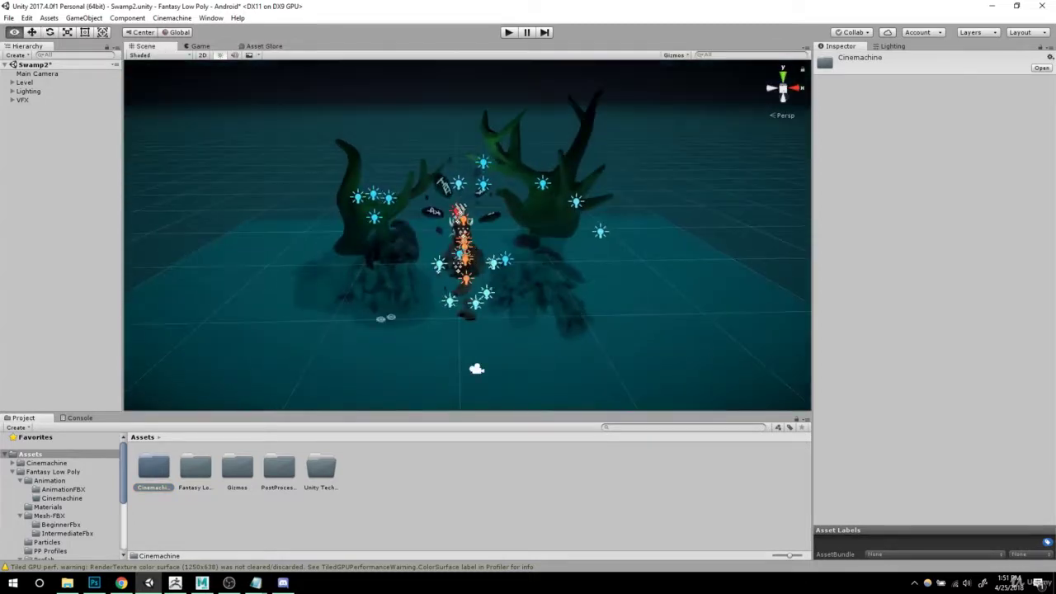
right_click_drag(380, 320, 541, 330, "alt")
left_click_drag(540, 330, 607, 334, "alt")
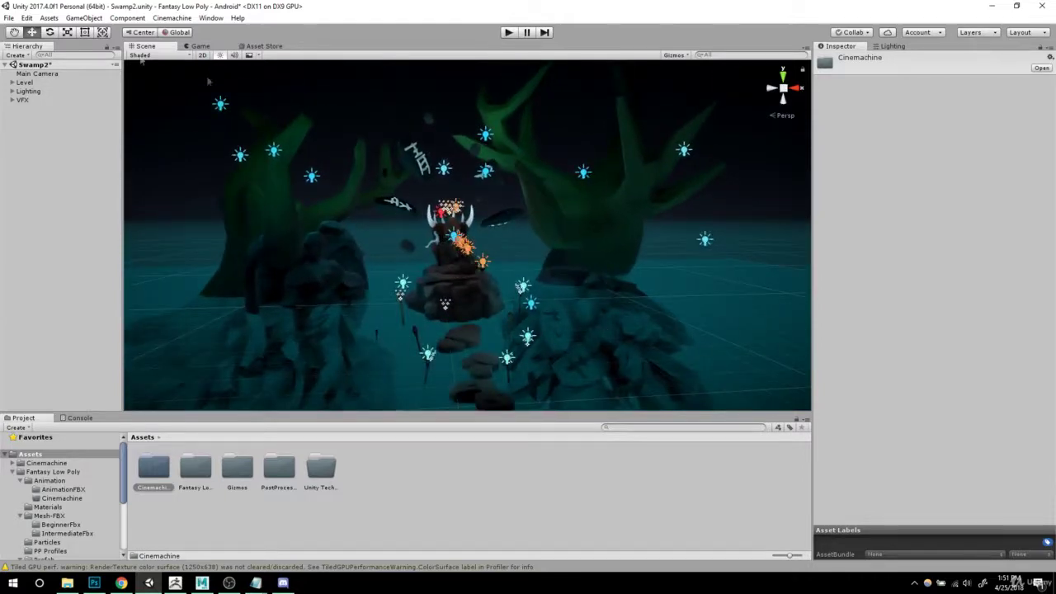
left_click(30, 90)
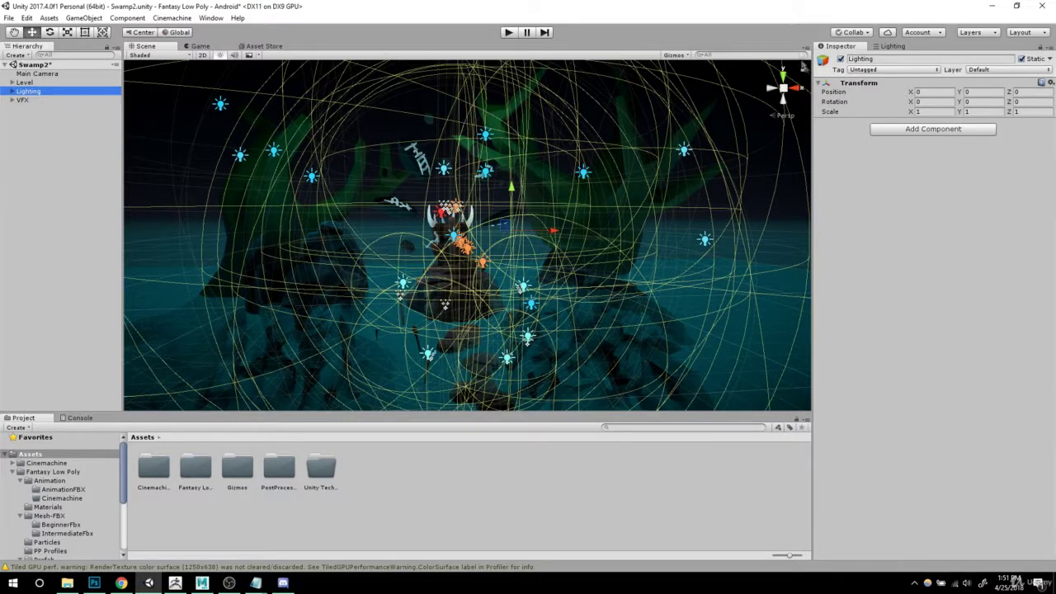
left_click(841, 59)
left_click(841, 59)
left_click(841, 59)
left_click(841, 60)
left_click(841, 59)
left_click(840, 59)
left_click(841, 59)
left_click(841, 60)
left_click(841, 59)
left_click_drag(665, 126, 665, 193, "alt")
Step: Review the scene's lightmapping settings, then go back to the Inspector and clear the selection of the Lighting object
left_click(889, 47)
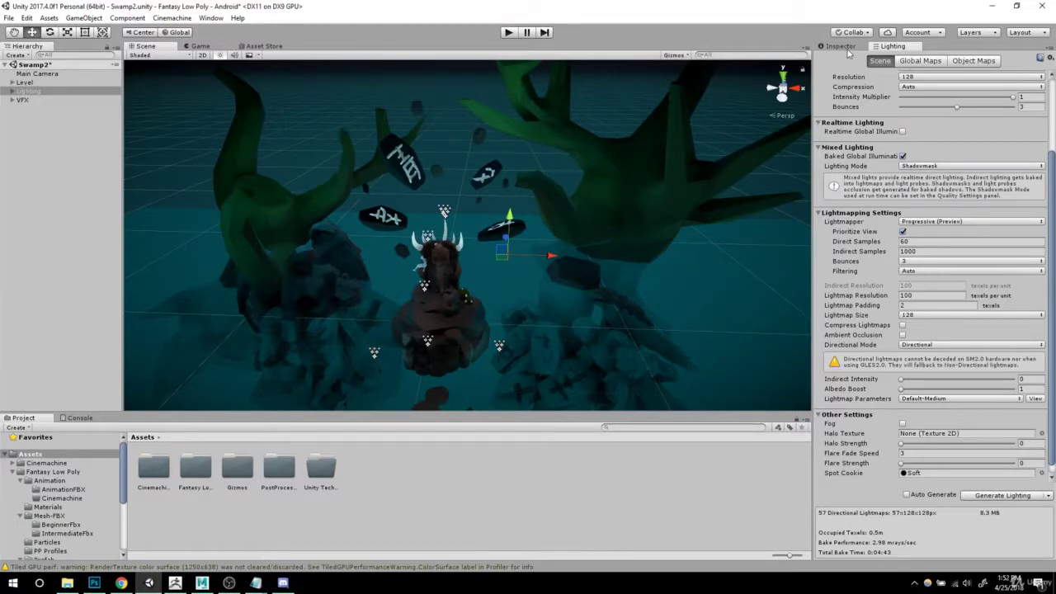
left_click(849, 49)
left_click_drag(509, 288, 517, 257, "alt")
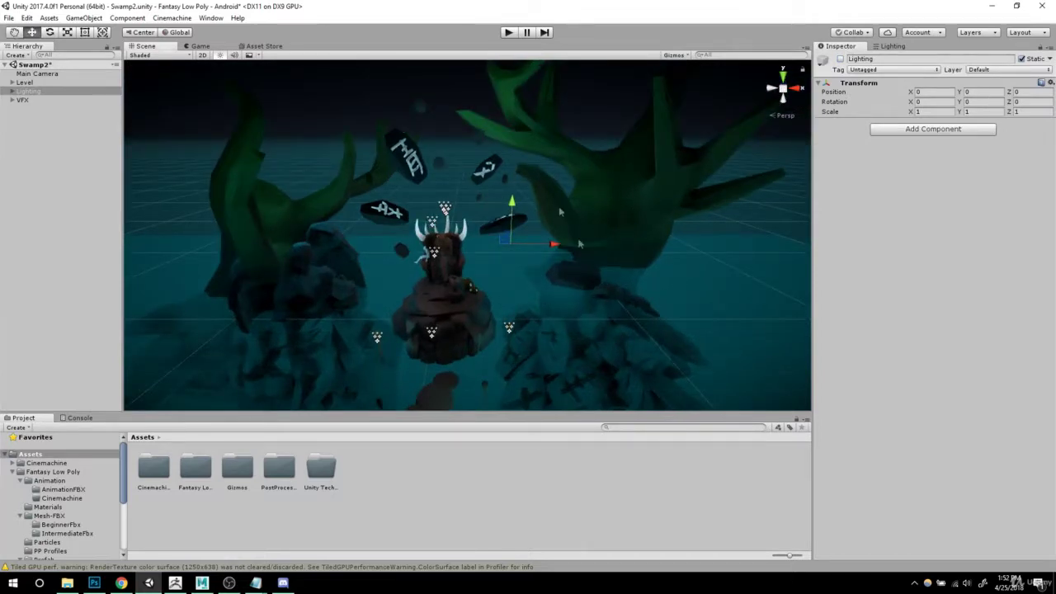
right_click_drag(558, 306, 411, 448, "alt")
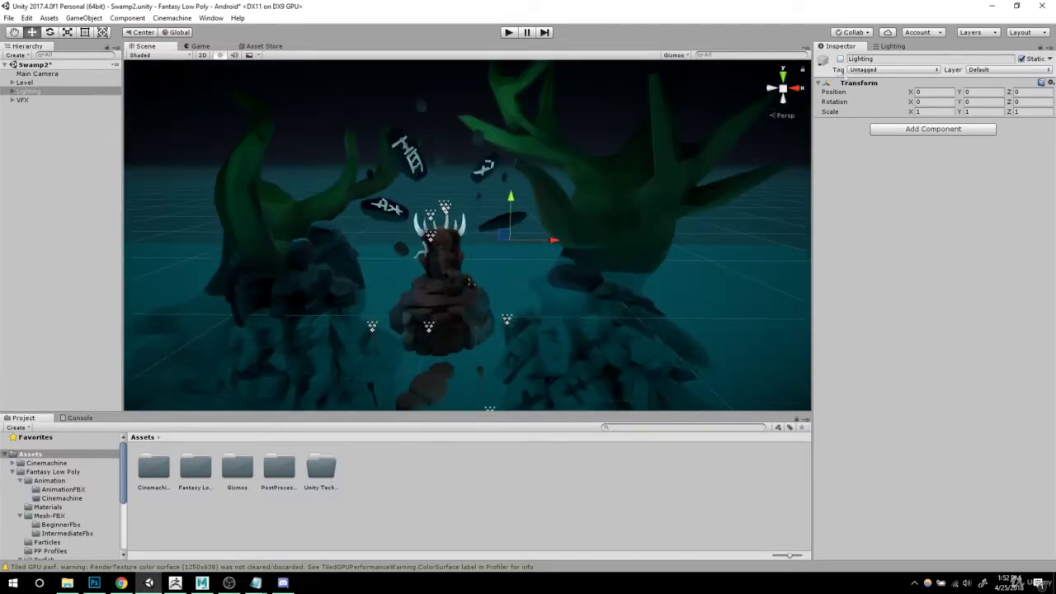
right_click_drag(588, 258, 520, 247, "alt")
left_click(54, 172)
right_click_drag(421, 285, 537, 322, "alt")
middle_click_drag(537, 323, 551, 301, "alt")
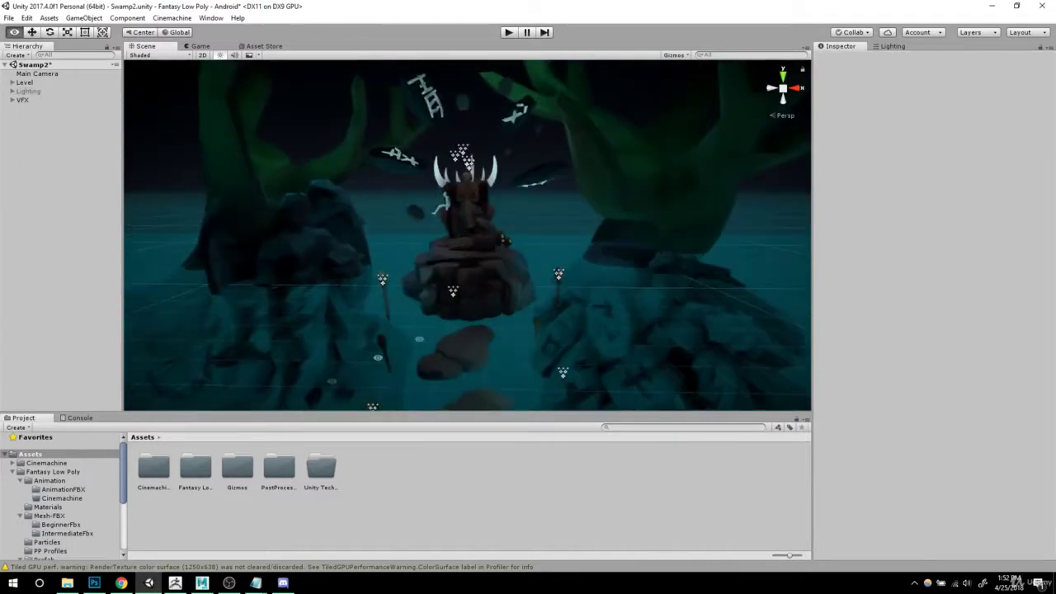
Step: Rename the Swamp2 folder inside the Fantasy Low Poly Scenes folder to BakeLights
double_click(195, 467)
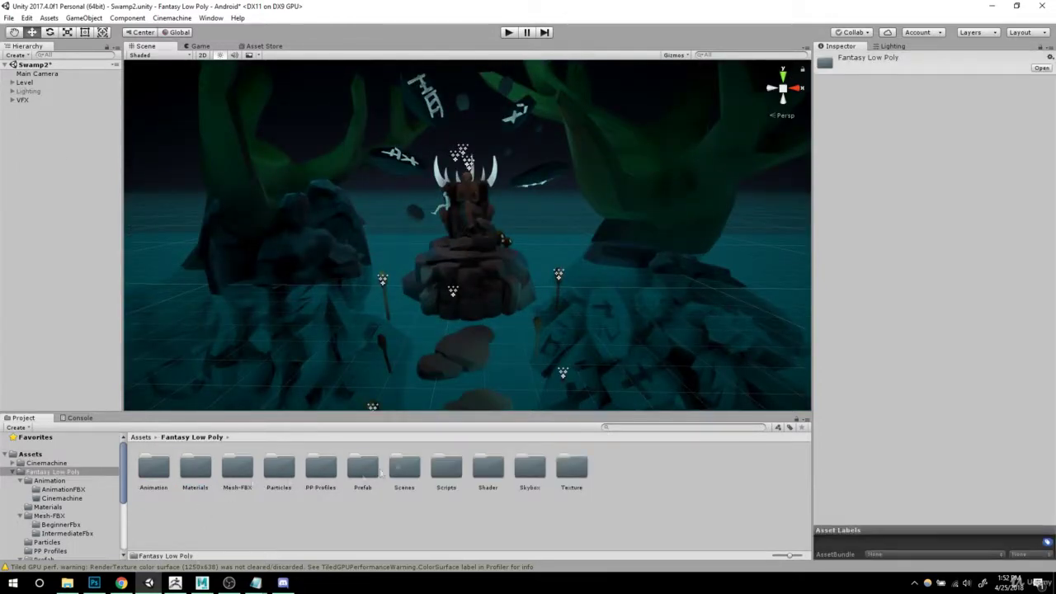
double_click(405, 466)
left_click(157, 467)
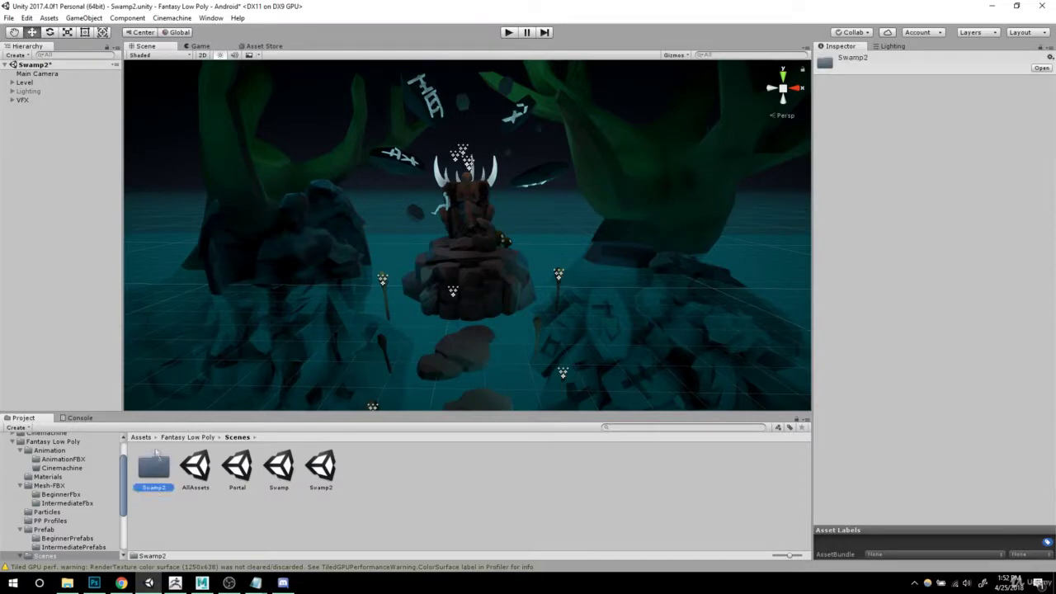
left_click(162, 490)
type("Bake")
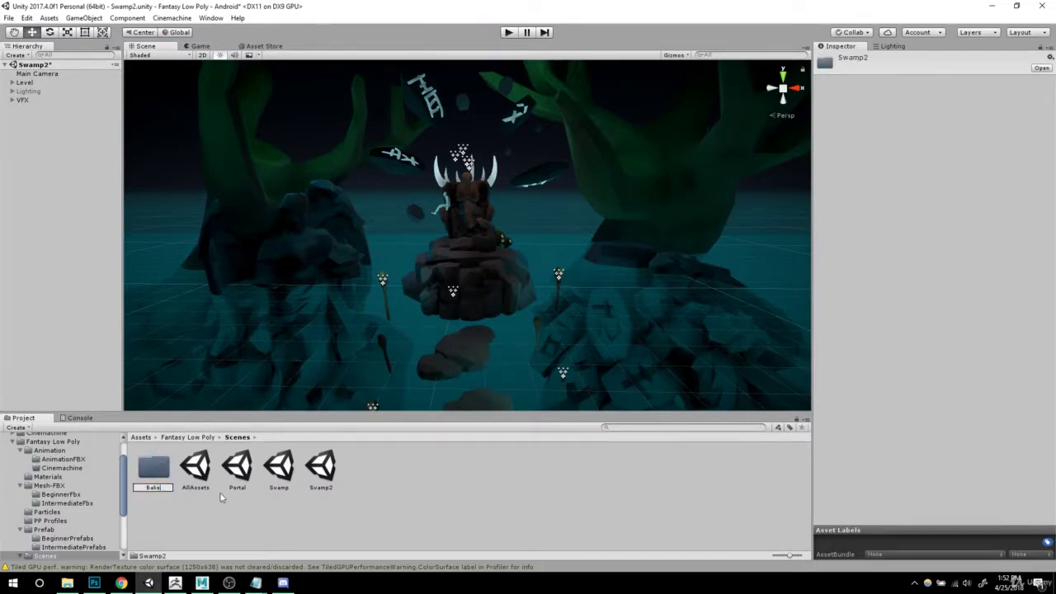
type("Lights")
left_click(160, 479)
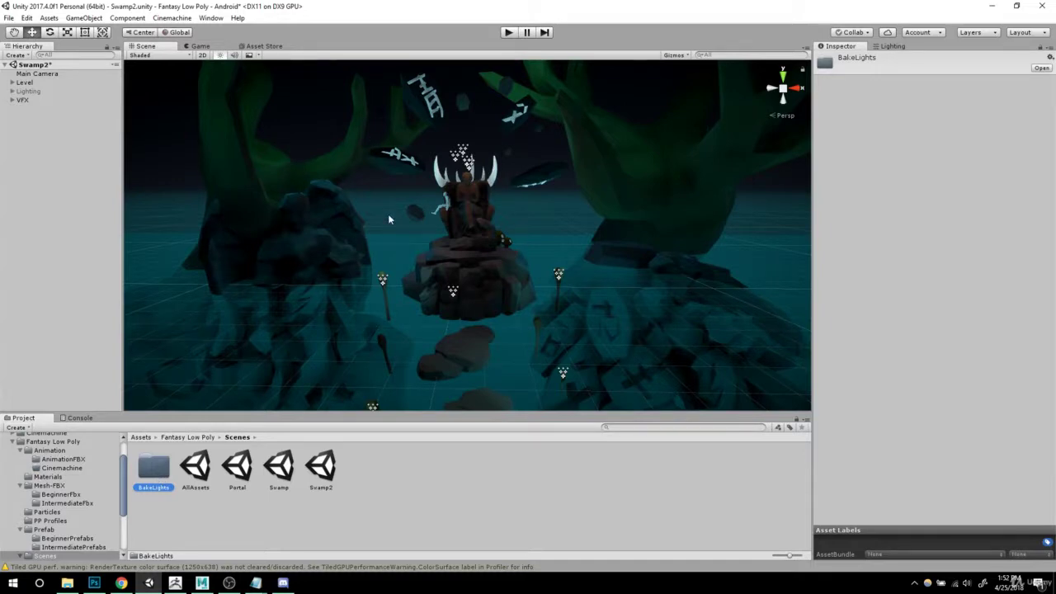
Step: Examine the baked lightmap textures in the BakeLights folder and return to the Fantasy Low Poly folder
double_click(154, 468)
left_click(154, 466)
left_click(553, 464)
left_click(642, 467)
left_click(609, 471)
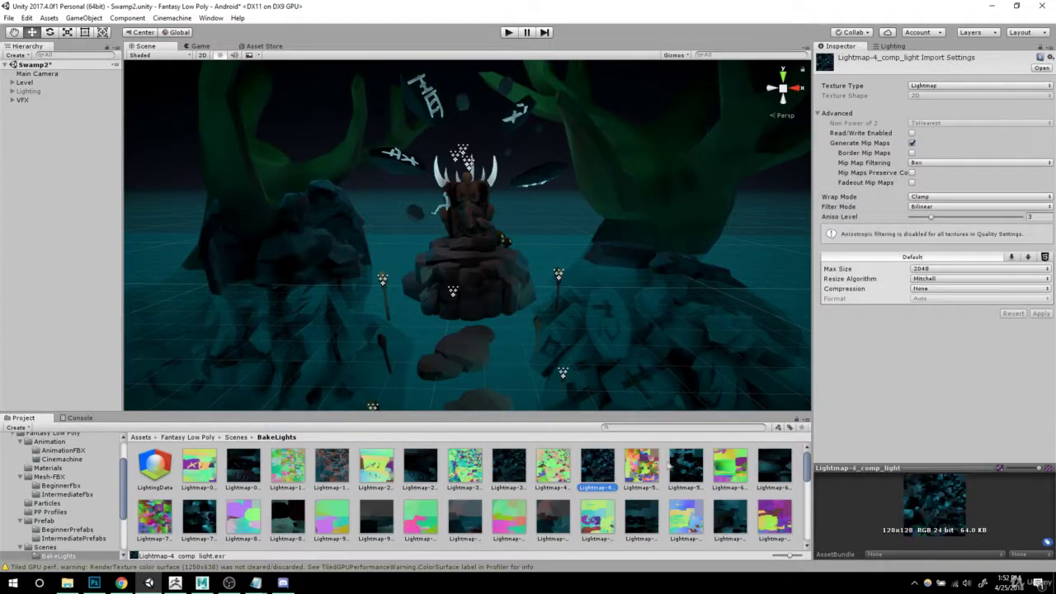
left_click_drag(807, 464, 807, 535)
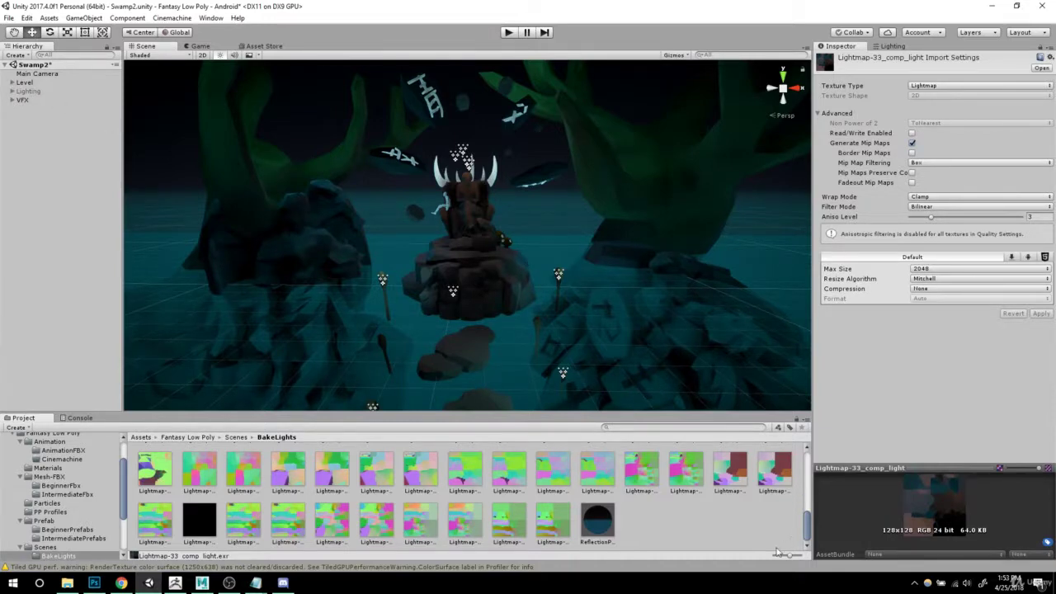
left_click_drag(810, 526, 809, 459)
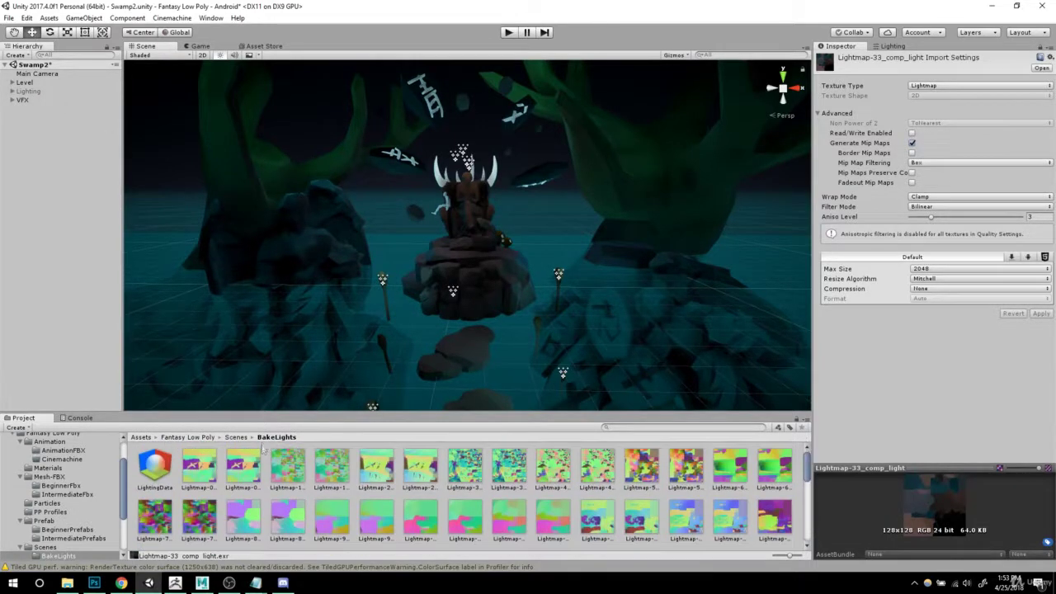
left_click(240, 437)
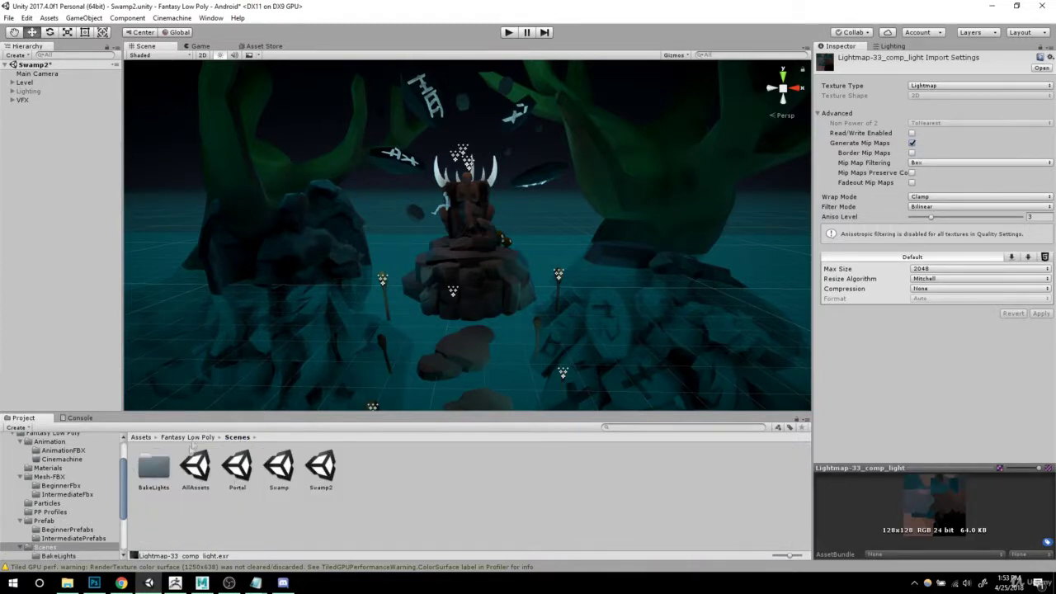
left_click(187, 438)
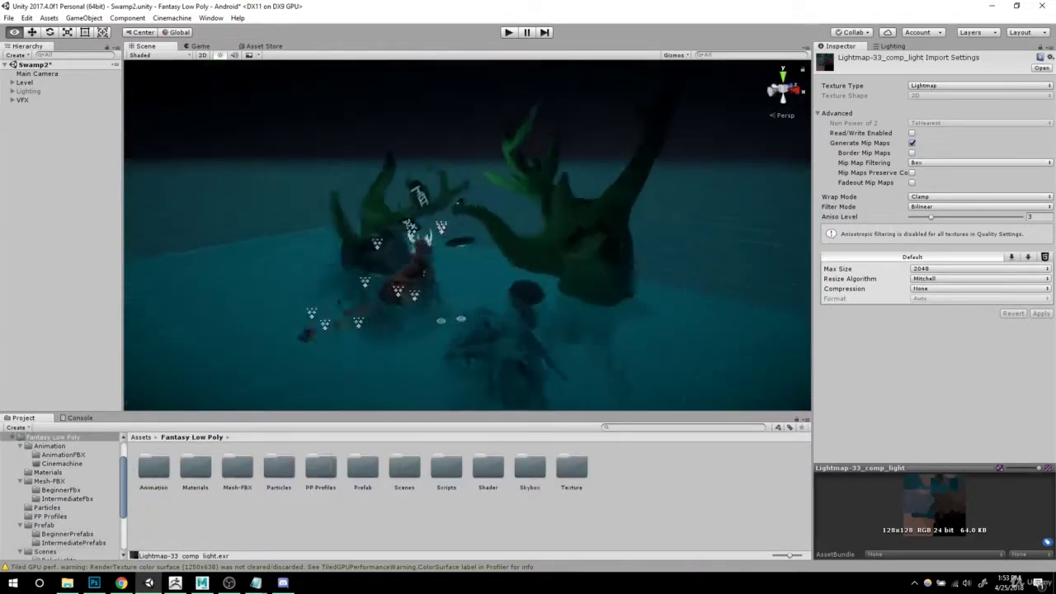
left_click_drag(495, 307, 569, 319, "alt")
right_click_drag(569, 319, 661, 318, "alt")
left_click_drag(660, 318, 458, 259, "alt")
right_click_drag(458, 259, 629, 240, "alt")
left_click_drag(628, 240, 555, 277, "alt")
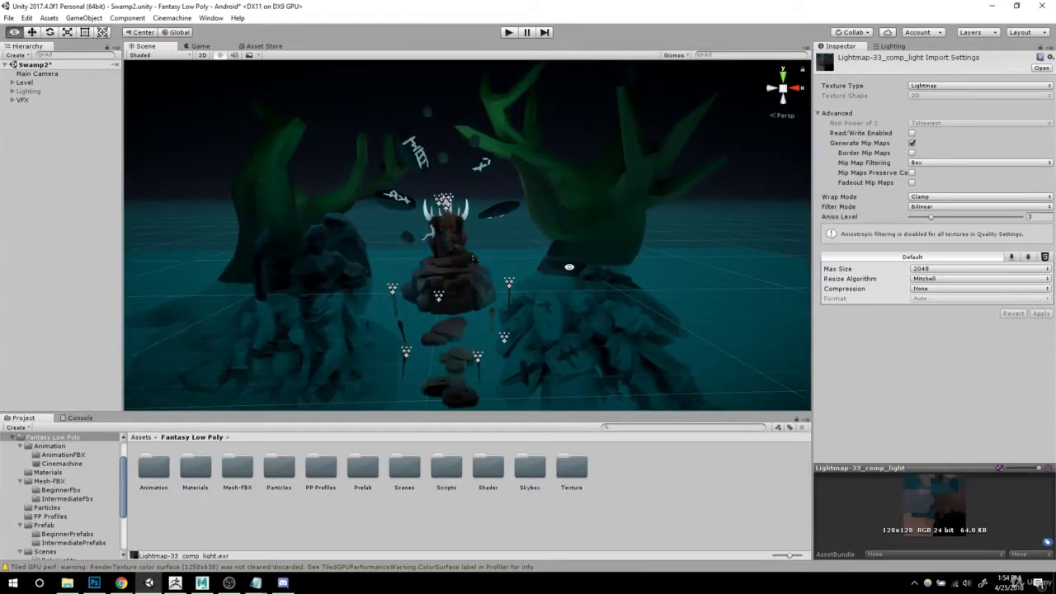
left_click_drag(566, 267, 555, 274, "alt")
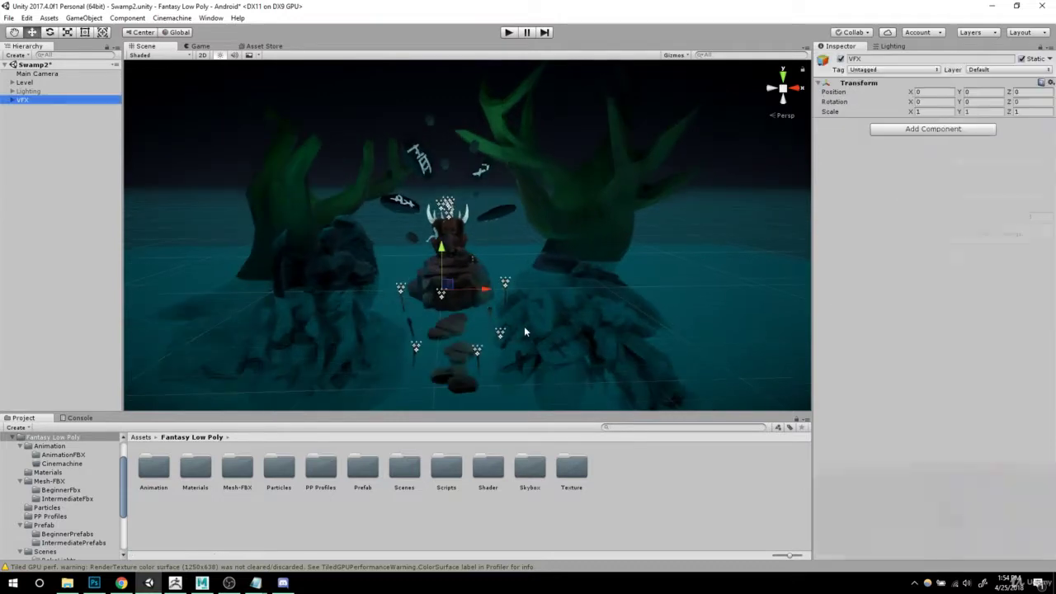
Step: Select the Main Camera and bring the camera and its view frustum into sight in the Scene view
left_click(33, 75)
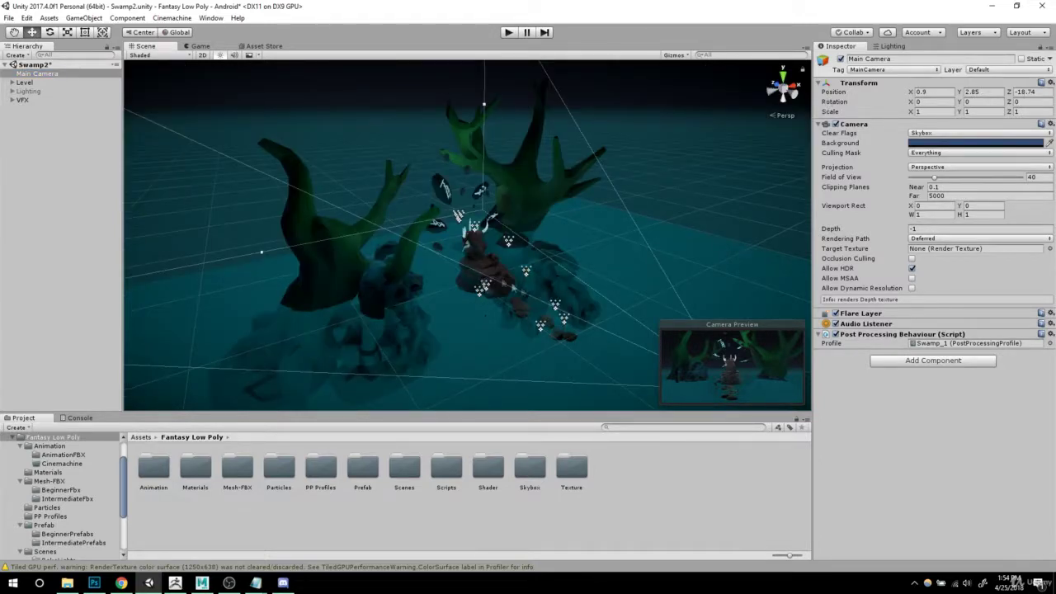
left_click_drag(530, 290, 507, 269, "alt")
middle_click_drag(455, 240, 446, 152, "alt")
left_click_drag(598, 229, 573, 245, "alt")
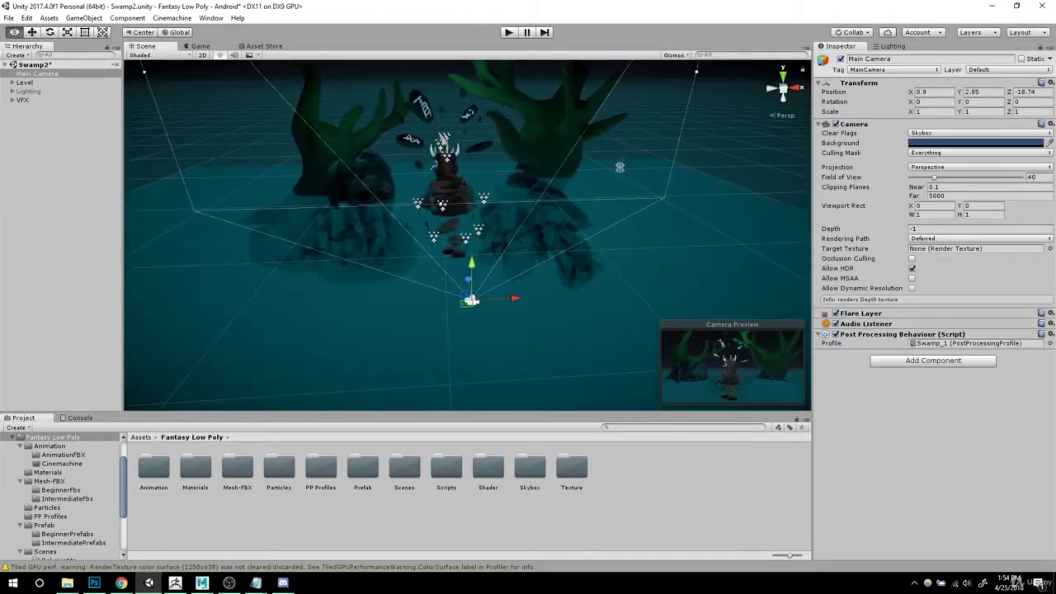
Step: Create a Cinemachine dolly camera with track and bring the new virtual camera into sight around the throne
middle_click_drag(623, 176, 647, 208, "alt")
right_click_drag(648, 208, 666, 216, "alt")
left_click(181, 20)
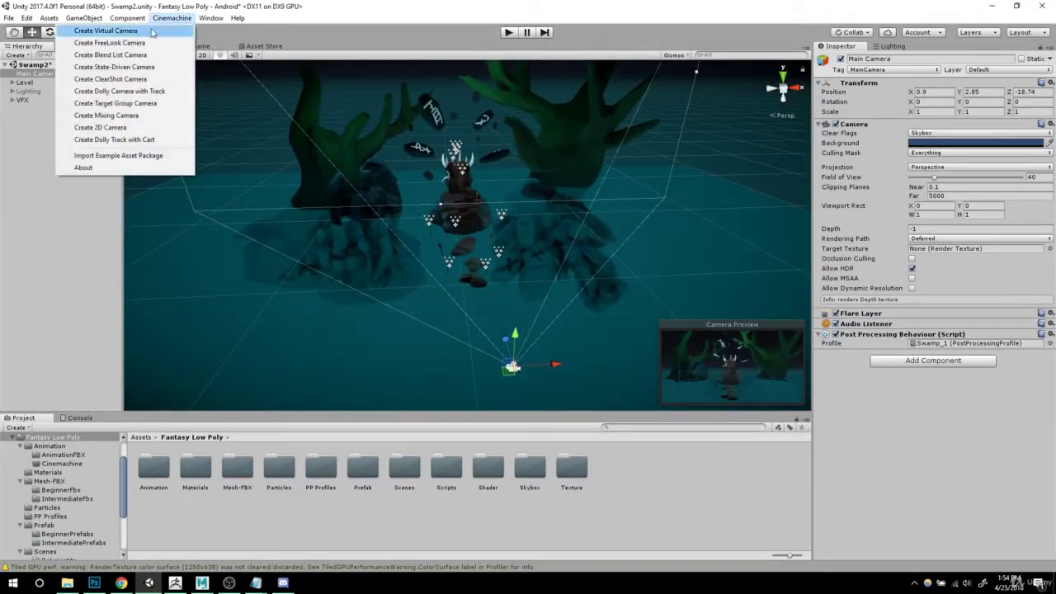
left_click(137, 97)
left_click_drag(438, 79, 447, 128, "alt")
scroll(447, 128, "up", 6)
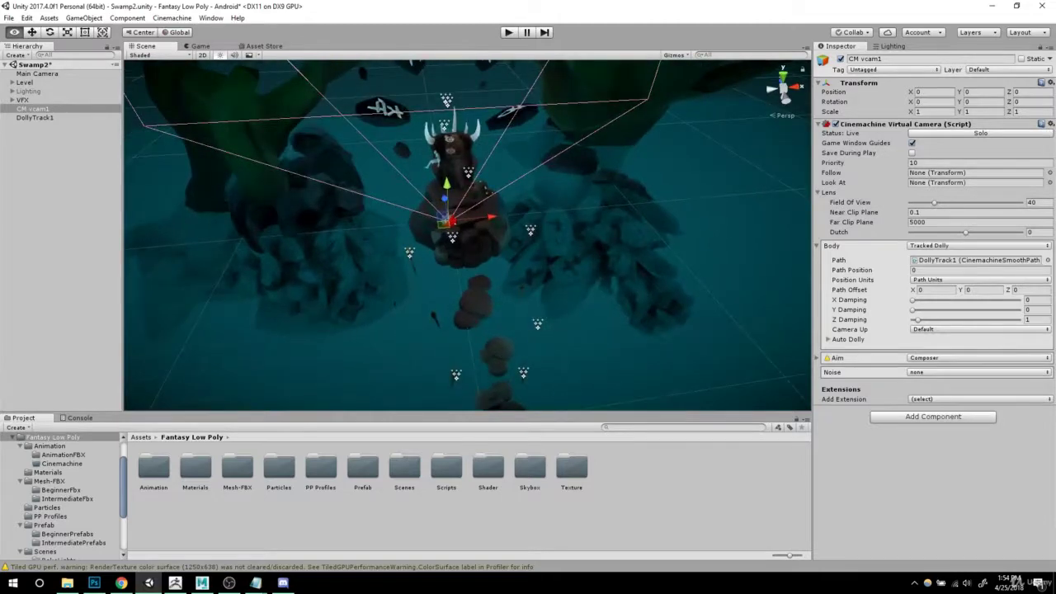
mouse_move(528, 231)
left_mouse_down("alt")
mouse_move(446, 239)
mouse_move(524, 235)
left_mouse_up("alt")
scroll(521, 235, "up", 3)
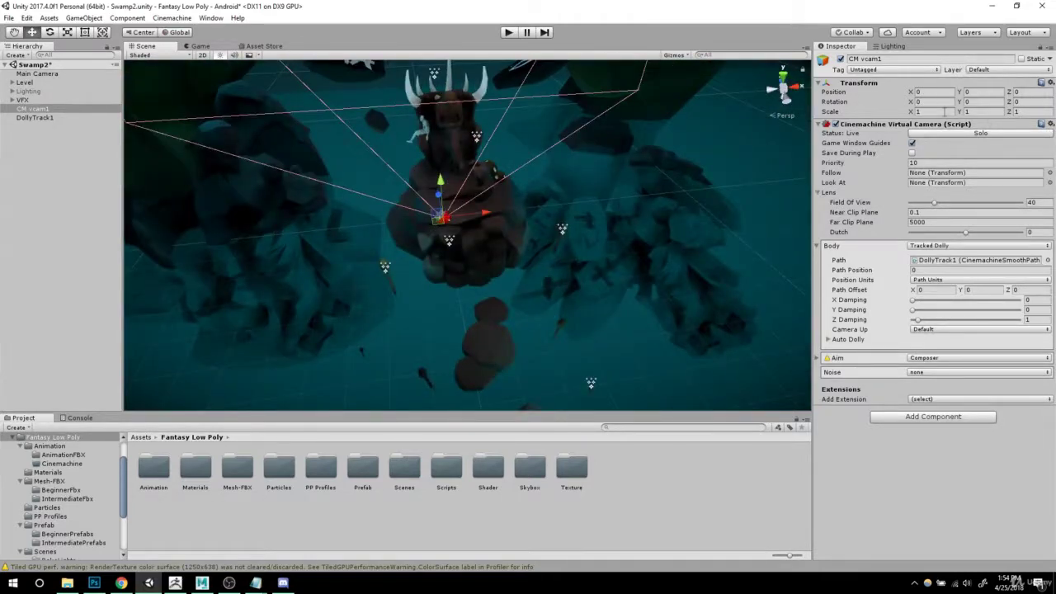
scroll(563, 236, "down", 5)
left_click_drag(528, 276, 463, 337, "alt")
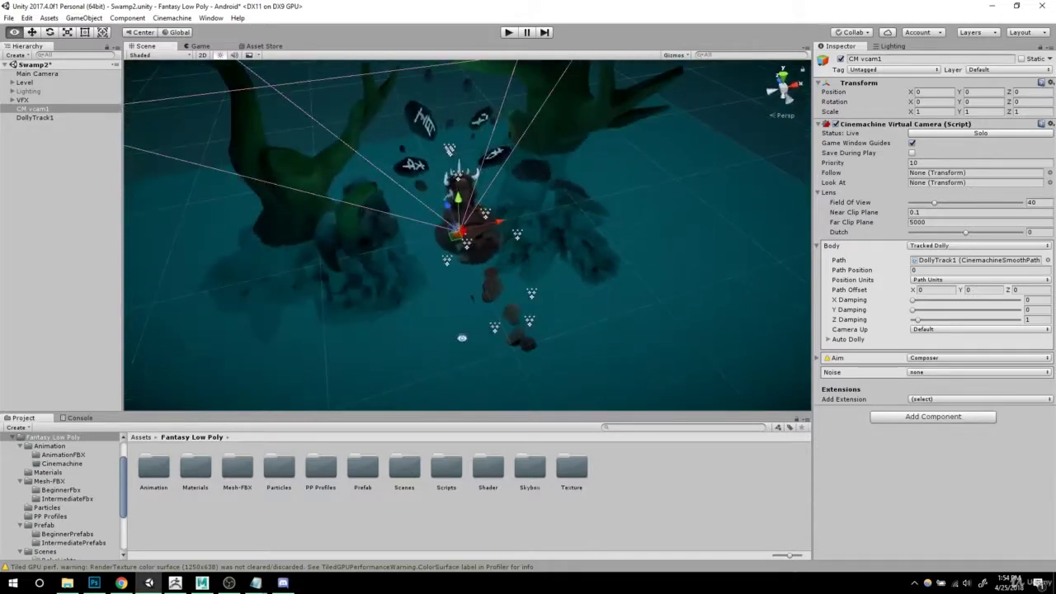
Step: Set the DollyTrack1 position to X 0.9, Y 2.85 and Z -18.74 to match the Main Camera
left_click(35, 118)
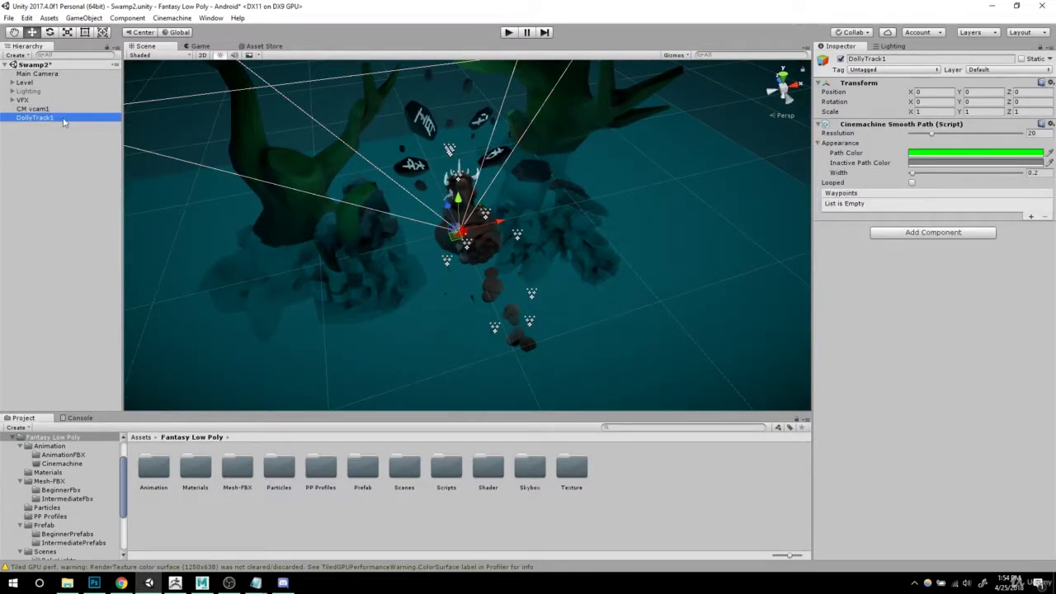
left_click(932, 92)
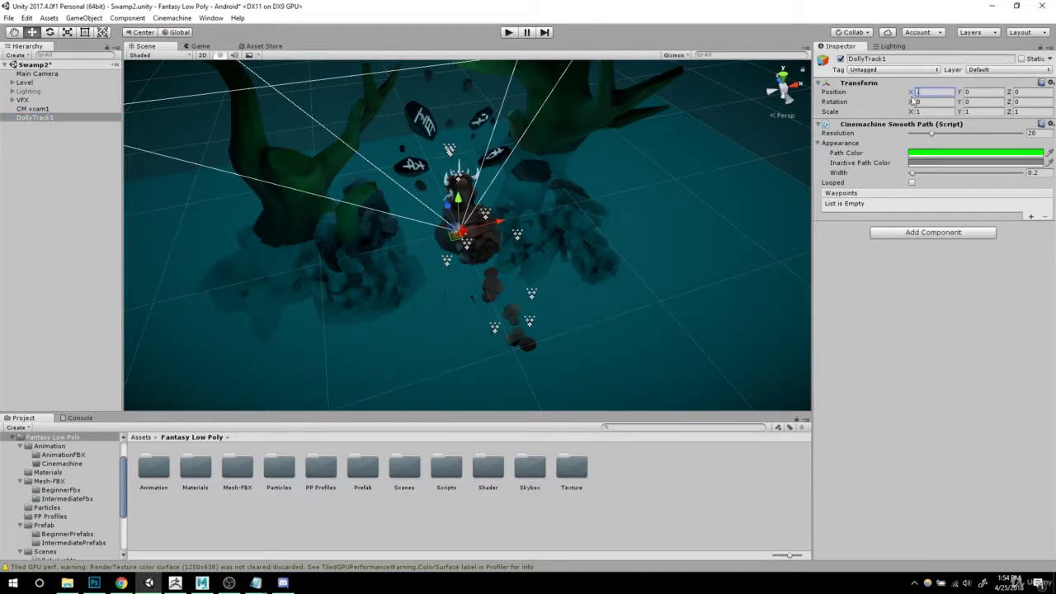
type("10")
left_click(992, 91)
type("2.85")
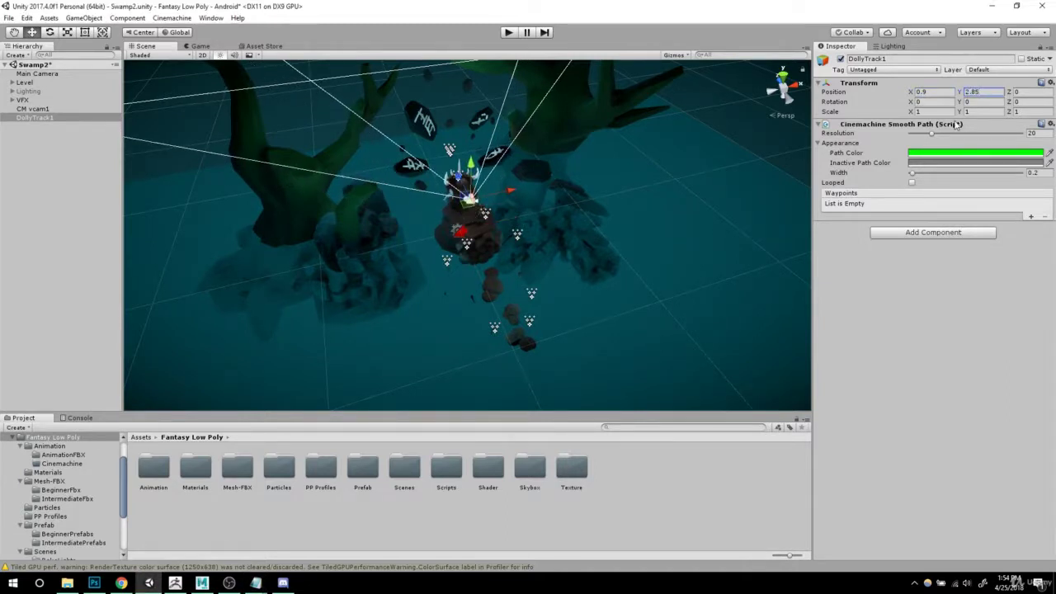
key("Tab")
type("-18.7")
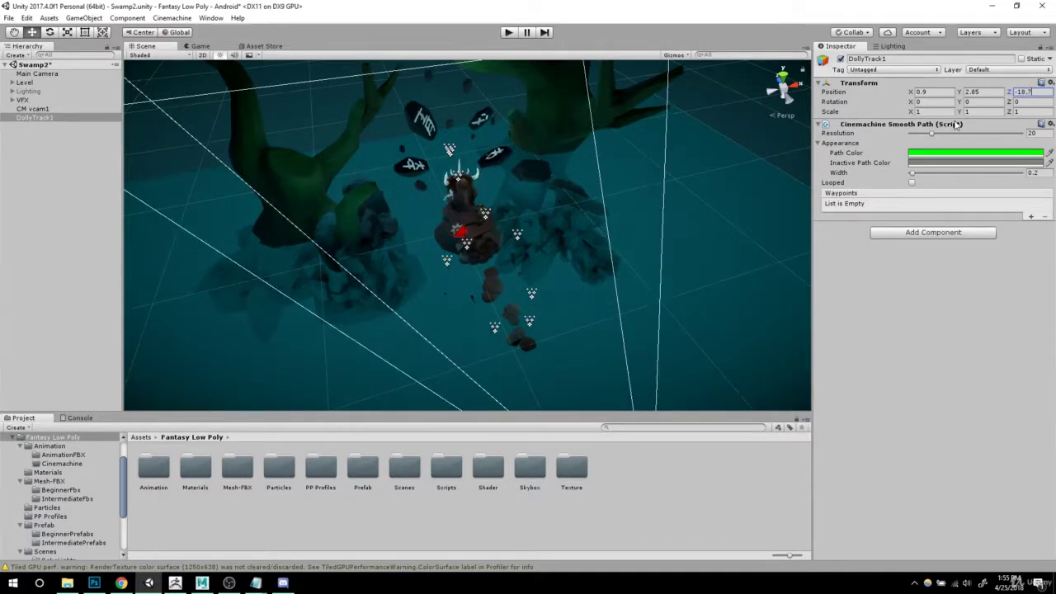
type("5")
key("BackSpace")
type("4")
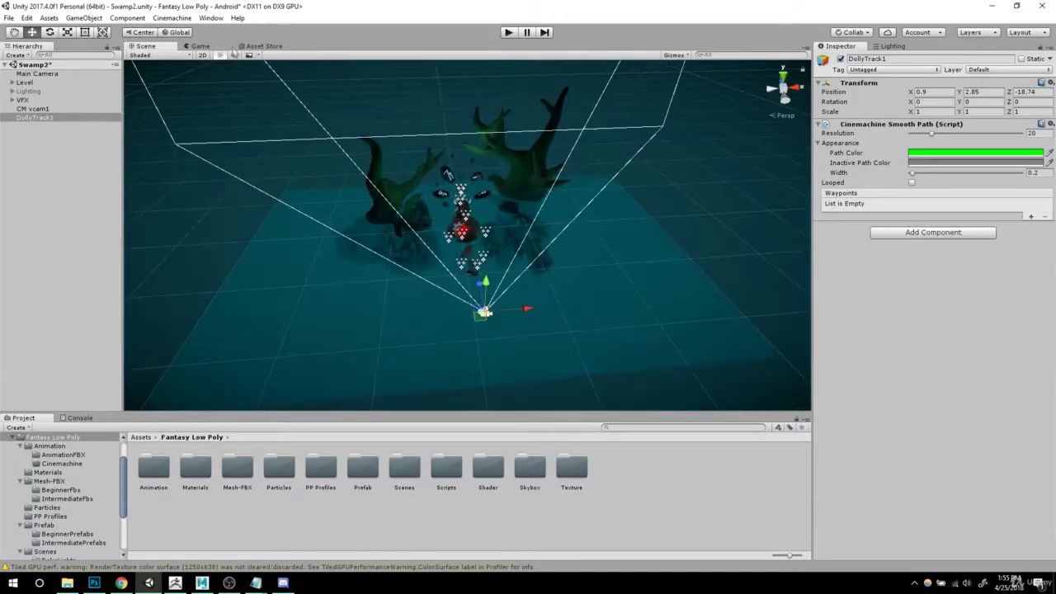
Step: Check the framing in the Game view and examine the dolly track's placement from several angles in the Scene view
left_click(201, 47)
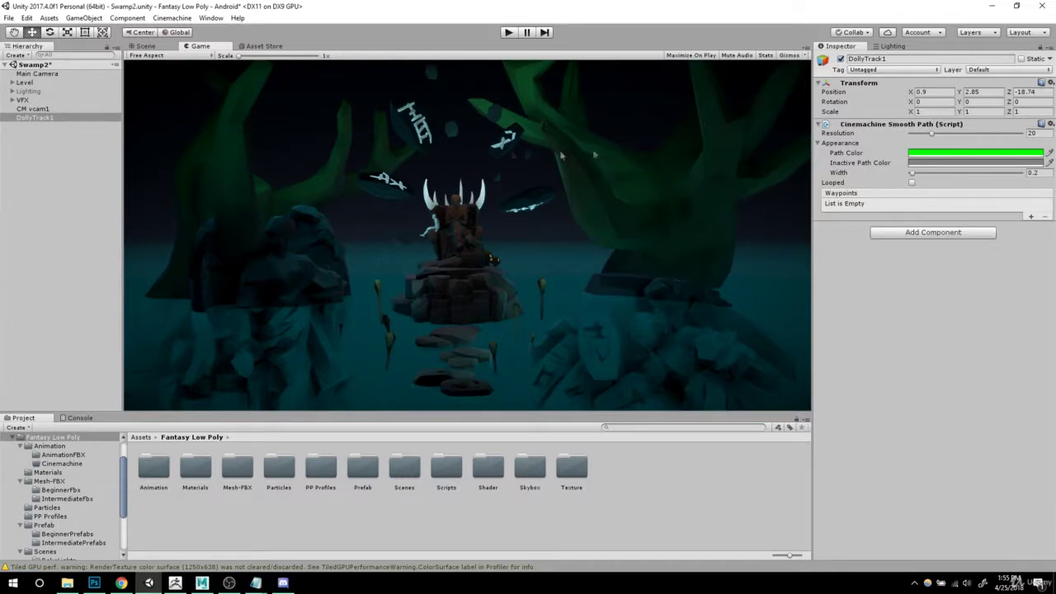
left_click(146, 47)
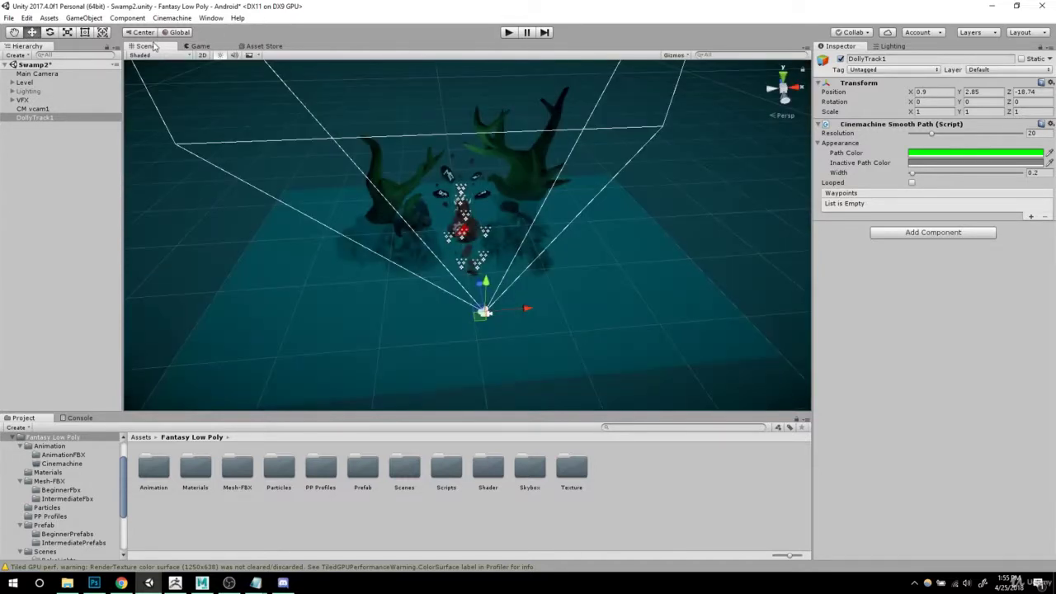
left_click_drag(534, 299, 612, 299, "alt")
right_click_drag(612, 300, 621, 298, "alt")
left_click_drag(620, 298, 556, 332, "alt")
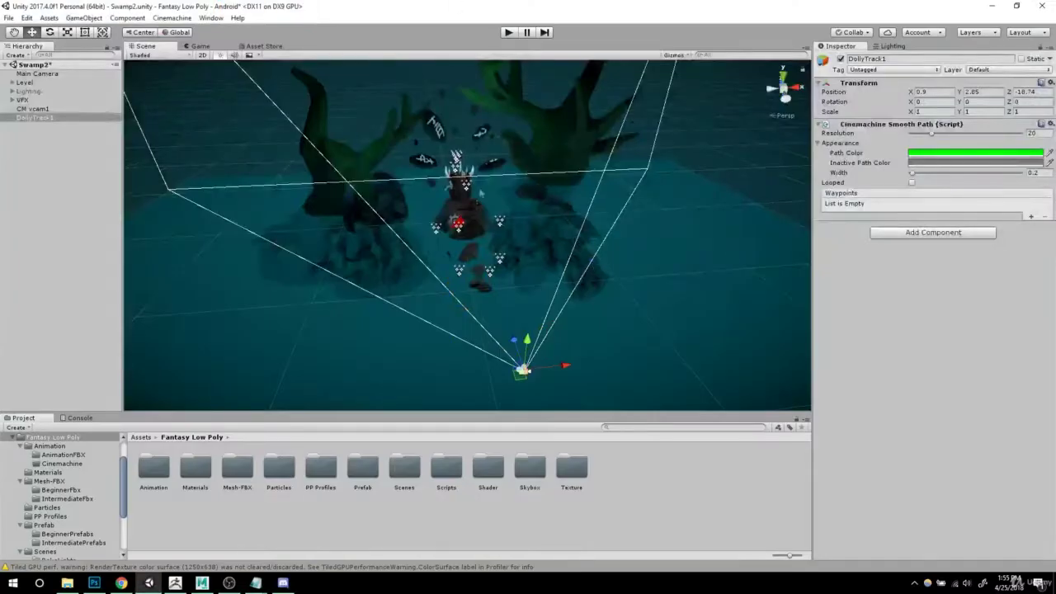
mouse_move(588, 306)
left_mouse_down("alt")
mouse_move(558, 289)
mouse_move(634, 293)
left_mouse_up("alt")
scroll(596, 286, "up", 3)
left_click_drag(392, 186, 366, 160, "alt")
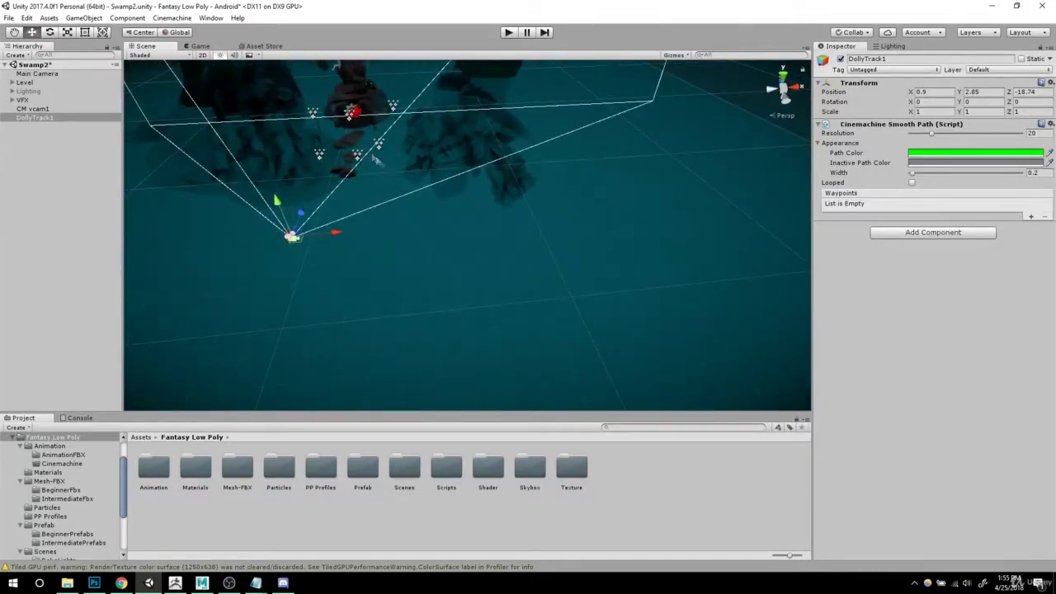
right_click_drag(383, 166, 566, 264, "alt")
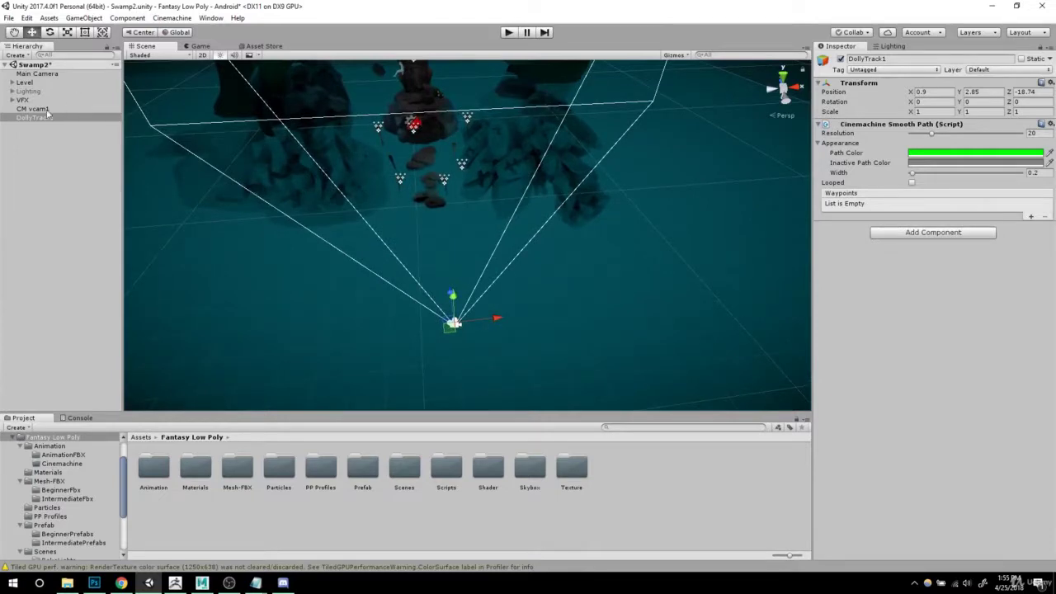
left_click_drag(453, 379, 455, 322, "alt")
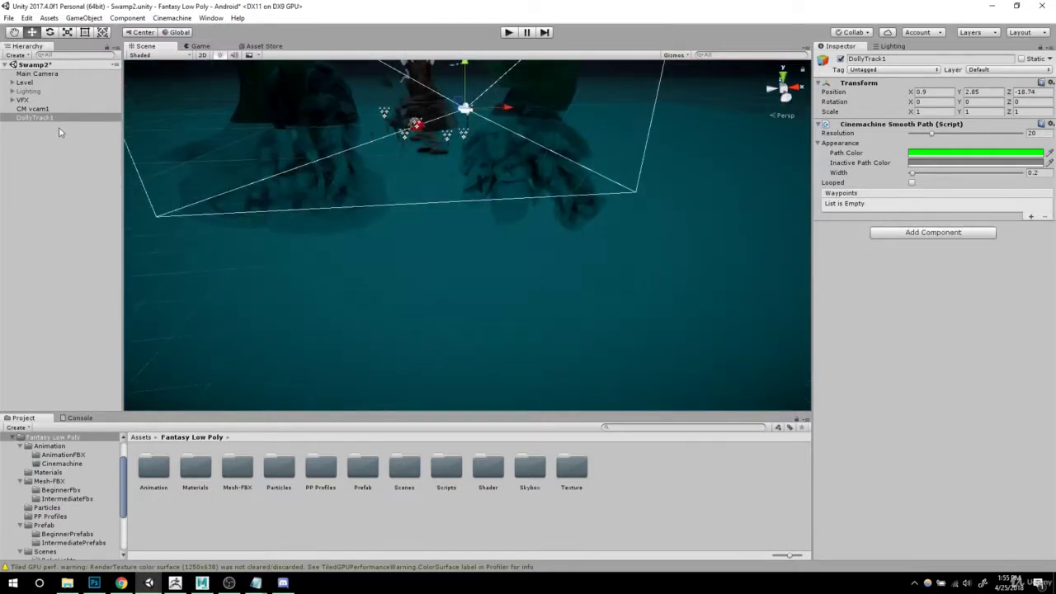
left_click(55, 118)
left_click_drag(494, 146, 551, 219, "alt")
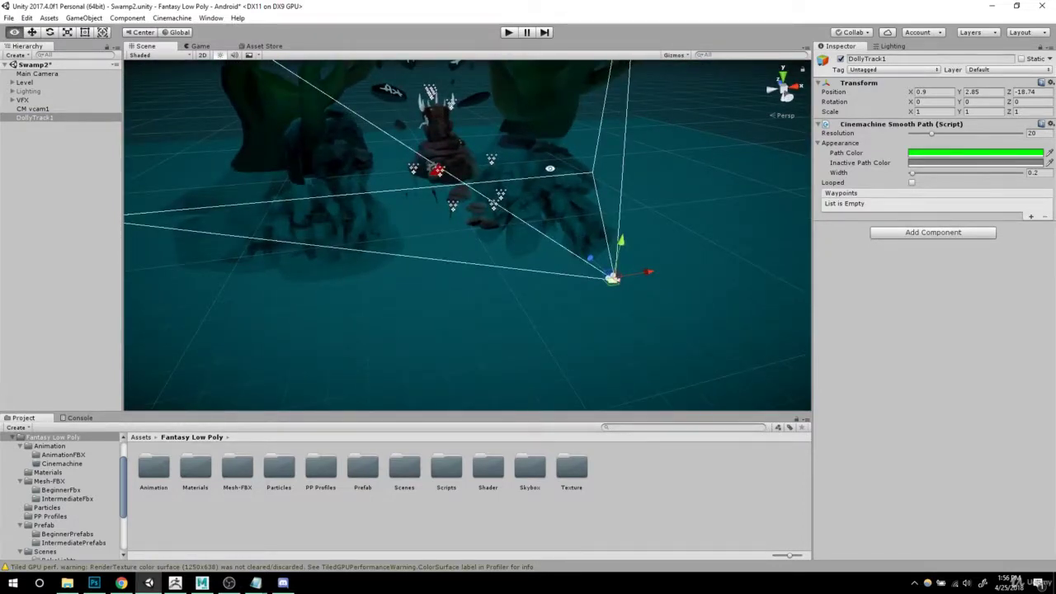
middle_click_drag(550, 171, 557, 216)
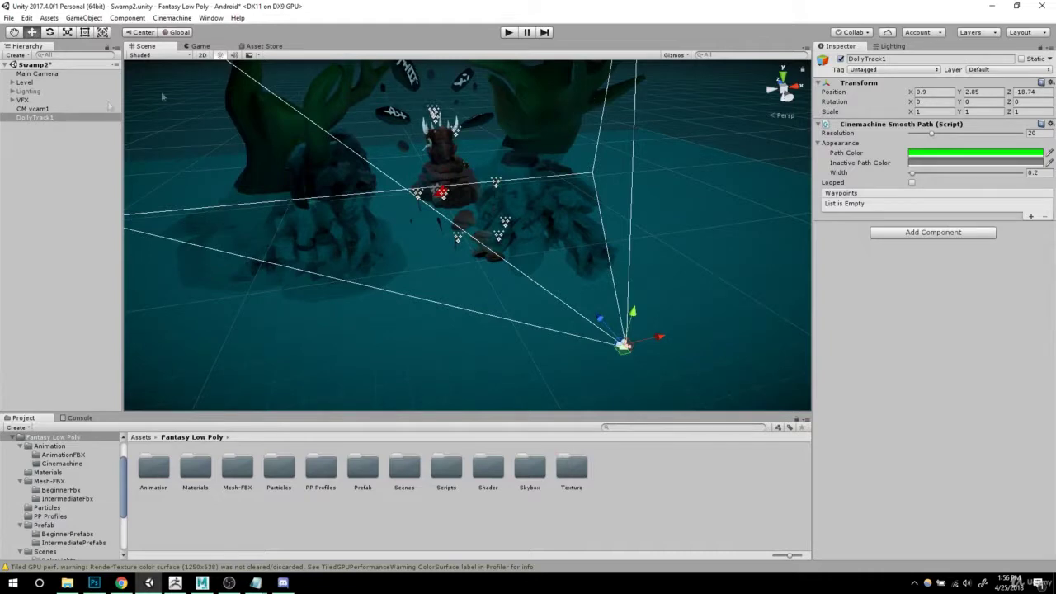
Step: Rename the CM vcam1 virtual camera as Cam
left_click(33, 108)
left_click(33, 109)
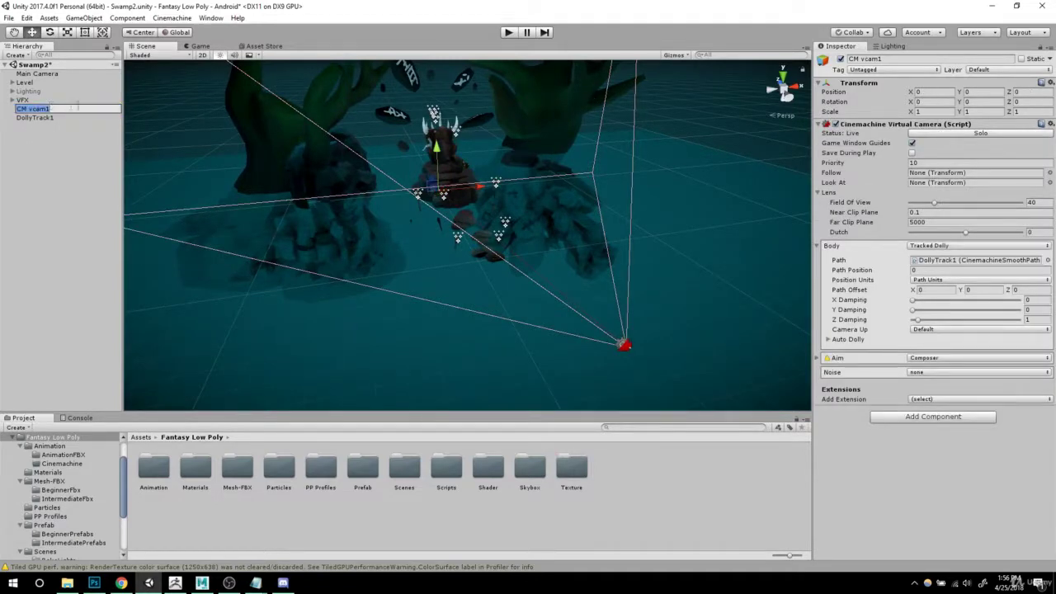
type("Cam")
key("Return")
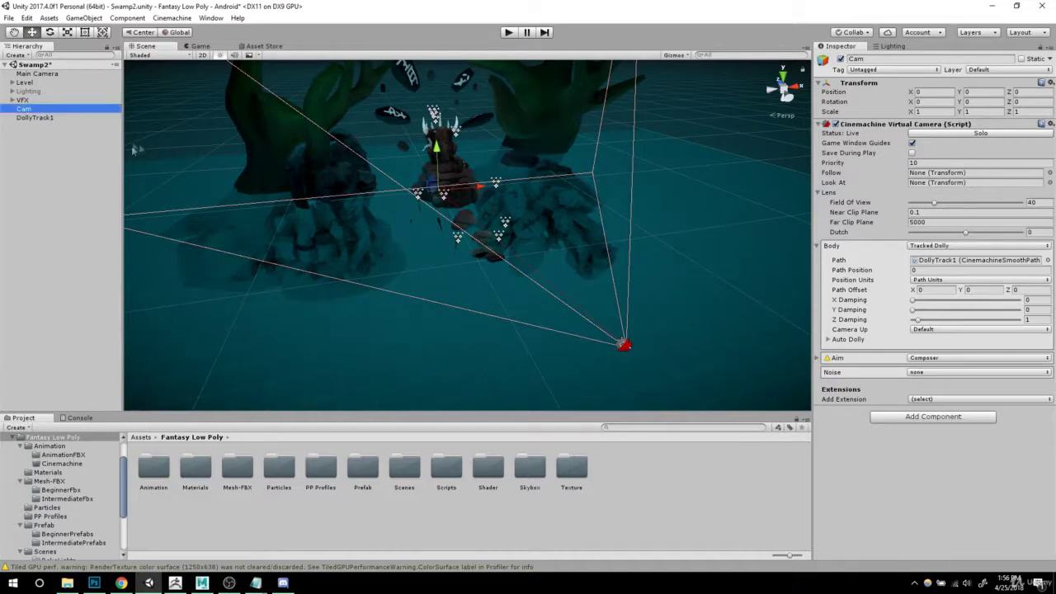
Step: Rename the DollyTrack1 object as Track
left_click(33, 118)
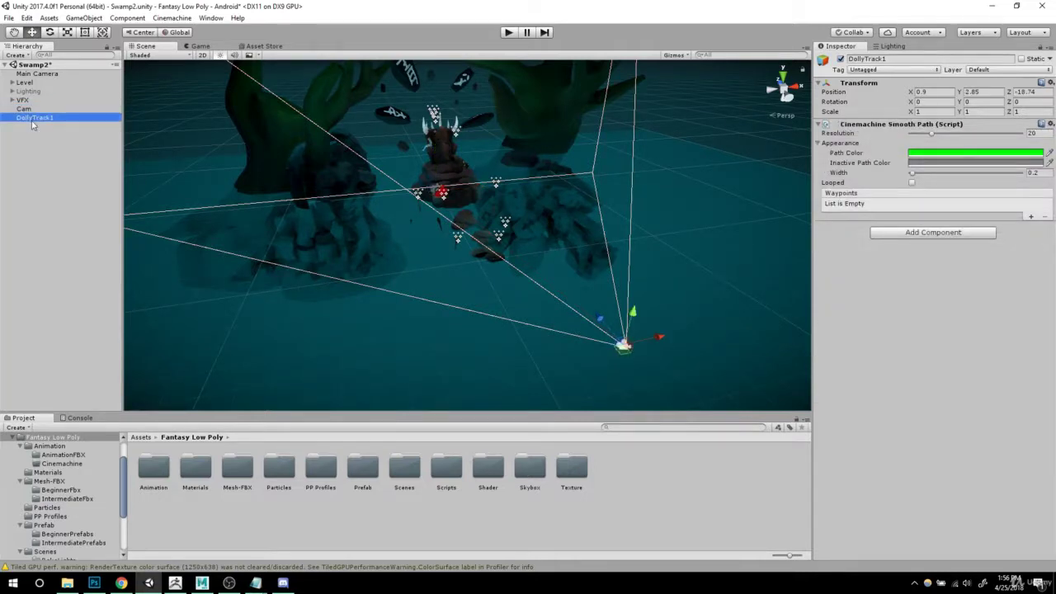
left_click(33, 119)
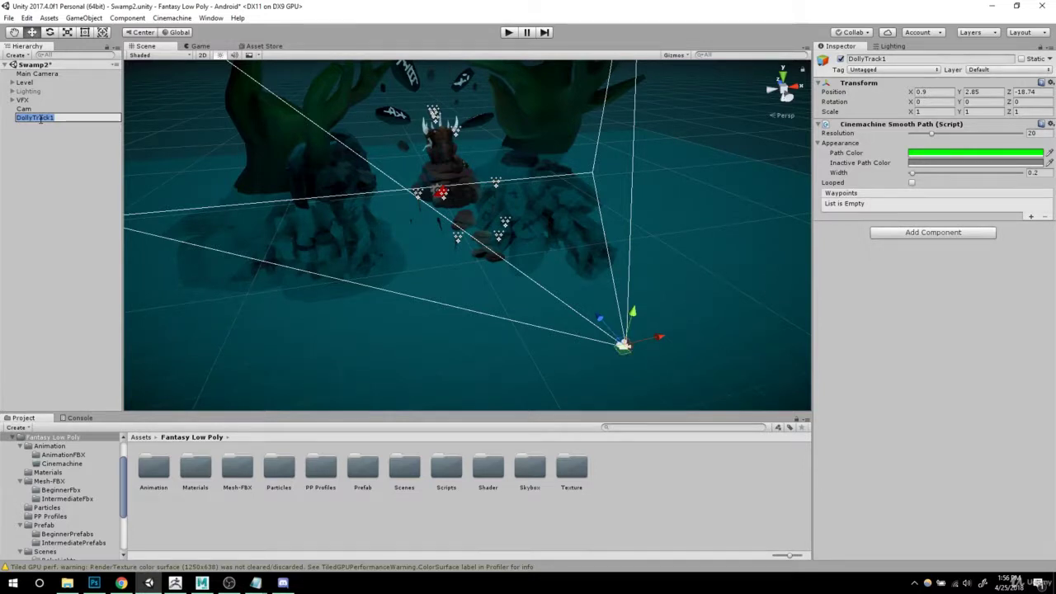
type("Track")
key("Return")
Step: Rename the virtual camera above Track in the hierarchy as Train
left_click(25, 109)
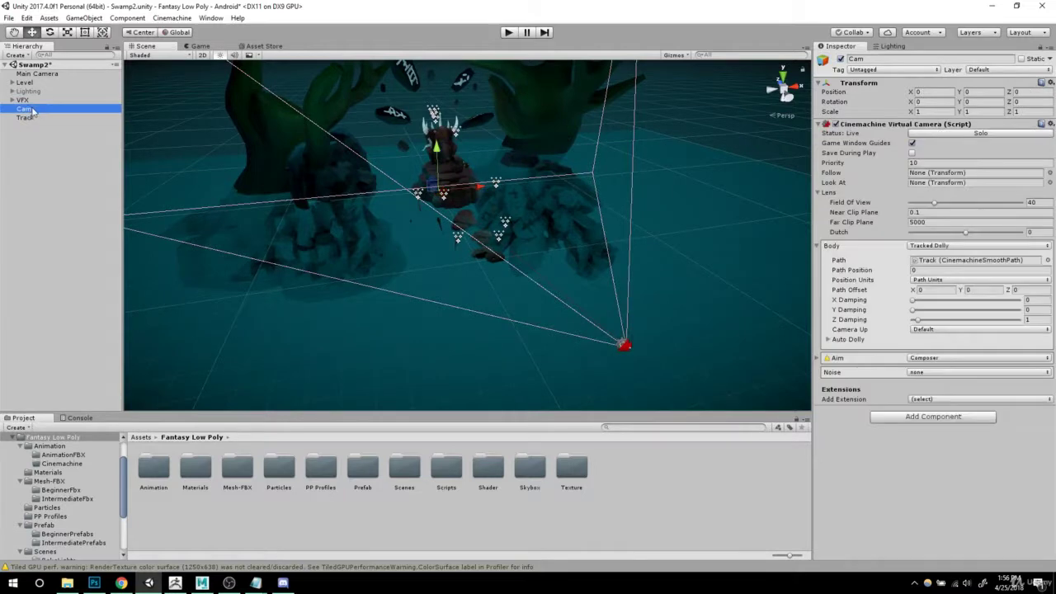
left_click(33, 111)
type("Train")
key("Return")
Step: Search the transforms for "sitt" and set the Train camera's Look At target to Statue_Sitting1
left_click_drag(659, 217, 483, 261, "alt")
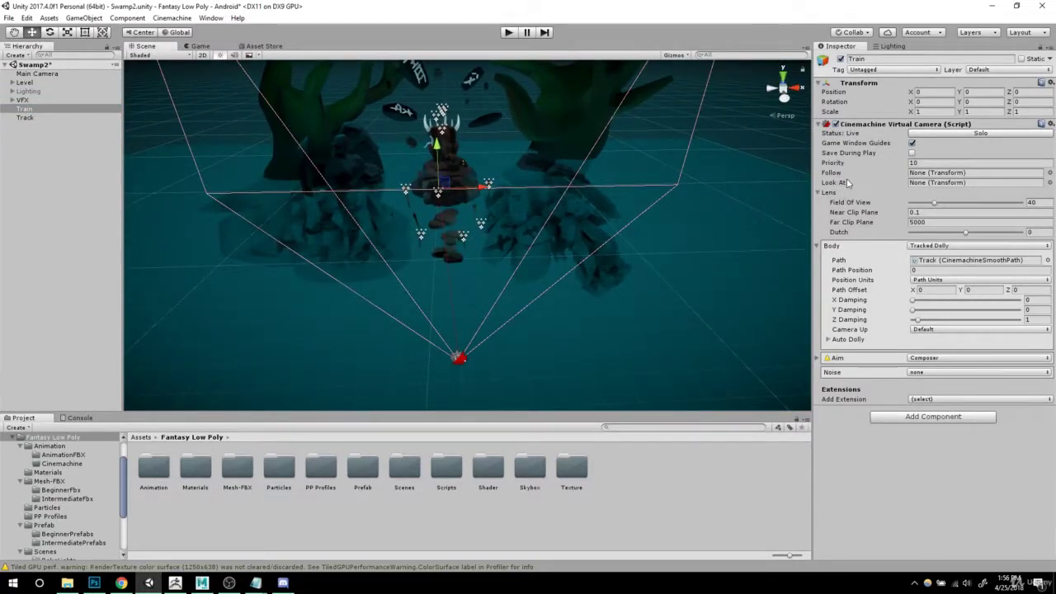
left_click_drag(526, 172, 562, 202, "alt")
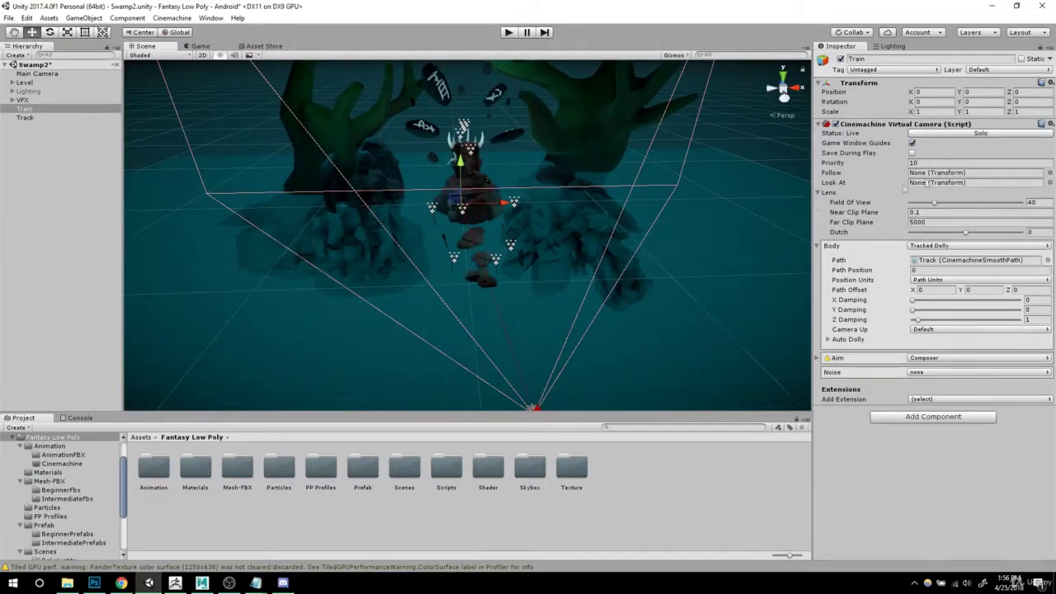
left_click(1049, 183)
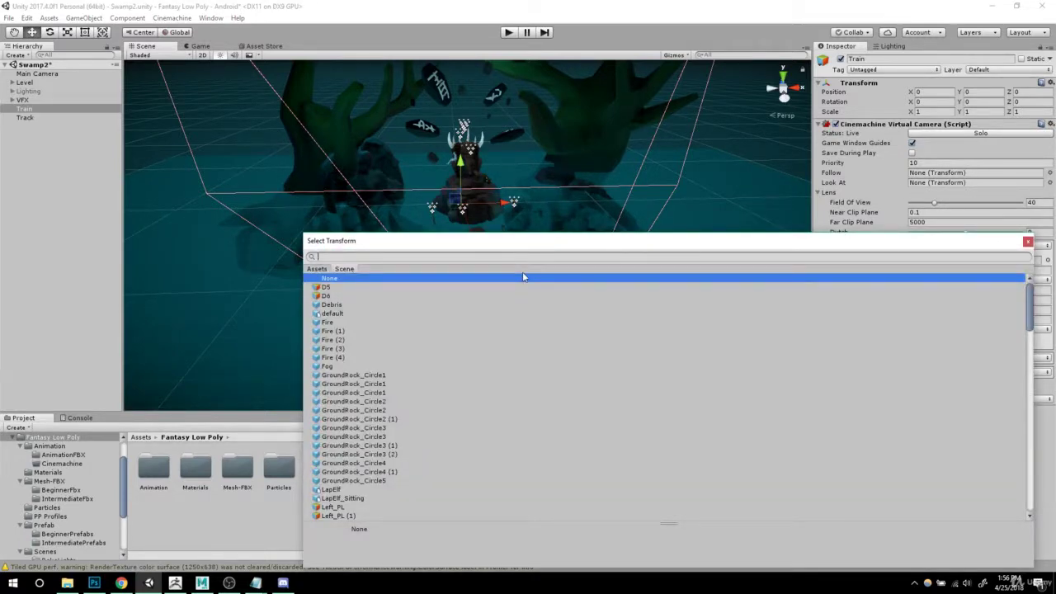
type("sitt")
left_click_drag(451, 244, 477, 352)
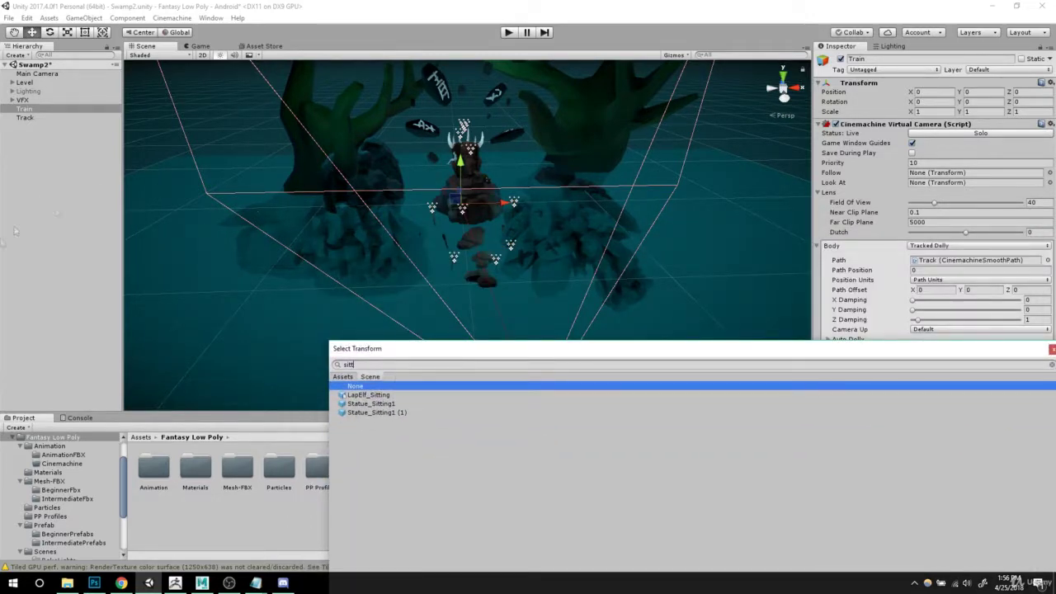
left_click(360, 414)
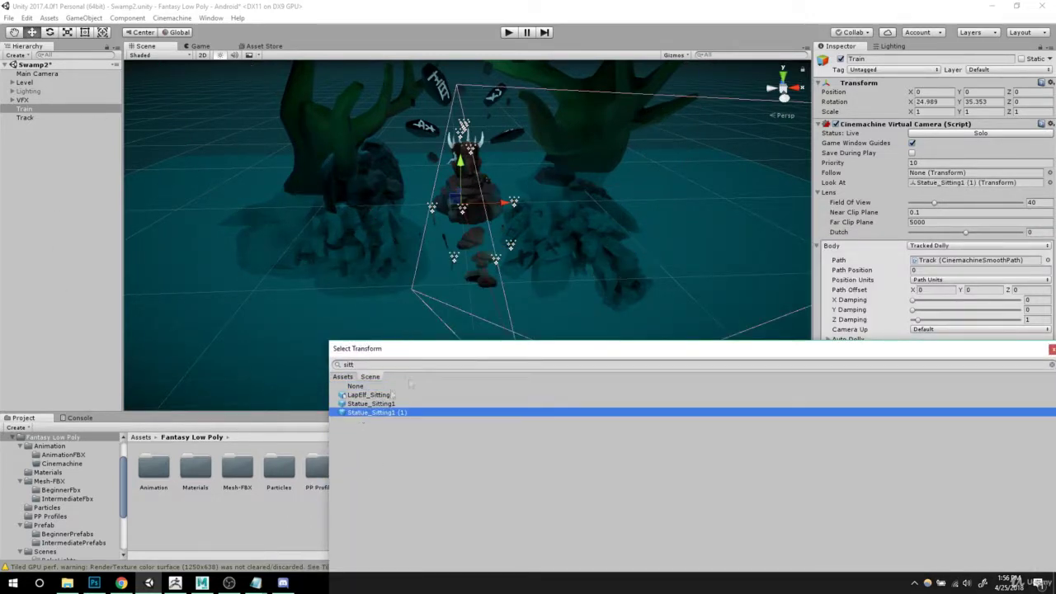
left_click(354, 404)
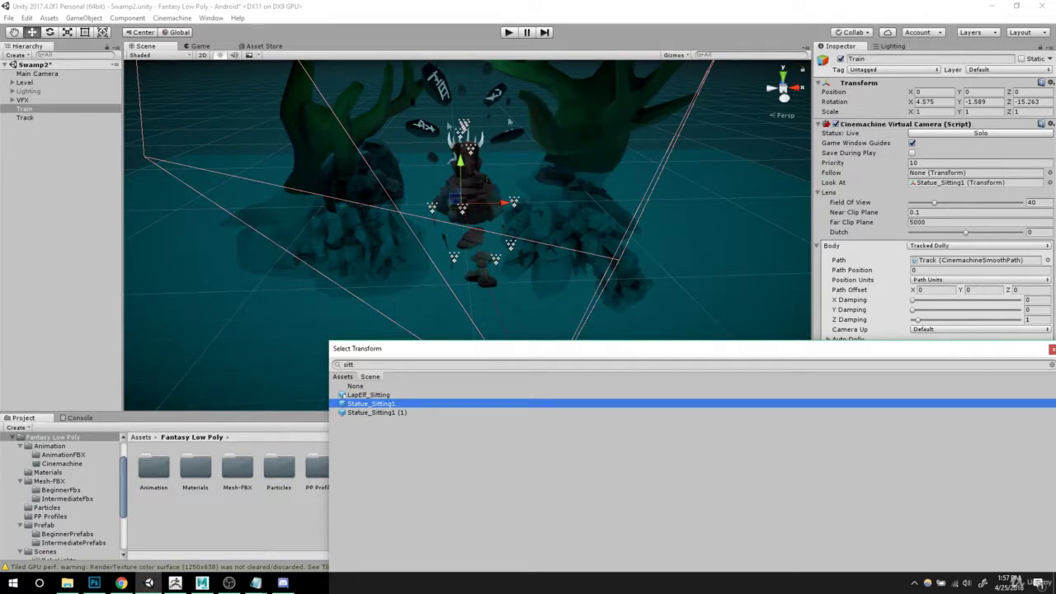
left_click(353, 386)
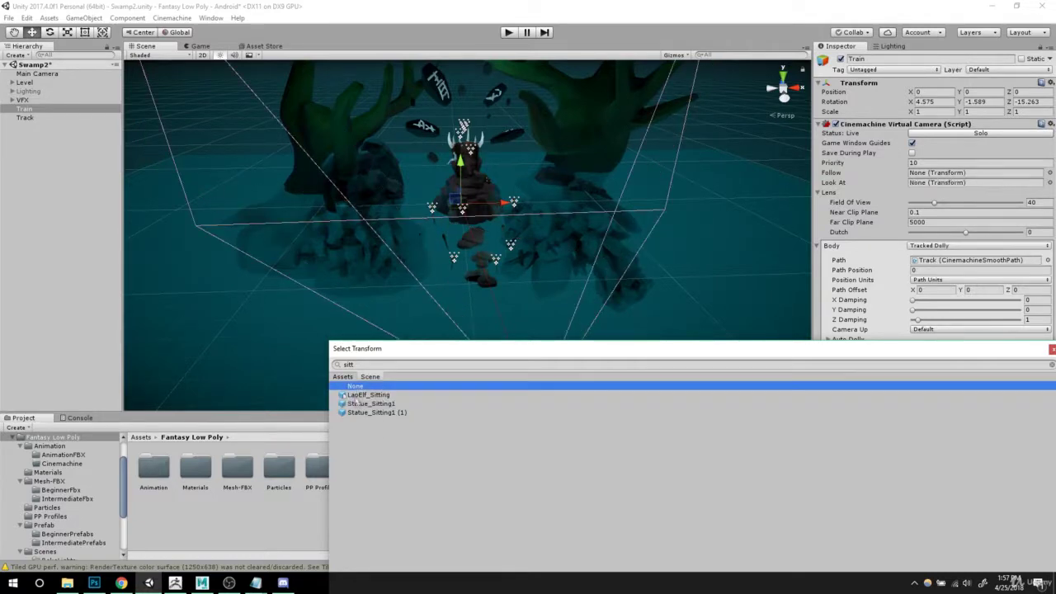
left_click(364, 404)
double_click(358, 406)
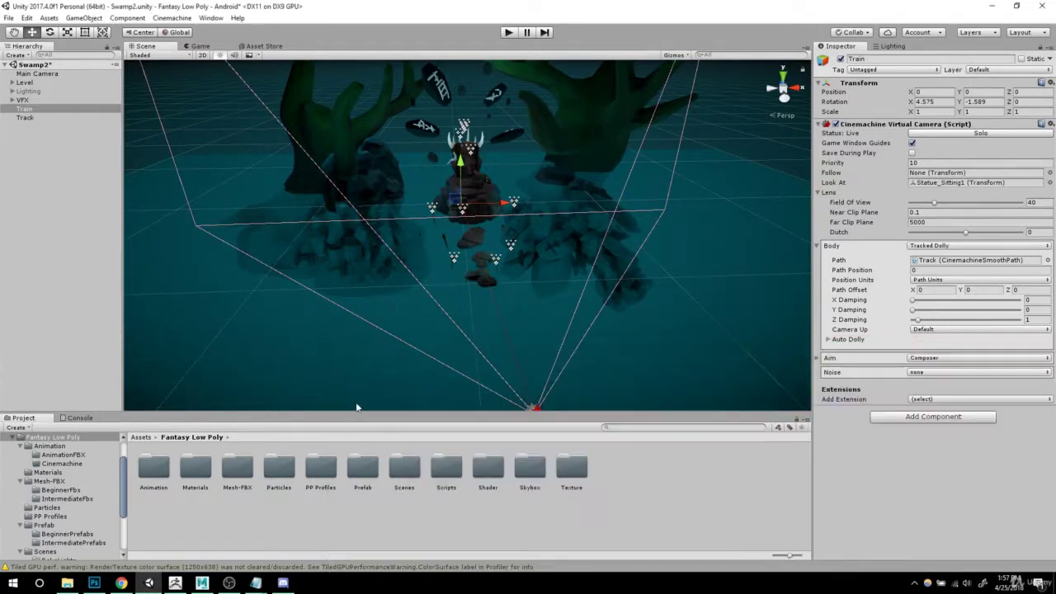
Step: Select the Track object and dock the Game view beside the Scene view so both are visible together
left_click_drag(496, 289, 607, 255, "alt")
right_click_drag(608, 255, 654, 256, "alt")
left_click_drag(654, 255, 670, 291, "alt")
scroll(517, 197, "down", 3)
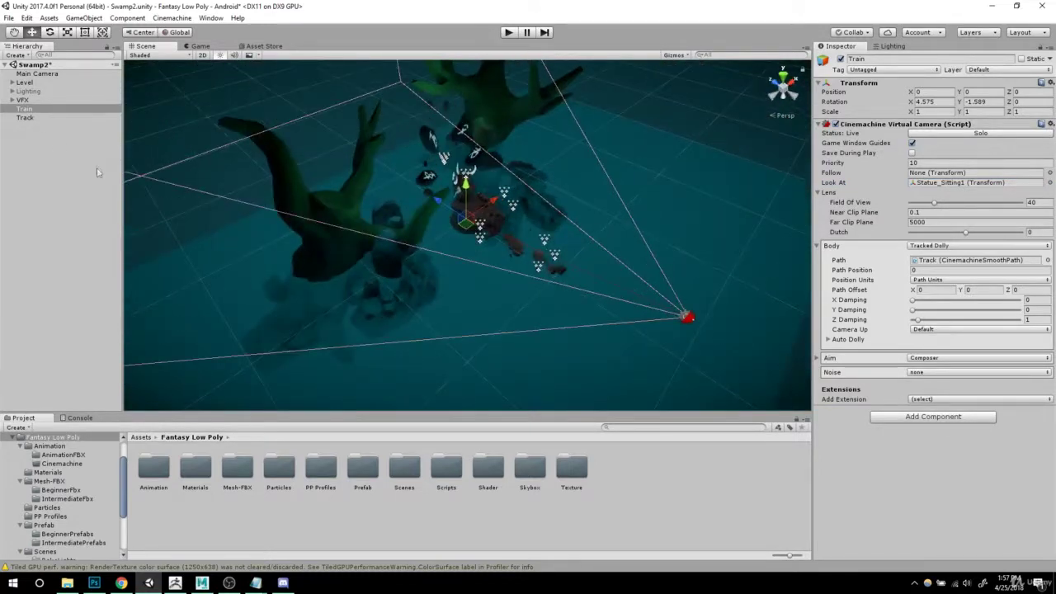
left_click(26, 118)
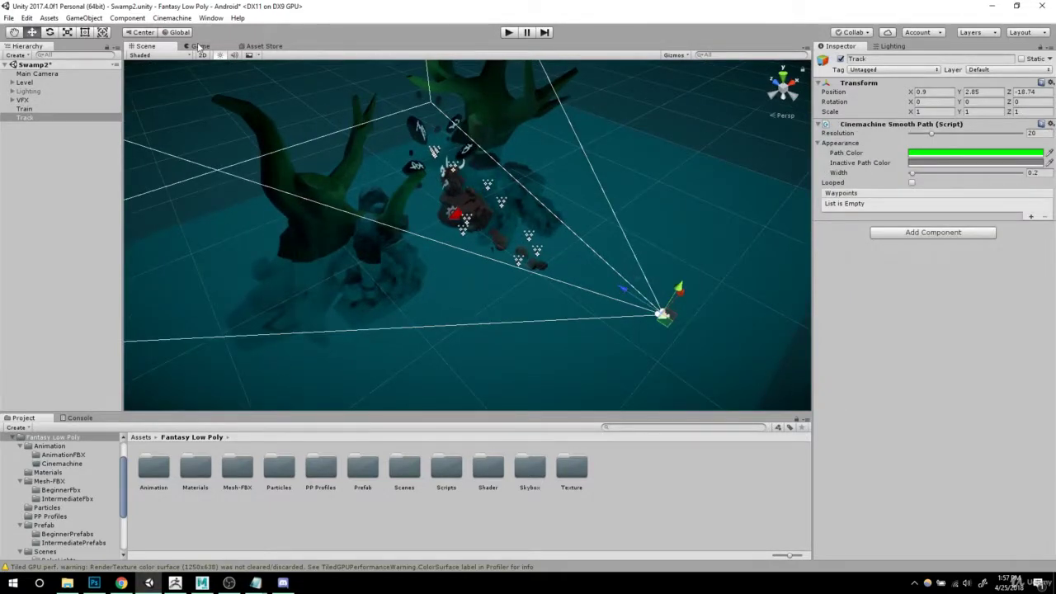
left_click_drag(199, 46, 693, 165)
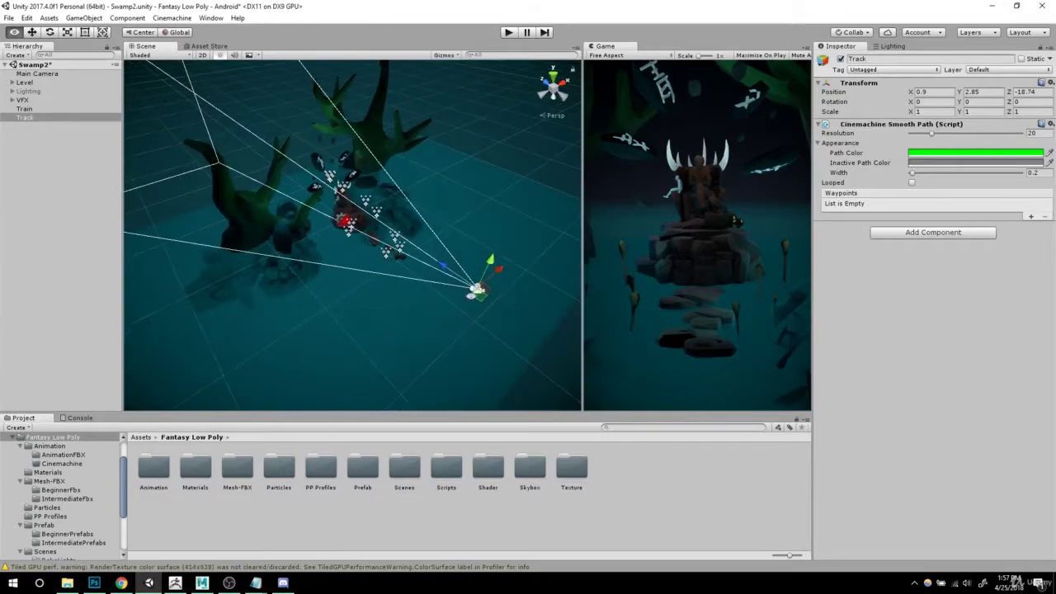
Step: Try moving the Track object away from the throne to about Z -21.92, checking the Game view, and undo the move
left_click_drag(444, 266, 474, 288)
scroll(510, 319, "down", 2)
middle_click_drag(505, 318, 437, 303)
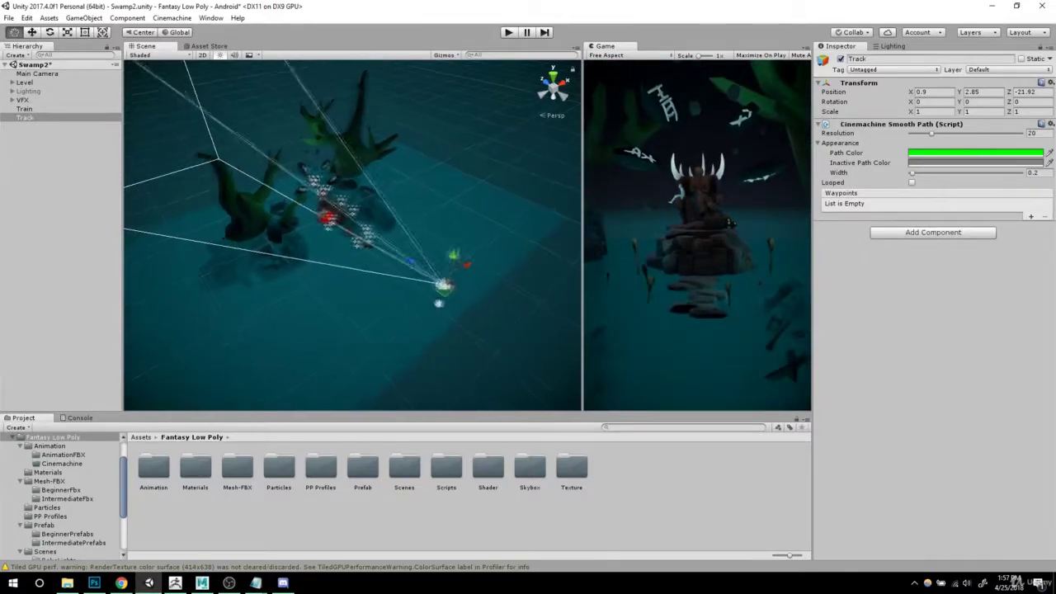
scroll(500, 329, "up", 3)
left_click_drag(502, 330, 640, 174, "alt")
key("ctrl+z")
key("ctrl+z")
key("ctrl+z")
key("ctrl+z")
key("ctrl+z")
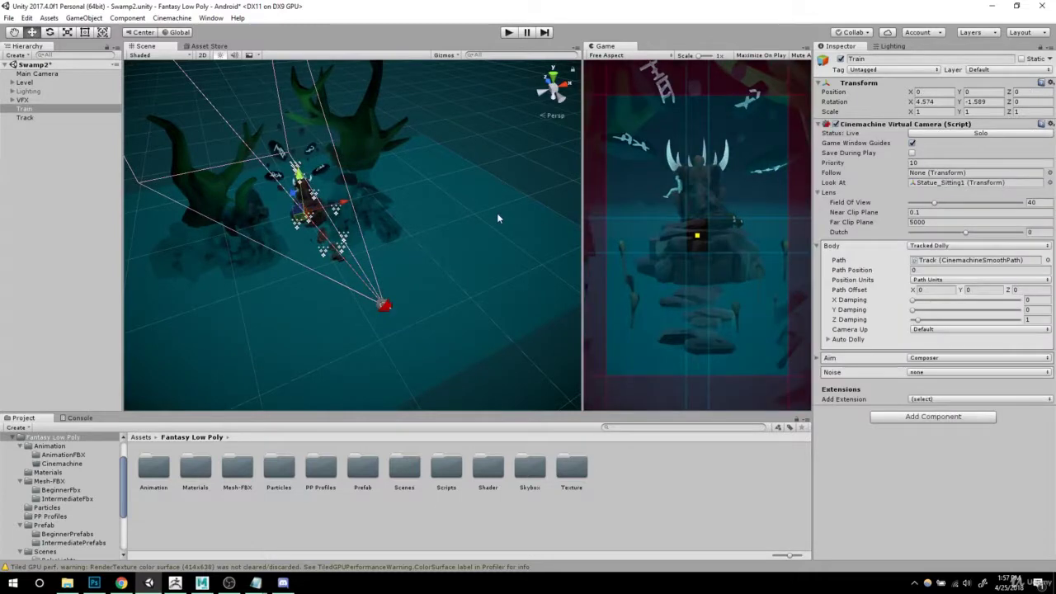
Step: Try moving the Train camera away from the throne to a Path Offset Z of -1.95
left_click_drag(440, 268, 718, 245, "alt")
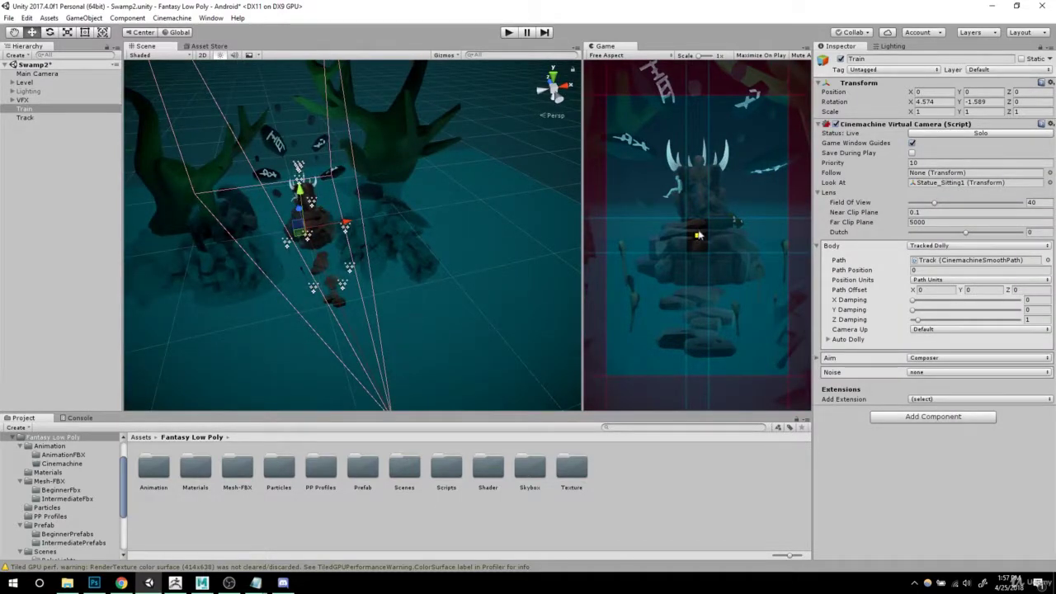
left_click_drag(381, 305, 433, 250, "alt")
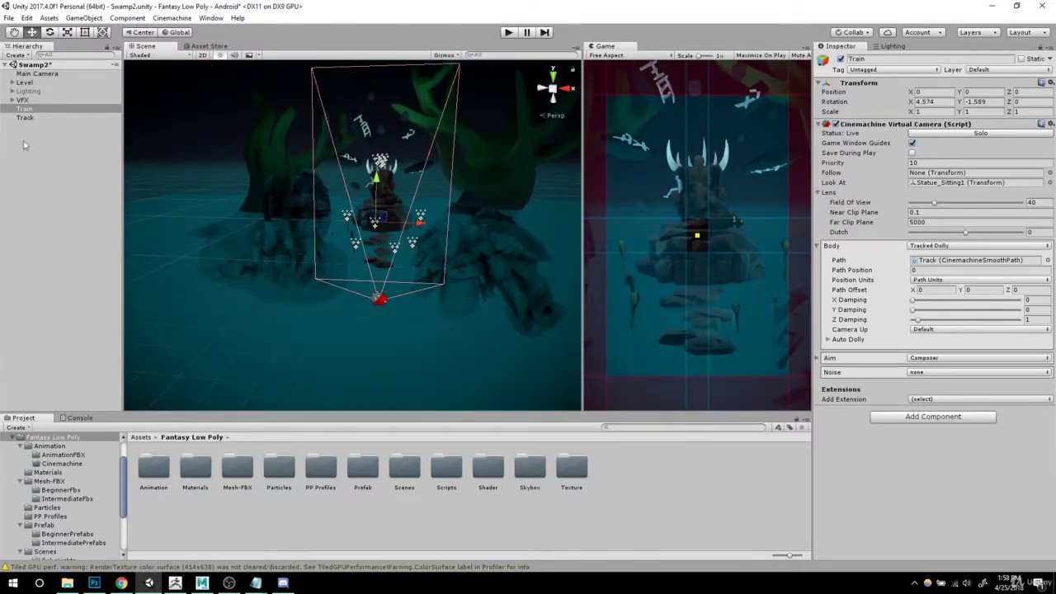
left_click_drag(437, 191, 481, 213, "alt")
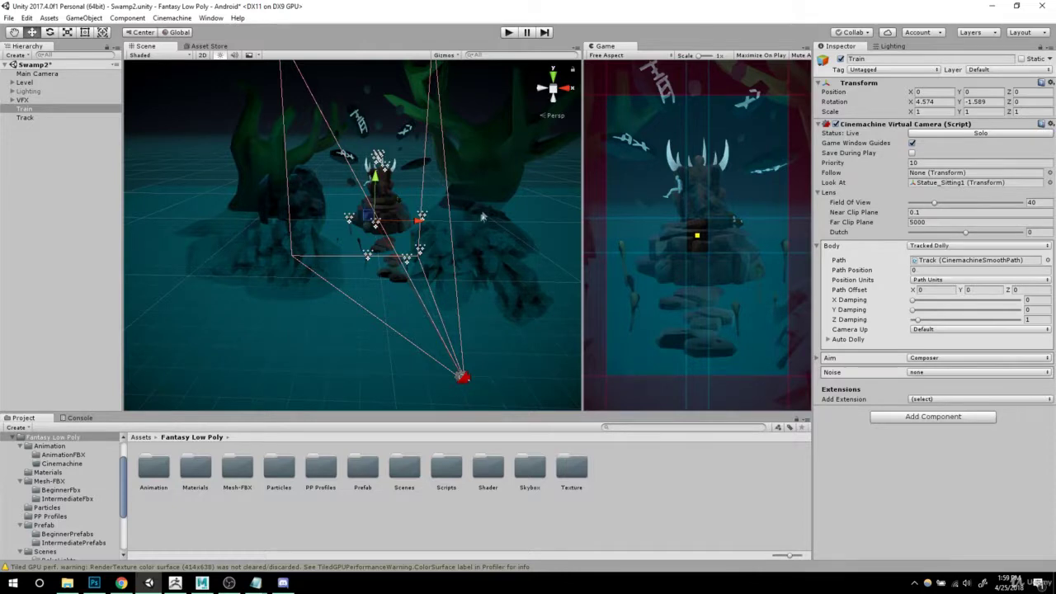
right_click_drag(435, 246, 286, 188, "alt")
left_click_drag(286, 187, 465, 421, "alt")
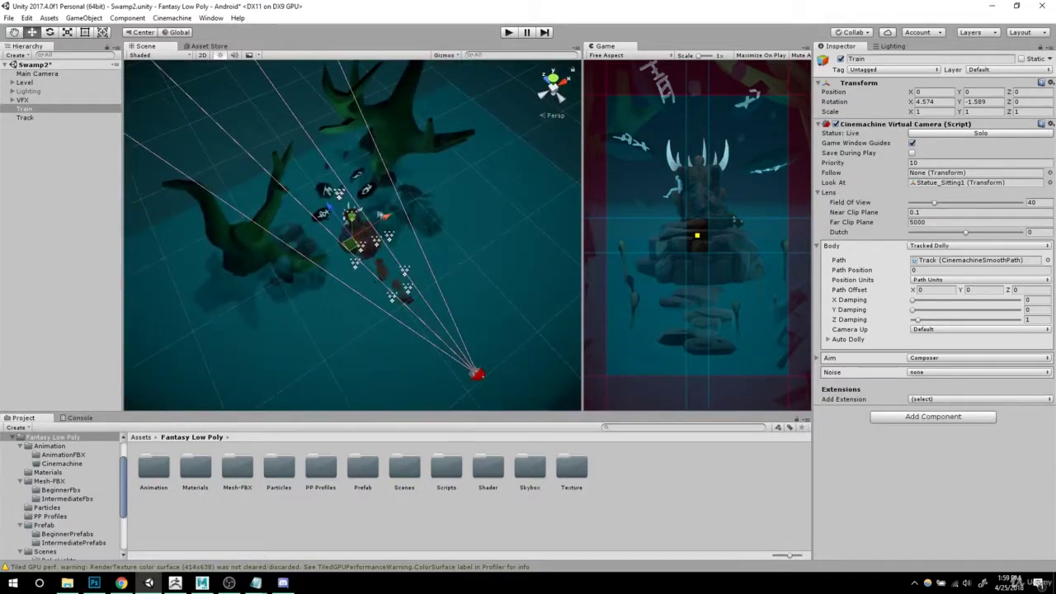
mouse_move(335, 205)
left_mouse_down()
mouse_move(289, 180)
mouse_move(446, 410)
mouse_move(384, 280)
mouse_move(458, 370)
mouse_move(344, 222)
left_mouse_up()
left_click_drag(482, 290, 436, 264, "alt")
right_click_drag(493, 394, 493, 394)
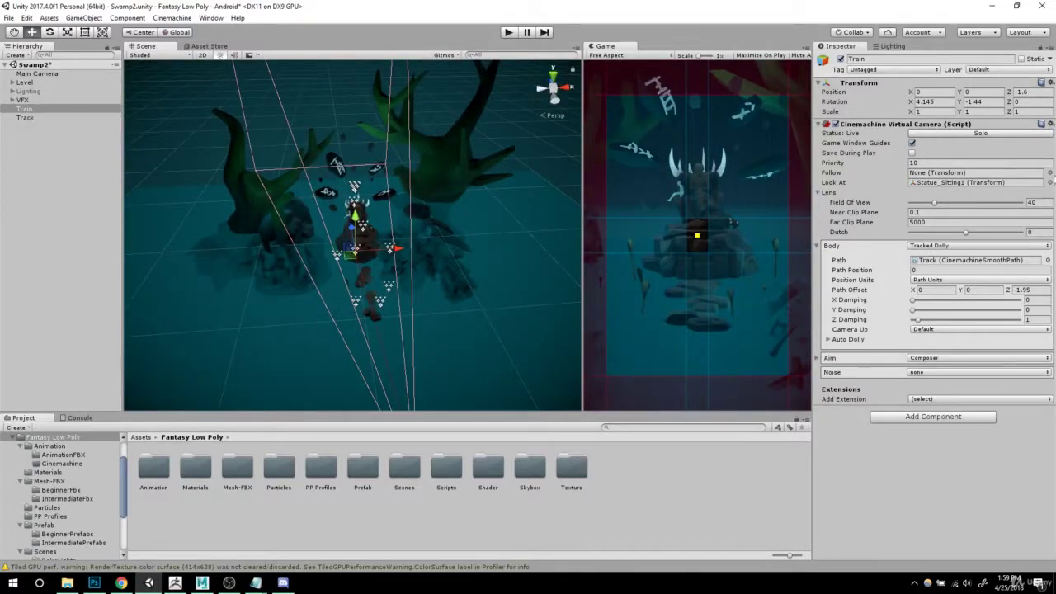
Step: Clear the Train camera's Look At target by setting it to None
left_click(1051, 183)
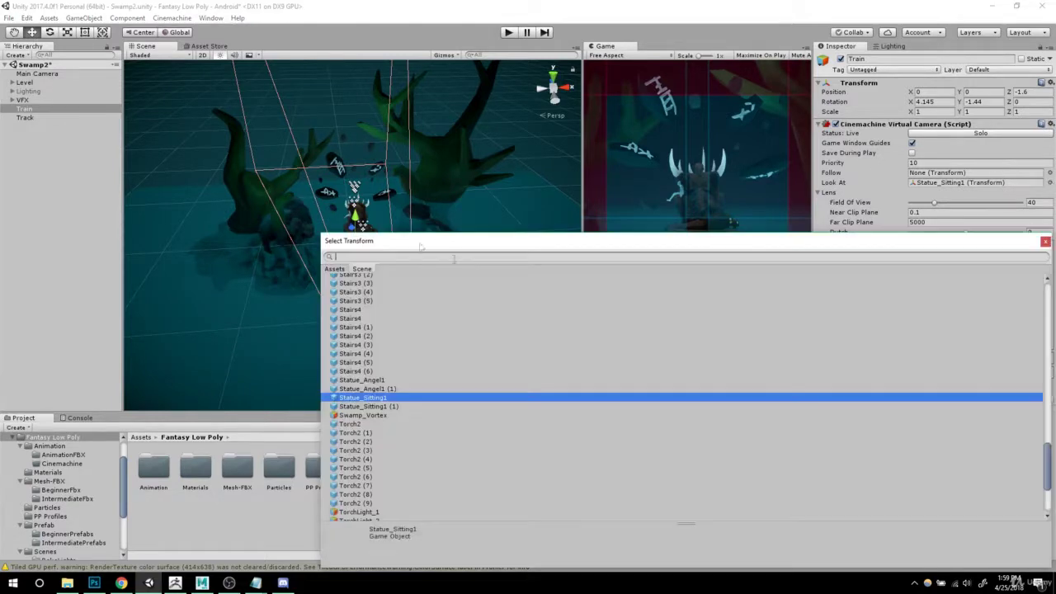
left_click_drag(1046, 456, 1032, 295)
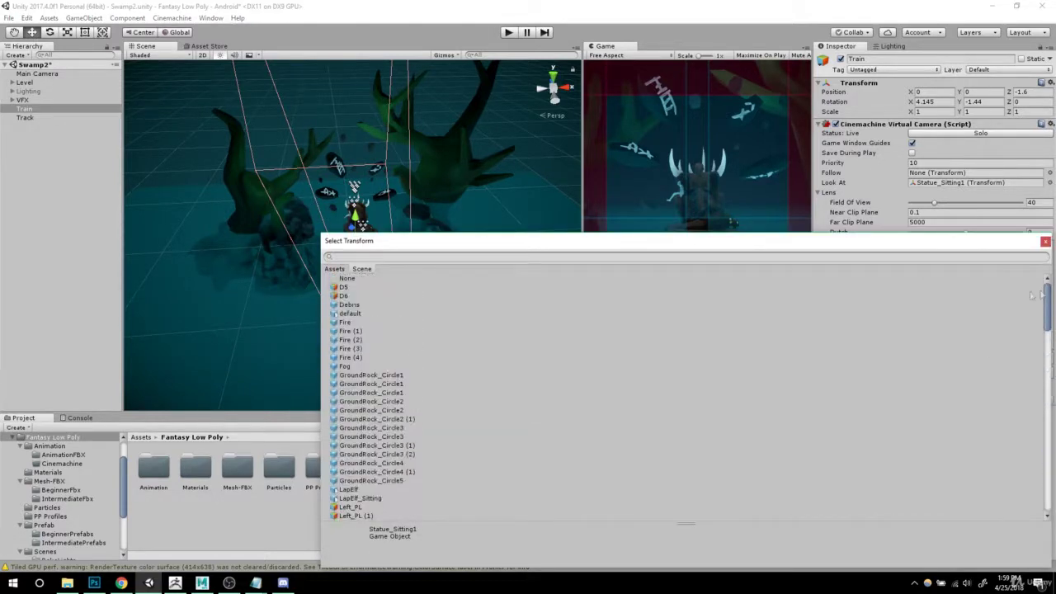
double_click(346, 278)
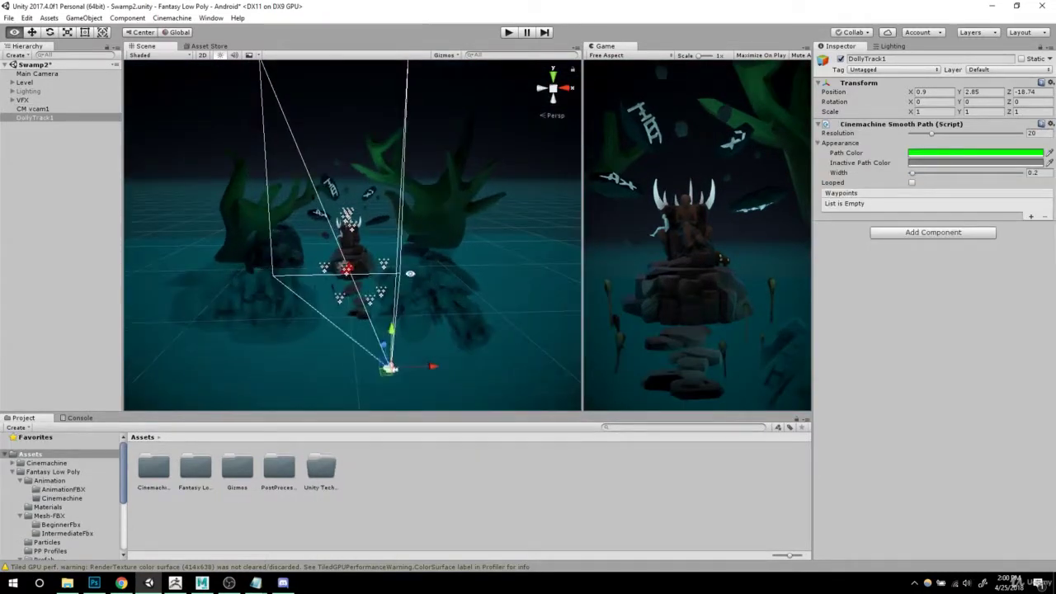
Step: Redock the Game view beside the Scene view and make it wider
left_click_drag(410, 273, 412, 201, "alt")
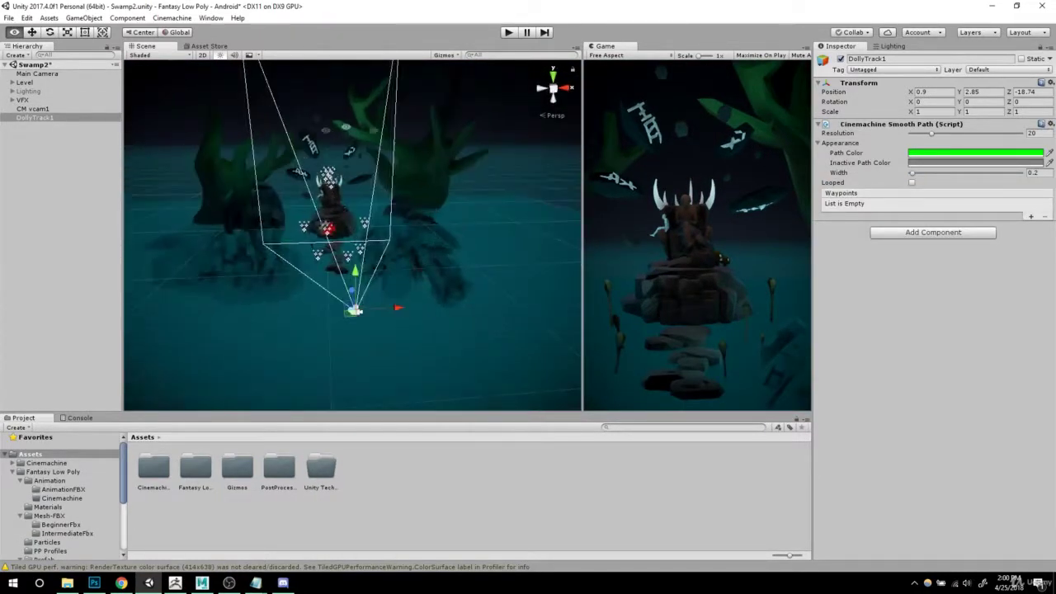
left_click_drag(425, 179, 459, 198, "alt")
left_click_drag(606, 49, 203, 48)
left_click(152, 48)
left_click_drag(552, 175, 582, 232, "alt")
scroll(601, 251, "up", 4)
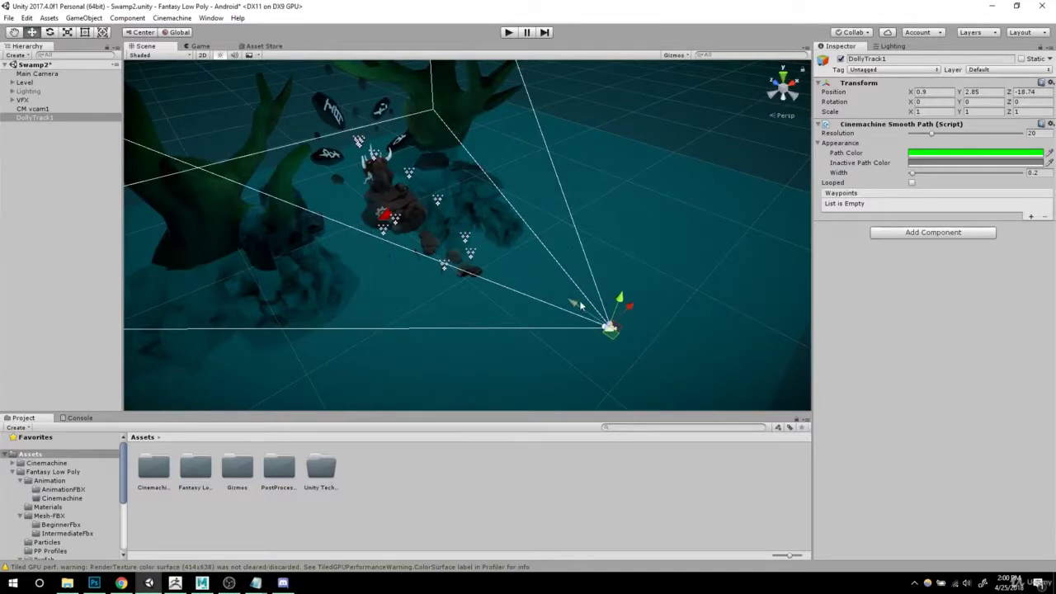
left_click_drag(202, 48, 692, 226)
left_click_drag(582, 152, 536, 166)
Step: Rename the CM vcam1 camera as Train and the DollyTrack1 object as Track
scroll(446, 330, "down", 3)
left_click_drag(436, 351, 403, 285, "alt")
middle_click_drag(403, 285, 490, 292, "alt")
left_click_drag(489, 293, 412, 310, "alt")
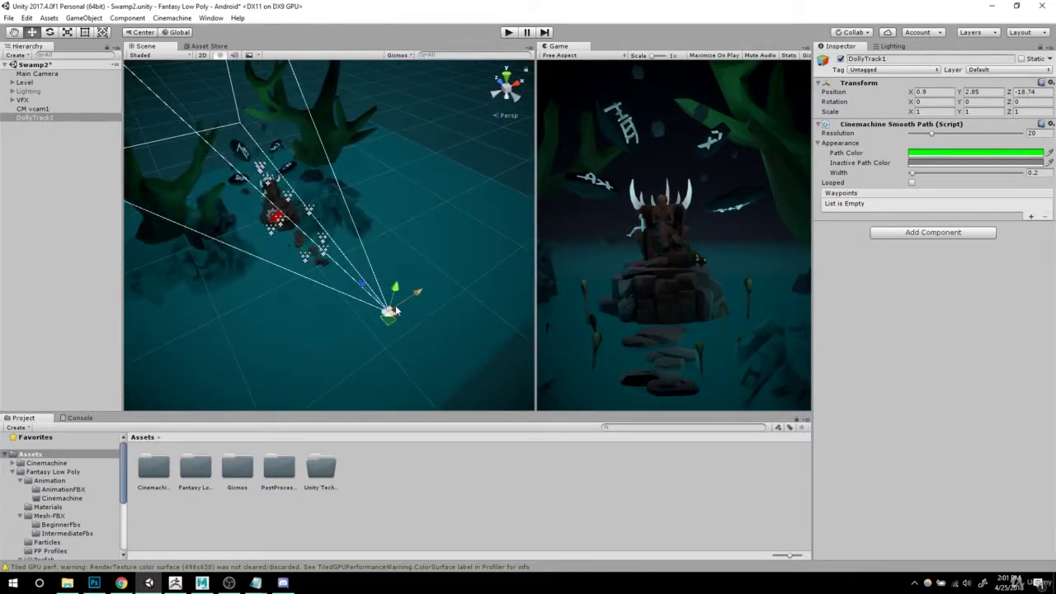
left_click_drag(395, 310, 388, 329, "alt")
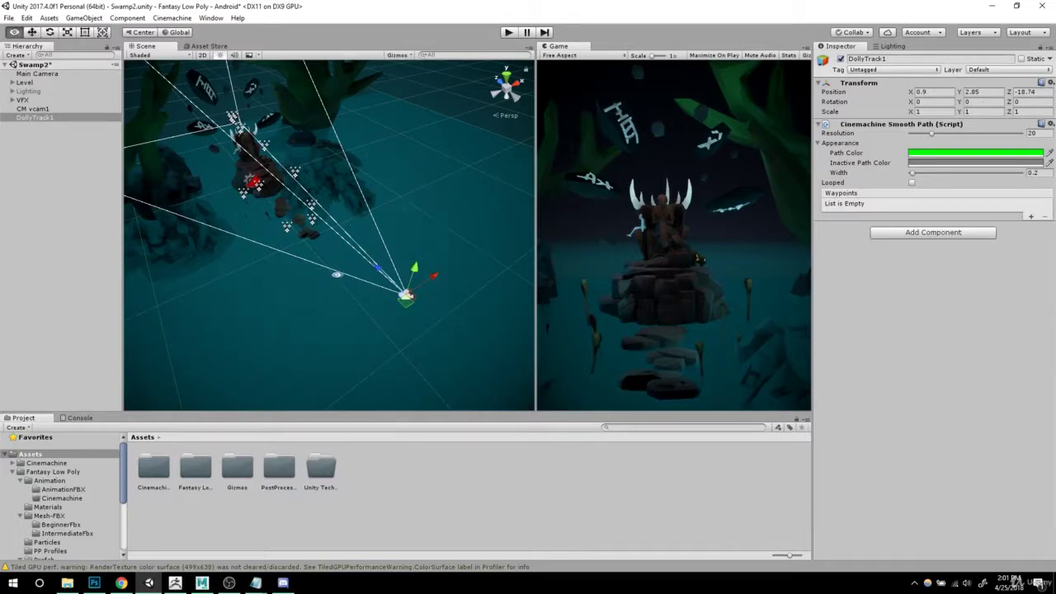
left_click_drag(350, 275, 466, 293, "alt")
left_click_drag(381, 345, 377, 356, "alt")
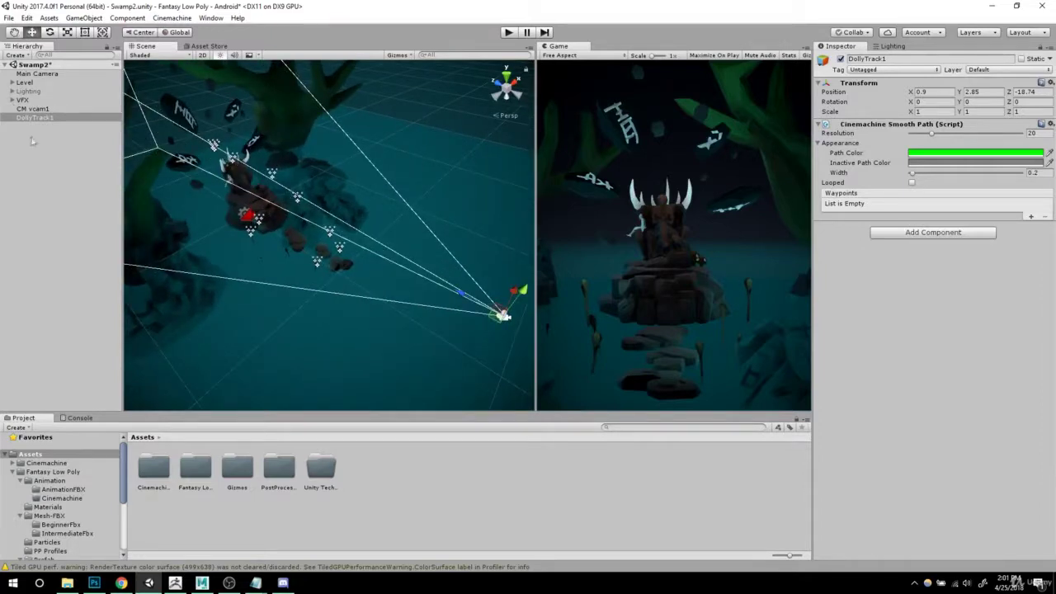
left_click(35, 119)
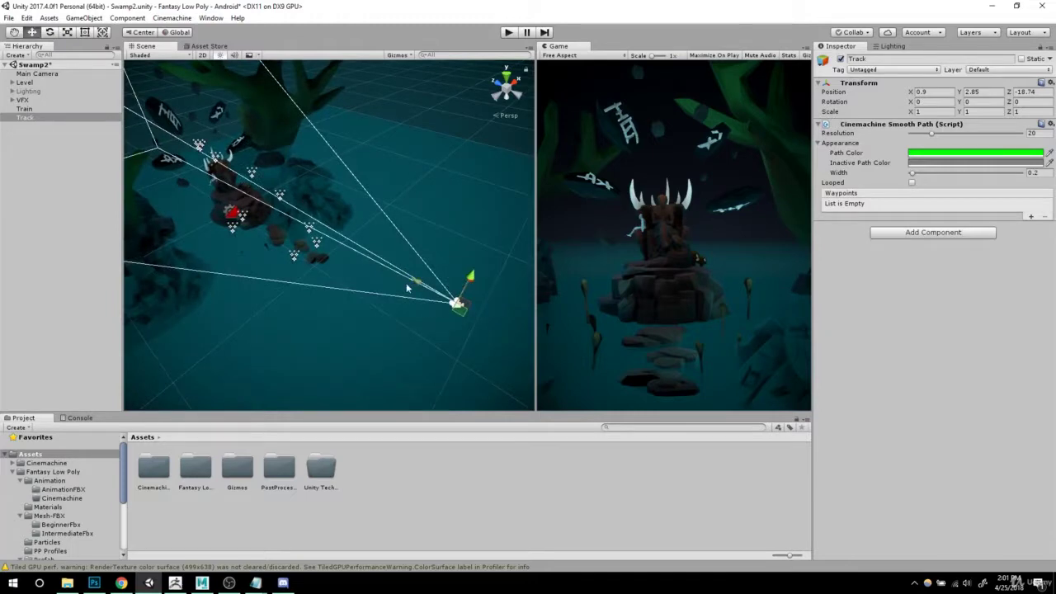
Step: Move the Track object toward the throne to Z -11.35 and check the framing in a temporarily maximized Game view
left_click_drag(419, 283, 289, 229)
right_click(560, 48)
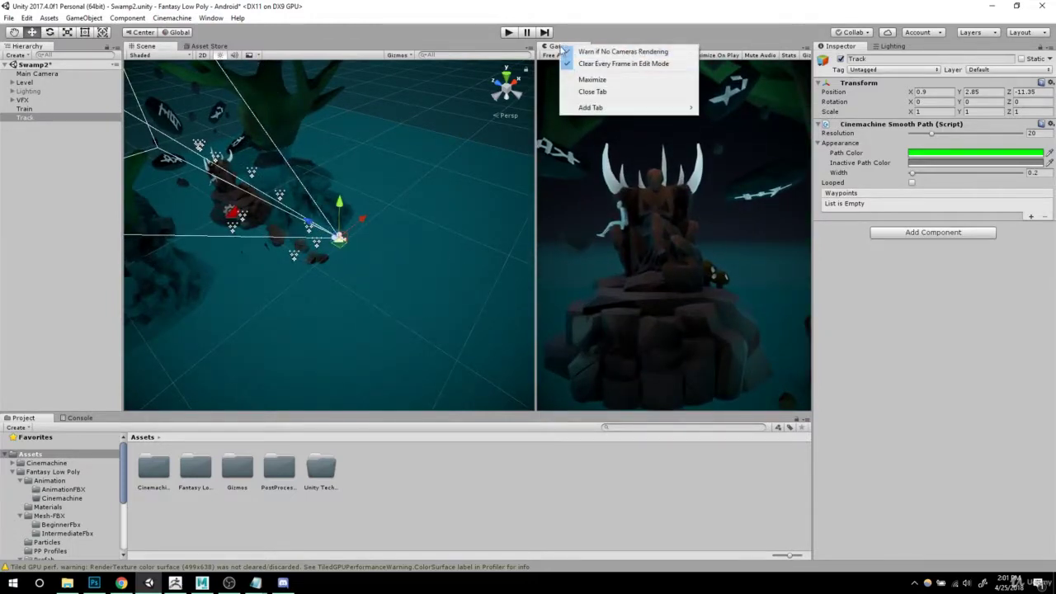
left_click(575, 80)
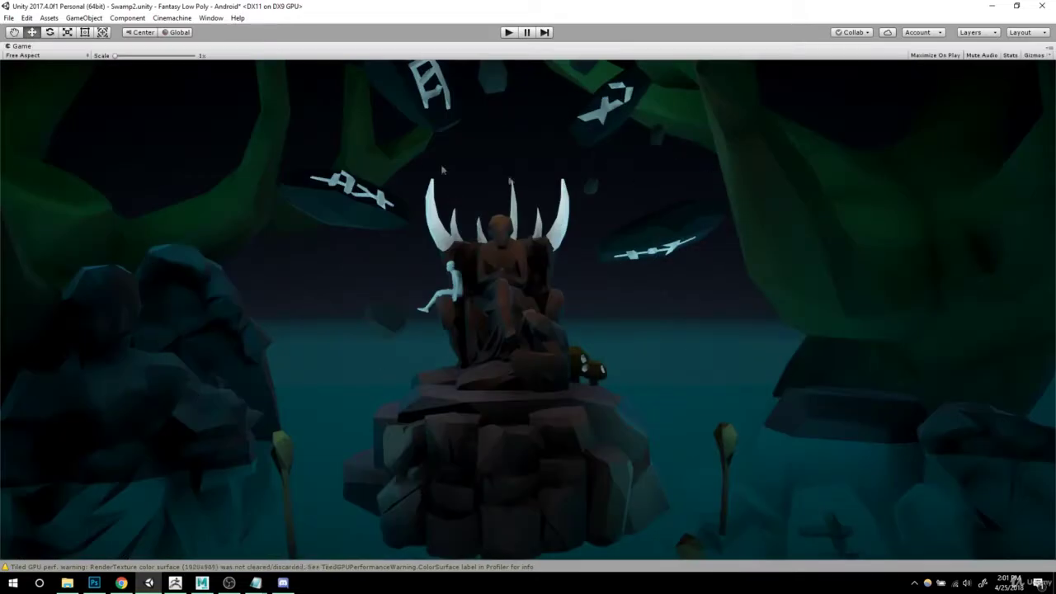
right_click(30, 48)
left_click(45, 79)
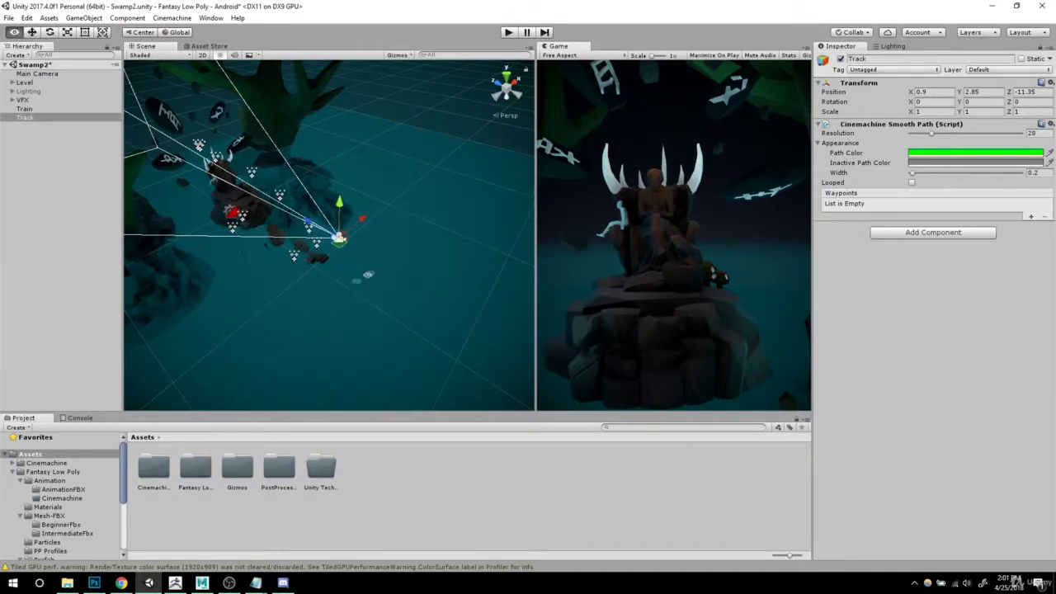
Step: Add a first waypoint to the Track object's smooth path
left_click_drag(369, 272, 348, 259, "alt")
left_click_drag(393, 337, 322, 121, "alt")
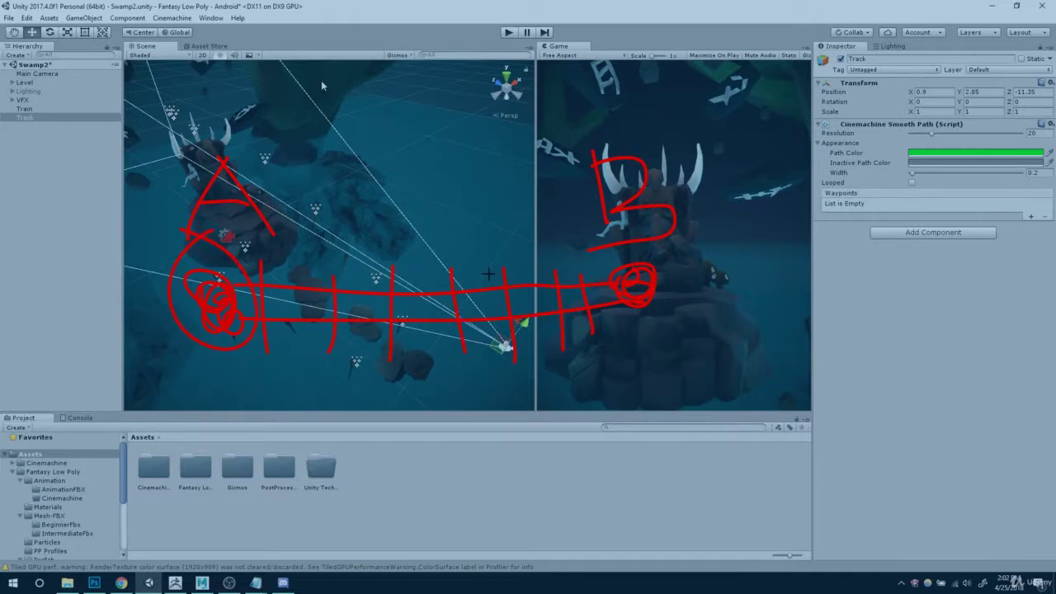
key("Escape")
left_click_drag(424, 272, 421, 297, "alt")
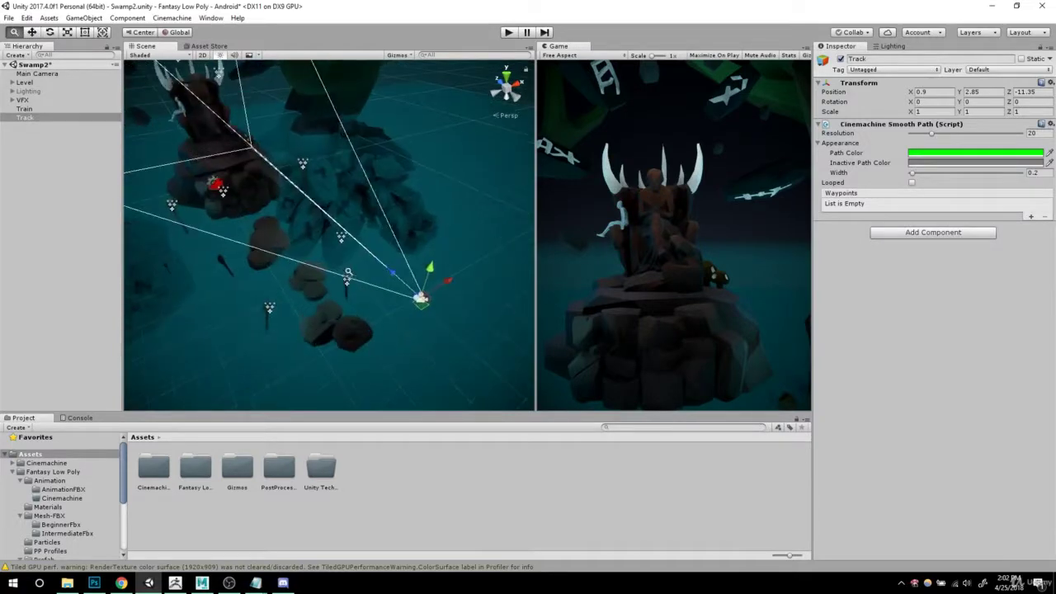
left_click(1031, 217)
Step: Try shifting the Track object and its waypoint sideways along X, undoing each move
right_click_drag(391, 241, 457, 230)
left_click_drag(458, 230, 429, 321, "alt")
right_click_drag(429, 321, 625, 239, "alt")
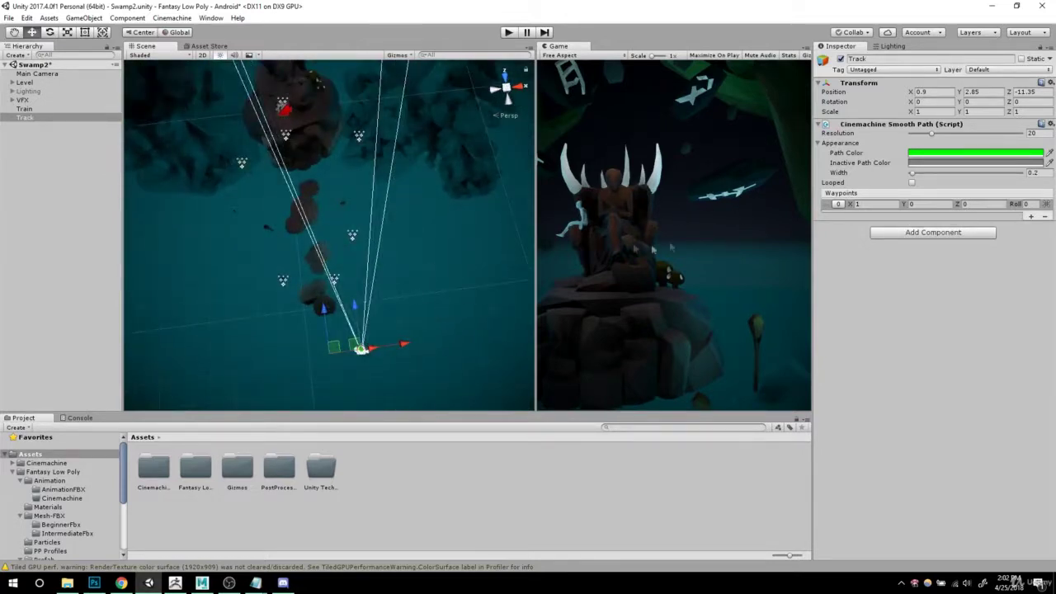
left_click_drag(334, 344, 399, 295, "alt")
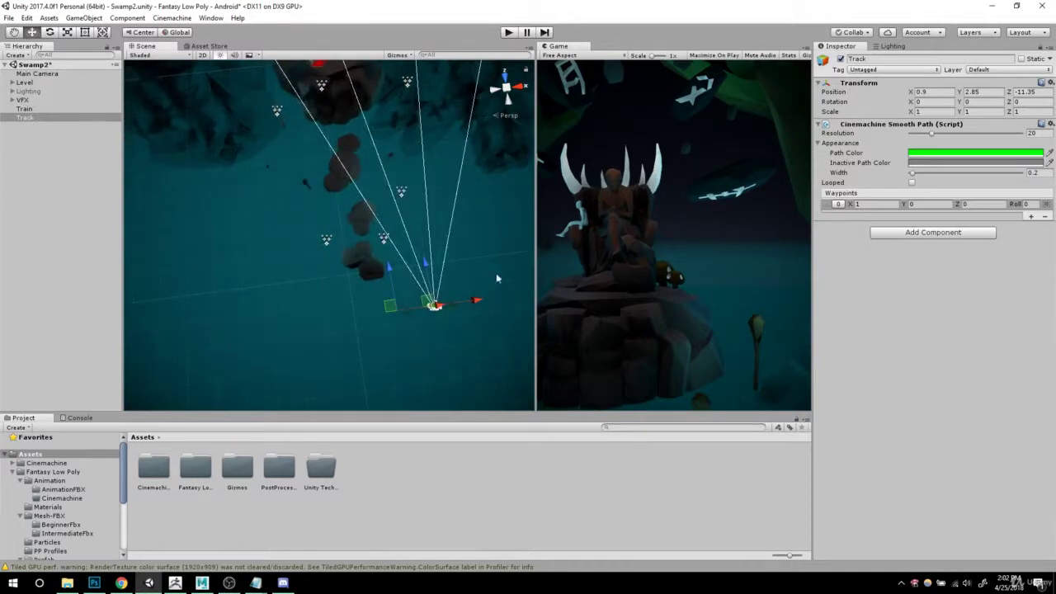
left_click_drag(302, 286, 277, 279, "alt")
right_click_drag(277, 279, 340, 334, "alt")
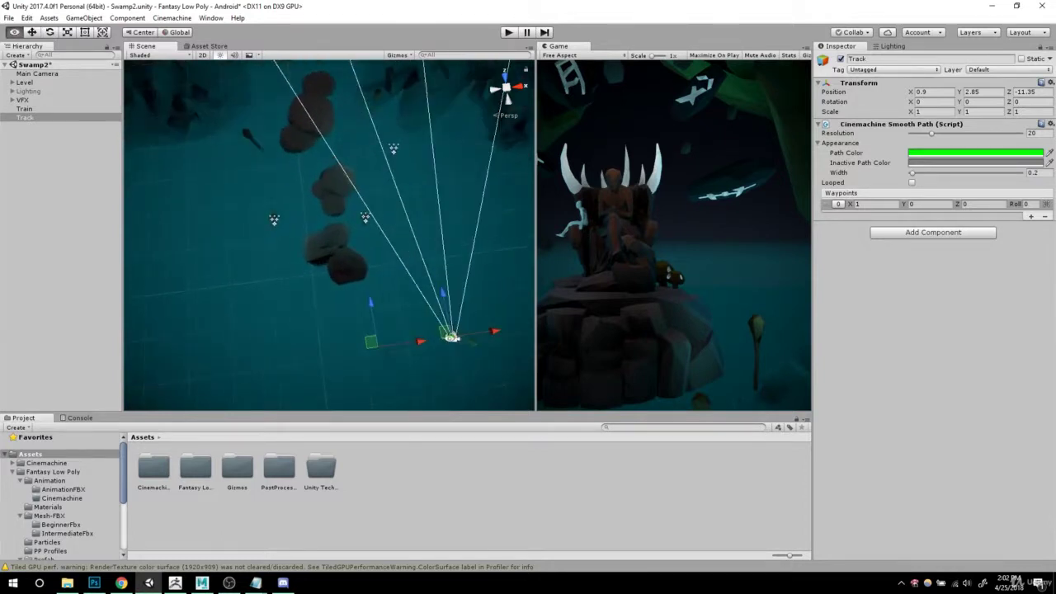
left_click_drag(340, 334, 293, 295, "alt")
right_click_drag(293, 295, 368, 276, "alt")
middle_click_drag(368, 276, 383, 309, "alt")
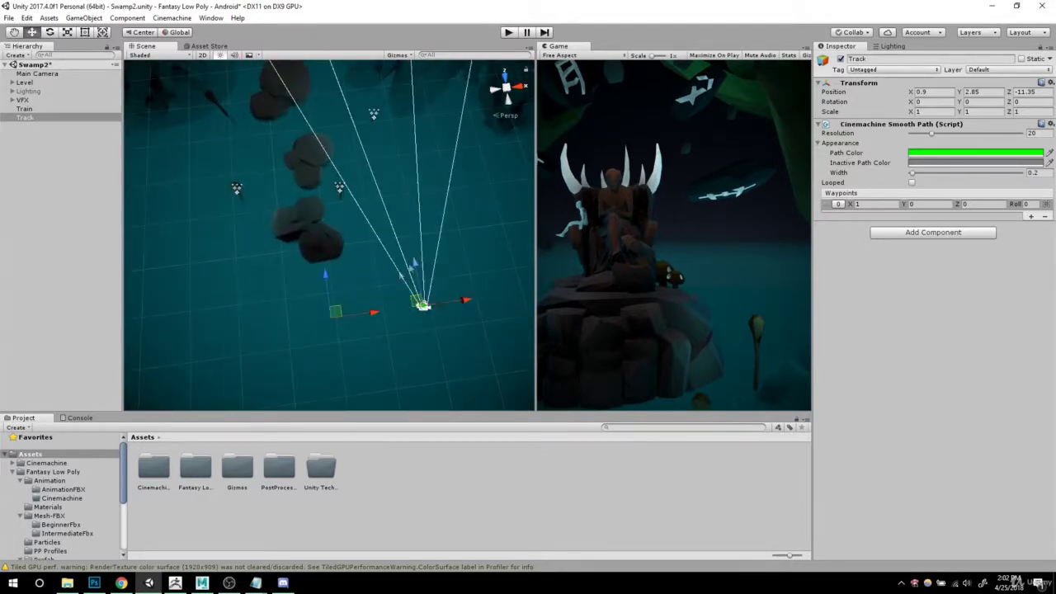
left_click_drag(377, 314, 317, 322)
key("ctrl+z")
left_click_drag(469, 300, 433, 306)
key("ctrl+z")
Step: Move the Track object sideways along X to about -0.576, centring the camera on the throne
left_click_drag(376, 313, 262, 327)
scroll(388, 317, "down", 6, "alt")
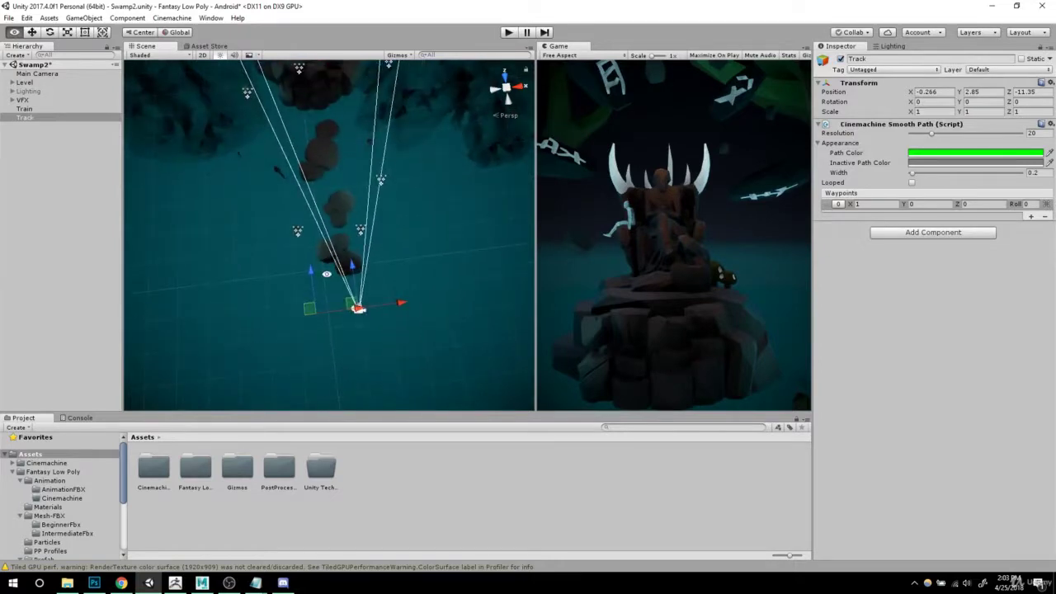
right_click_drag(338, 319, 365, 340, "alt")
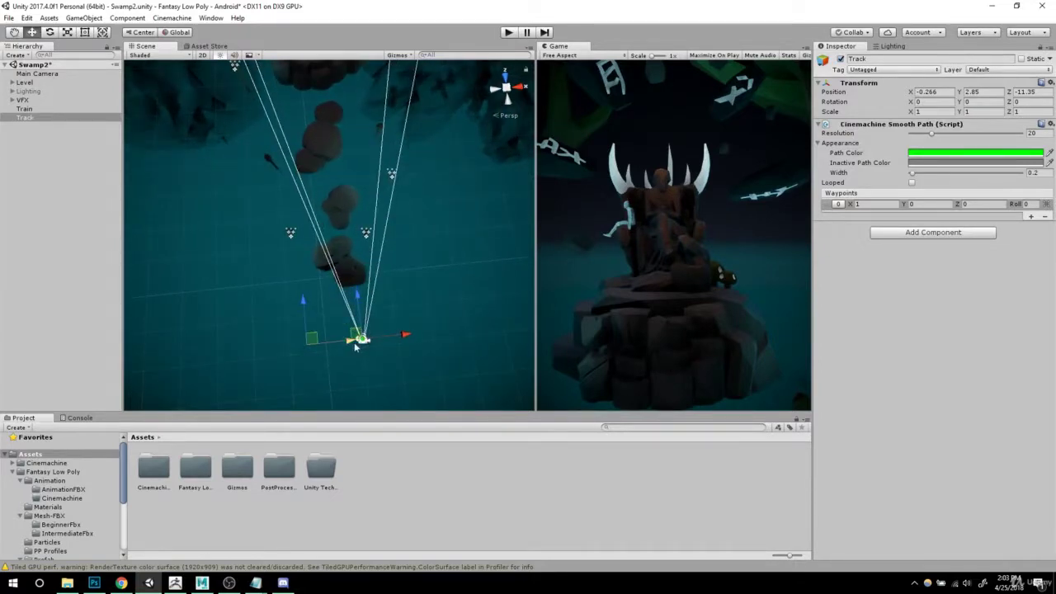
left_click_drag(353, 345, 331, 346)
Step: Add a second waypoint to the Track's smooth path
left_click_drag(364, 322, 405, 292, "alt")
left_click_drag(405, 292, 427, 297, "alt")
left_click(1031, 217)
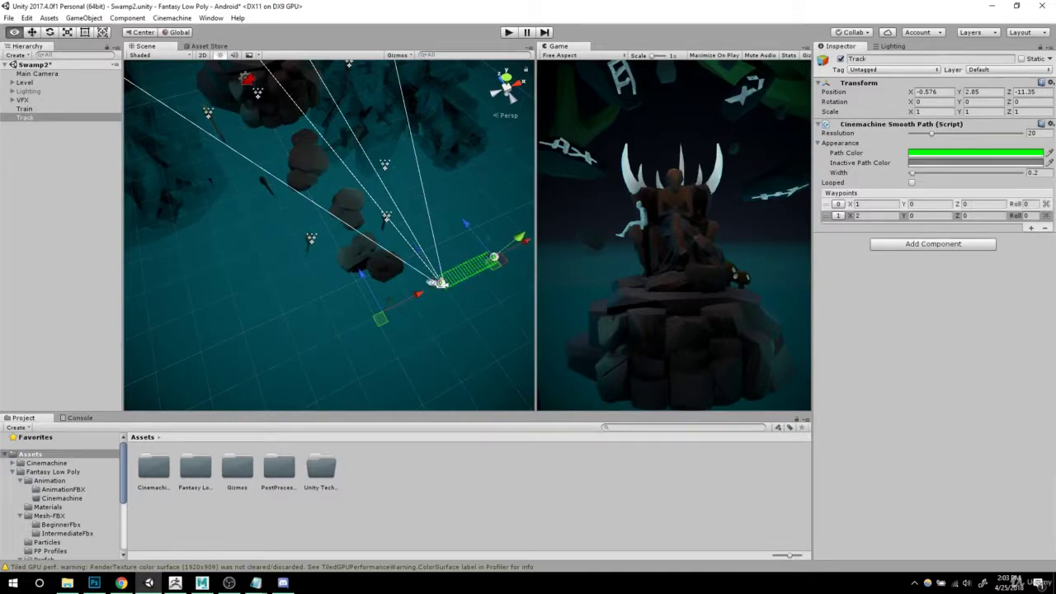
Step: Move the second waypoint behind the first, away from the throne, to about X 0.90, Z -0.72
right_click_drag(396, 302, 487, 328, "alt")
middle_click_drag(487, 328, 356, 308, "alt")
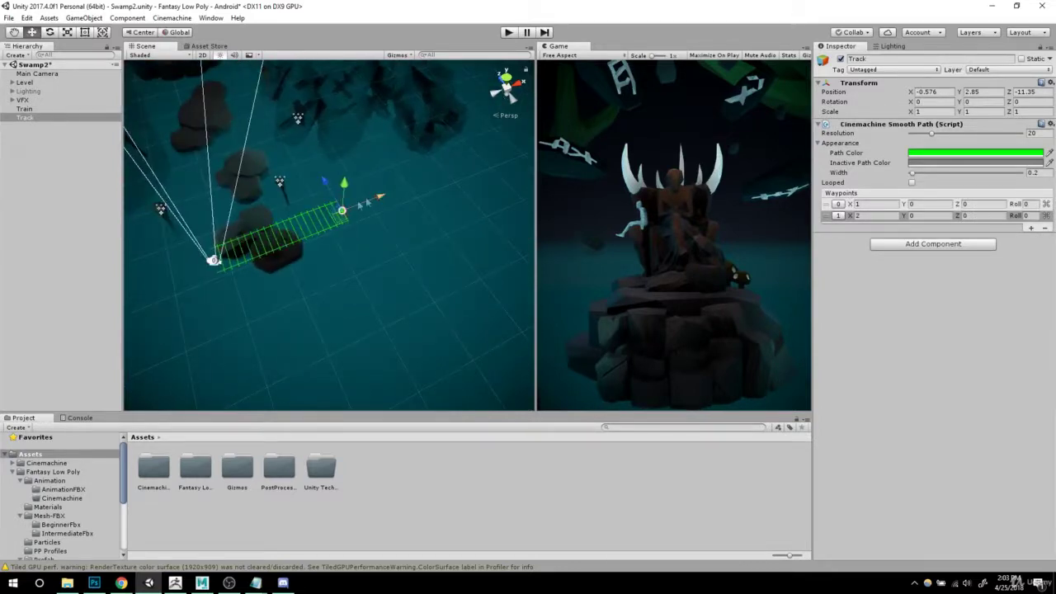
left_click_drag(359, 231, 459, 221, "alt")
left_click_drag(349, 267, 435, 312, "alt")
left_click_drag(441, 245, 421, 275)
middle_click_drag(422, 276, 452, 381)
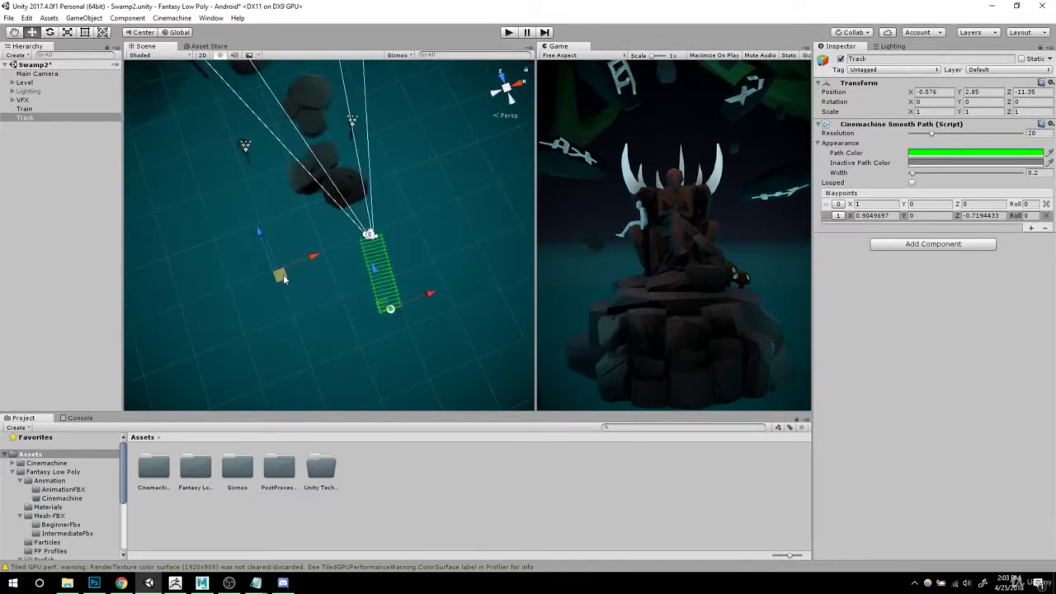
Step: Try moving the whole Track object across the ground plane and undo the change
left_click_drag(283, 276, 265, 258)
key("ctrl+z")
key("ctrl+z")
Step: Align the second waypoint straight behind the first, moving it to about X 0.99, Z -1.87
left_click_drag(384, 272, 405, 254, "alt")
left_click(500, 77)
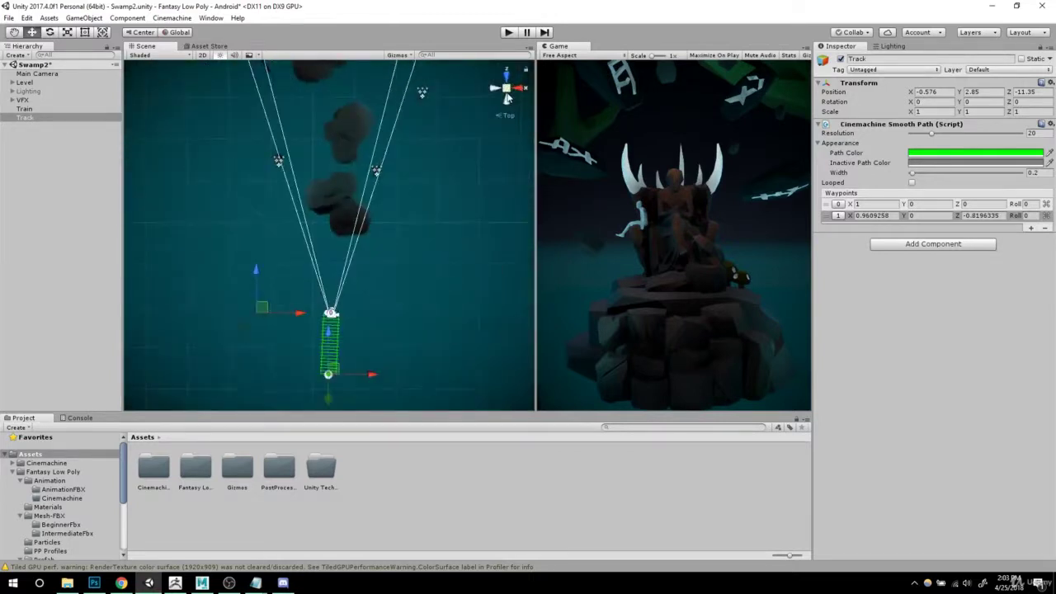
right_click_drag(363, 310, 424, 318, "alt")
middle_click_drag(379, 318, 396, 285, "alt")
right_click_drag(291, 311, 449, 321, "alt")
right_click_drag(363, 299, 420, 306, "alt")
middle_click_drag(396, 295, 407, 234, "alt")
right_click_drag(371, 235, 420, 242, "alt")
left_click_drag(396, 244, 399, 340)
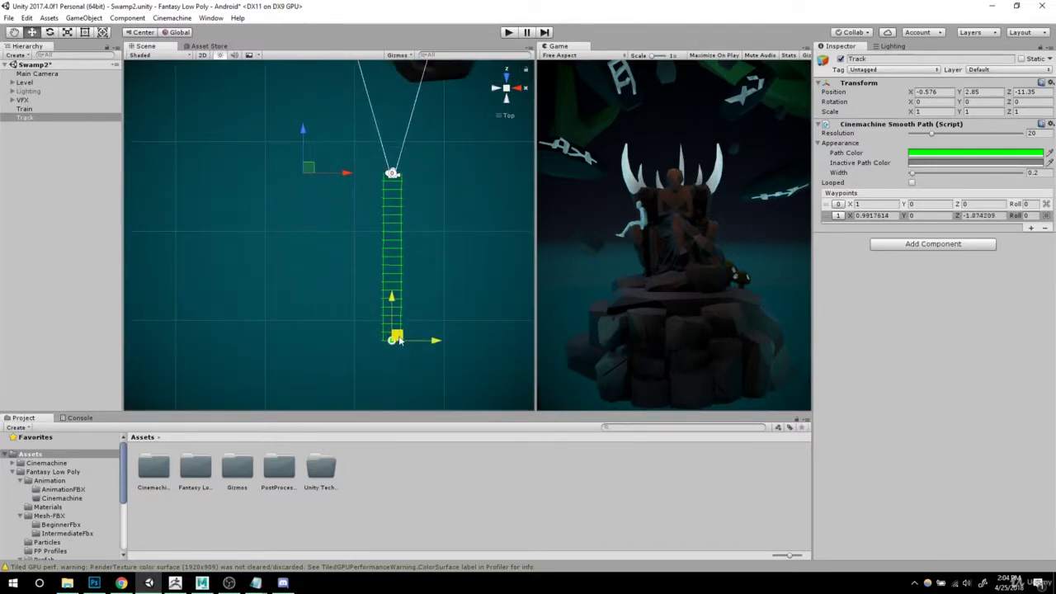
Step: Lengthen the track by moving the second waypoint farther from the throne to about Z -3.27
left_click_drag(469, 302, 498, 69, "alt")
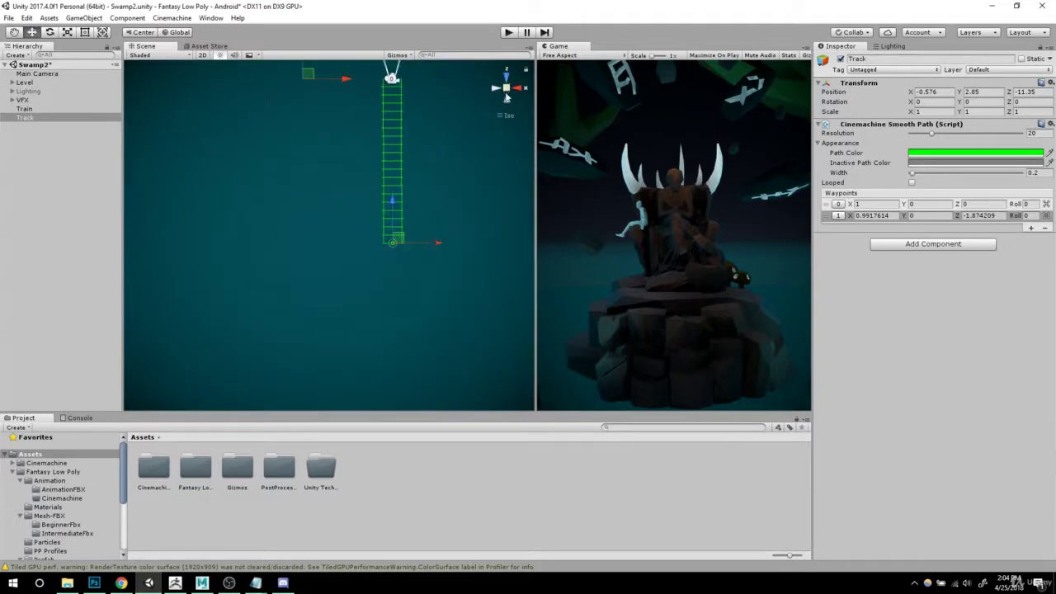
left_click(507, 97)
left_click_drag(425, 224, 410, 305, "alt")
scroll(398, 222, "down", 5)
key("f")
left_click_drag(327, 274, 370, 277)
left_click_drag(454, 236, 331, 240, "alt")
scroll(343, 254, "up", 5)
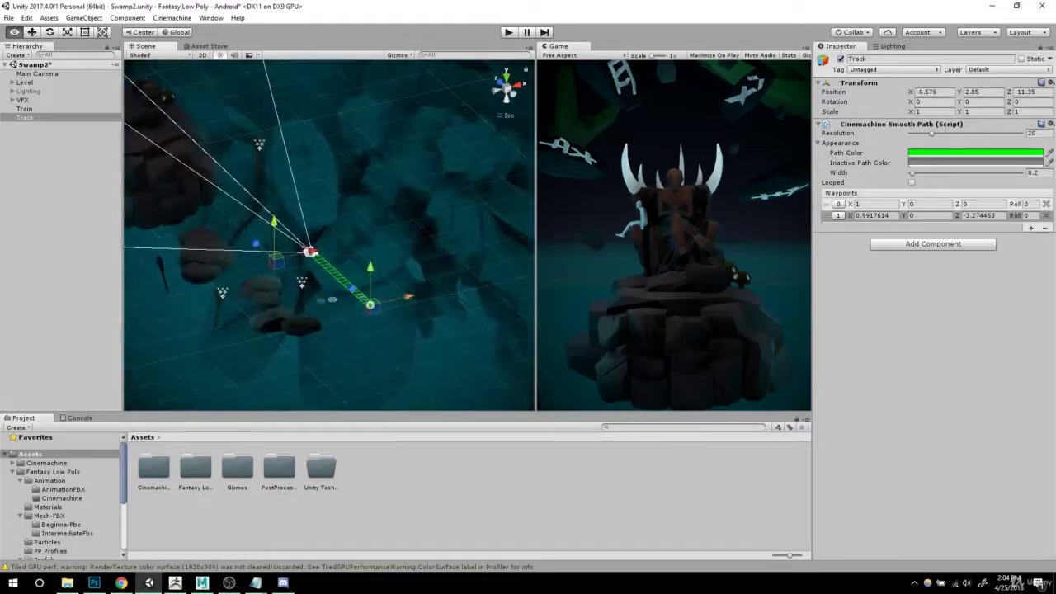
Step: Select the Train camera and set its Path Position to 1, the end of the track
middle_click_drag(345, 256, 414, 247, "alt")
left_click_drag(414, 248, 427, 224, "alt")
middle_click_drag(427, 224, 380, 231, "alt")
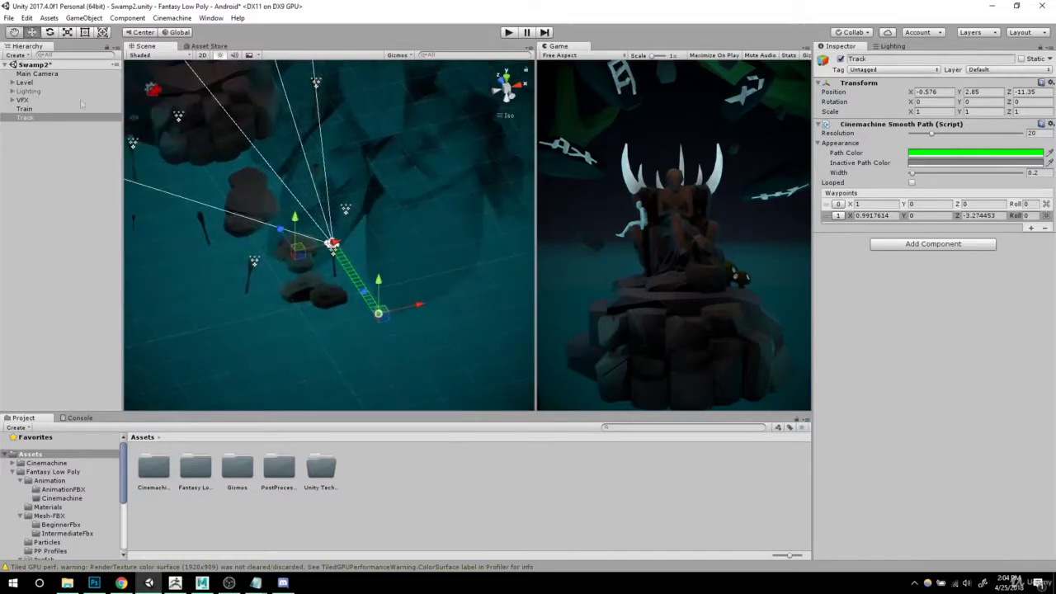
left_click(29, 109)
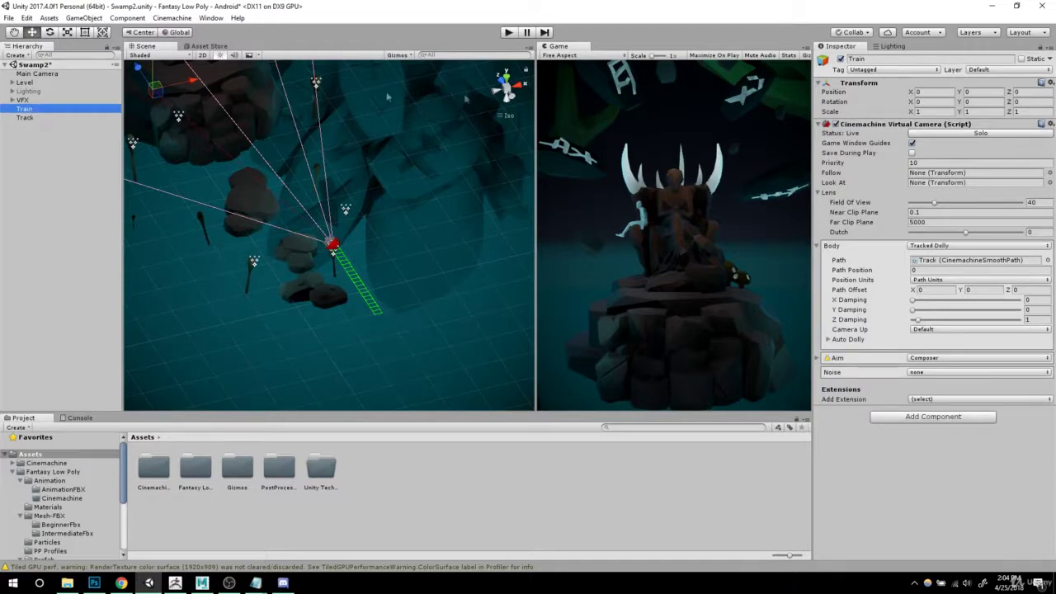
left_click(916, 271)
type("1")
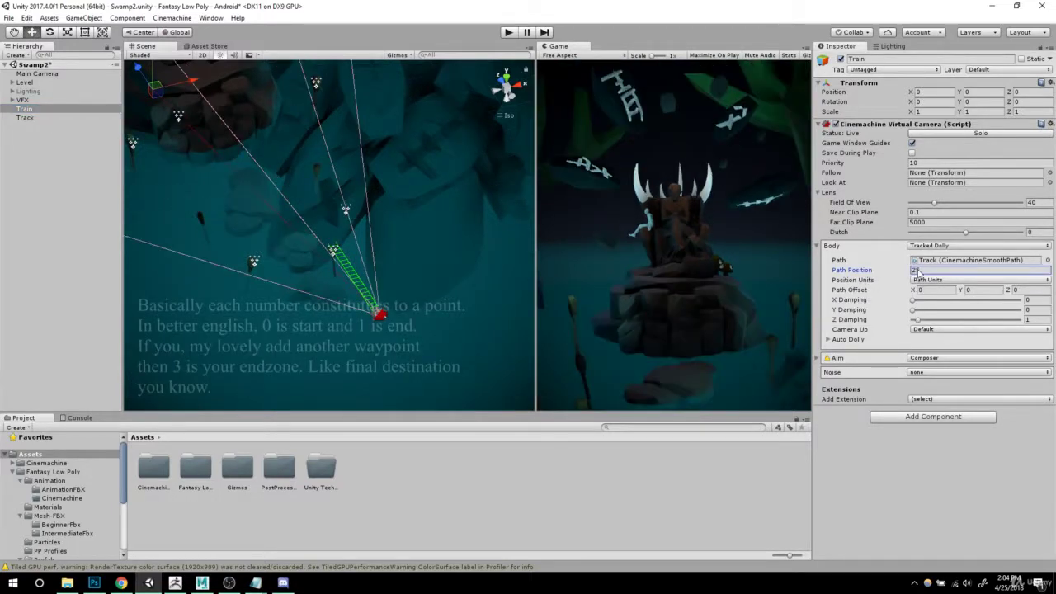
Step: Try the Train camera's Path Position at 71 and preview the framing in a maximized Game view, restoring the layout
key("BackSpace")
key("BackSpace")
type("67")
right_click(561, 47)
left_click(578, 78)
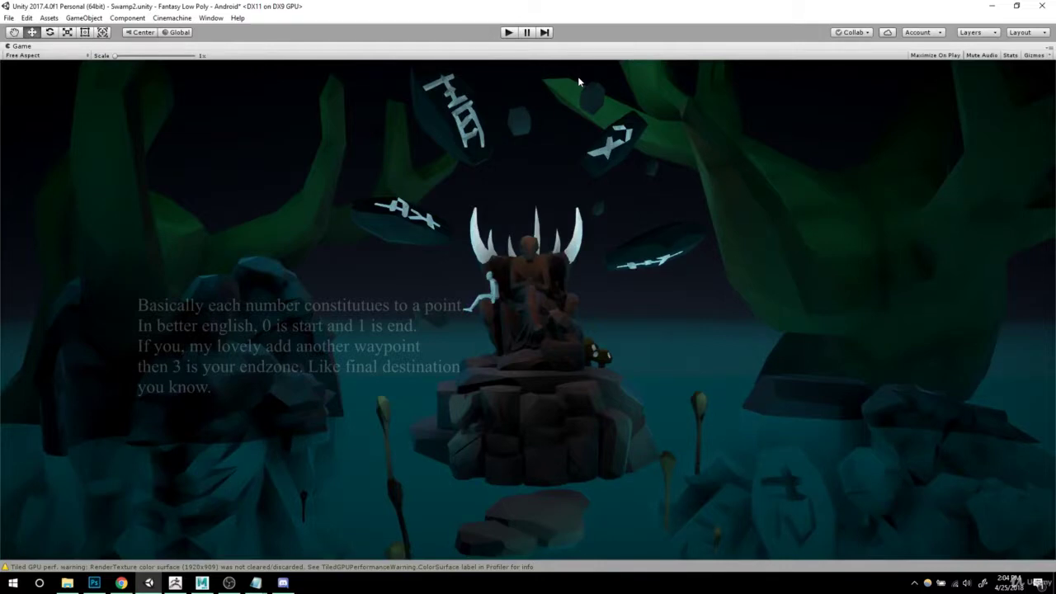
right_click(20, 46)
left_click(66, 82)
Step: Examine the track and the Train camera's place on it from several angles in the scene
left_click_drag(388, 250, 341, 287, "alt")
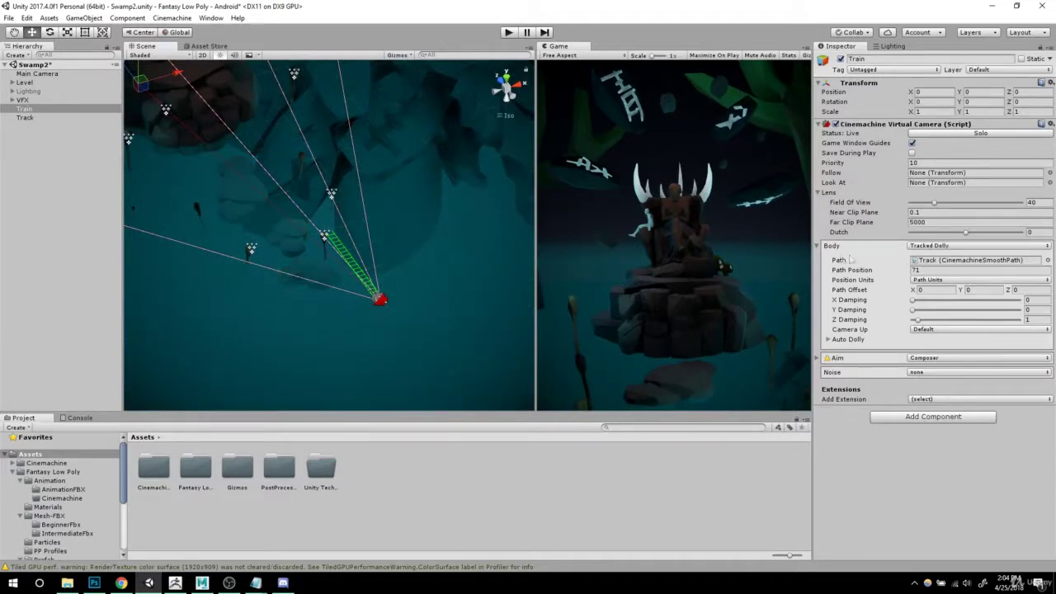
right_click_drag(325, 253, 438, 297, "alt")
middle_click_drag(308, 288, 338, 279, "alt")
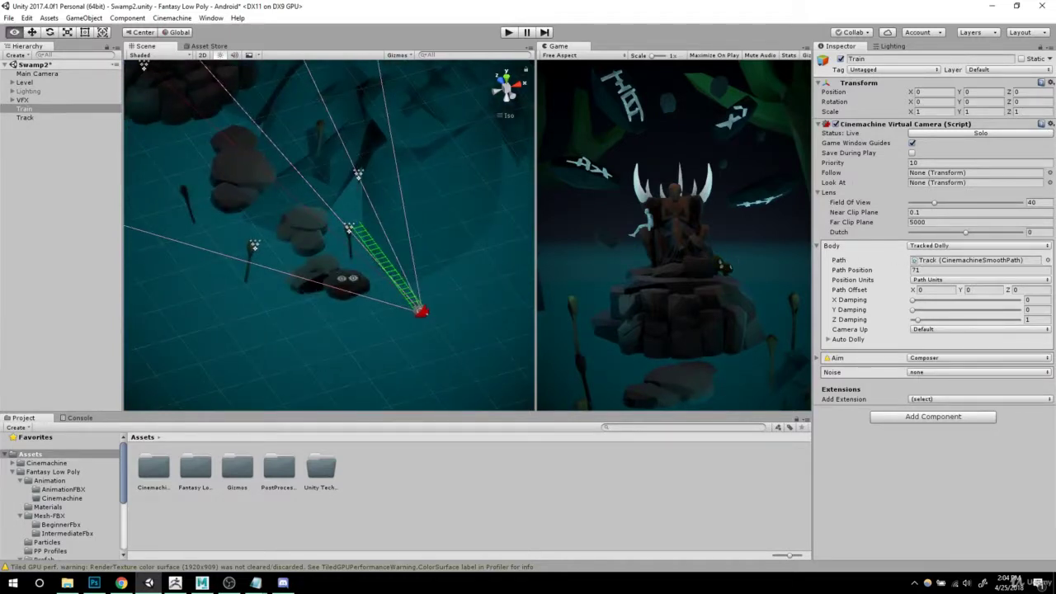
right_click_drag(338, 278, 382, 299, "alt")
middle_click_drag(382, 298, 371, 309, "alt")
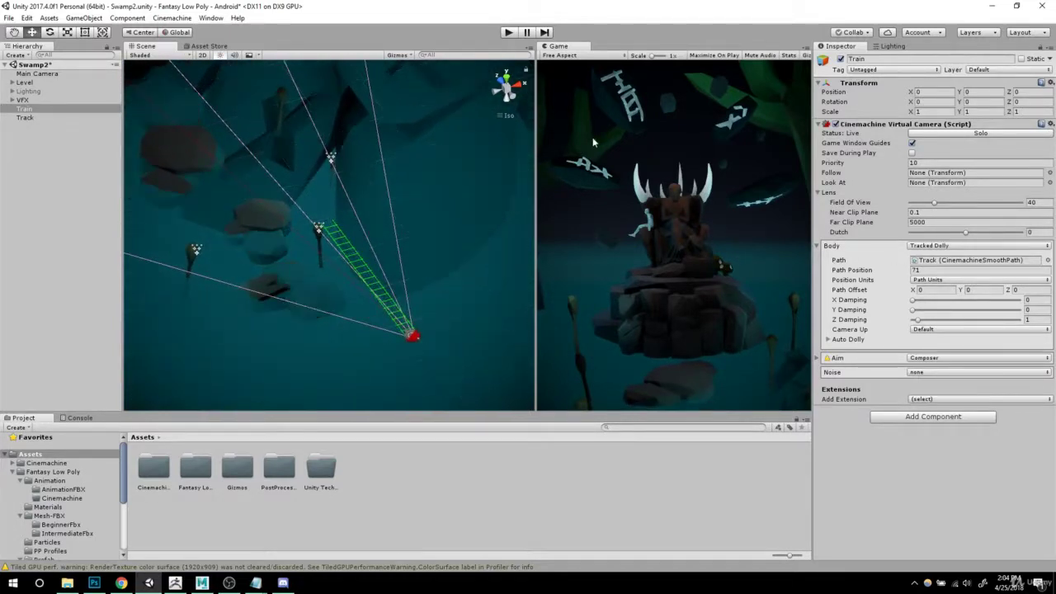
left_click_drag(248, 207, 289, 259, "alt")
right_click_drag(290, 259, 389, 302, "alt")
middle_click_drag(389, 302, 379, 296, "alt")
right_click_drag(379, 296, 399, 315, "alt")
left_click_drag(399, 315, 406, 291, "alt")
Step: Lengthen the Track by moving its second waypoint farther from the throne, to about Z -6.6
left_click(27, 119)
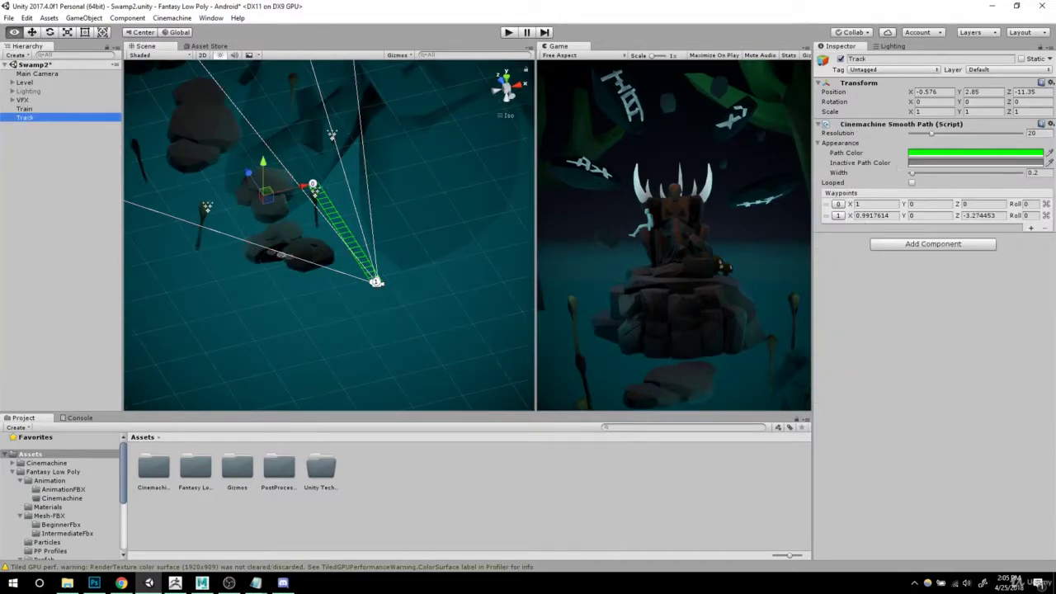
mouse_move(386, 289)
left_mouse_down("alt")
mouse_move(396, 291)
mouse_move(375, 288)
left_mouse_up("alt")
left_click(388, 285)
scroll(388, 287, "up", 6)
middle_click_drag(417, 300, 383, 301, "alt")
left_click_drag(388, 299, 449, 308, "alt")
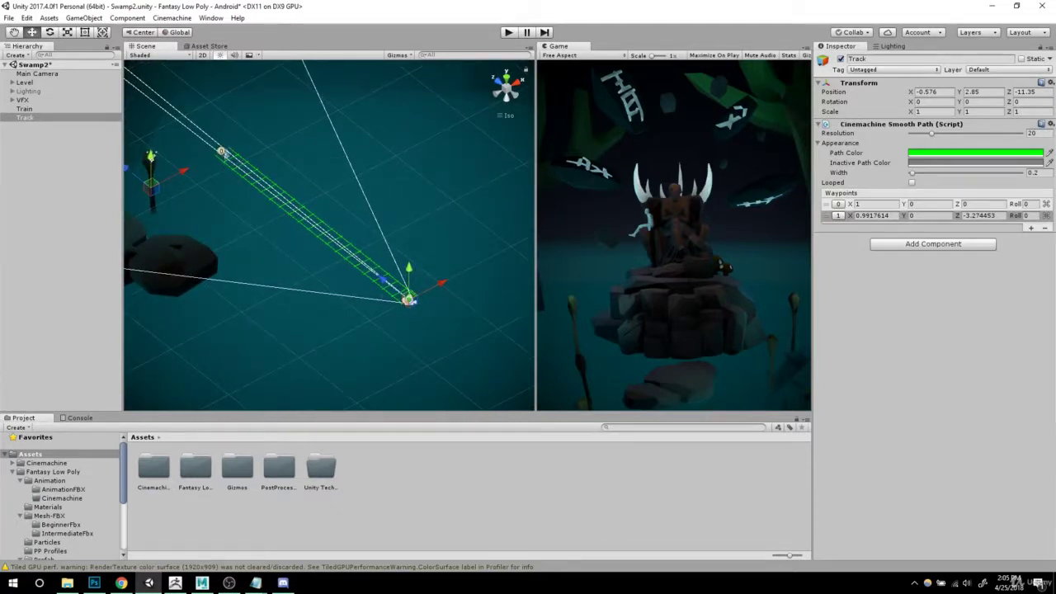
left_click_drag(422, 332, 360, 399, "alt")
left_click_drag(361, 276, 474, 373)
scroll(437, 330, "down", 5)
left_click_drag(431, 331, 456, 352)
scroll(412, 310, "down", 2)
Step: Try extending the Track with a third waypoint at about Z -13.2, moving that waypoint and raising the path resolution
middle_click_drag(396, 311, 347, 252, "alt")
right_click_drag(357, 287, 423, 309, "alt")
left_click_drag(423, 310, 410, 330, "alt")
right_click_drag(410, 330, 390, 335, "alt")
left_click_drag(408, 325, 333, 317, "alt")
left_click(1031, 229)
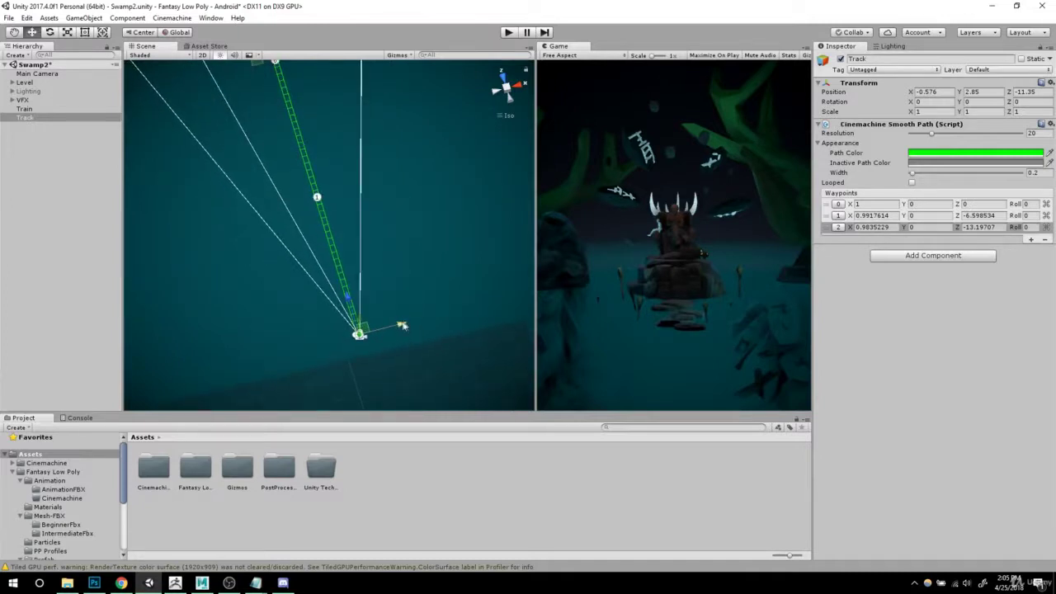
left_click_drag(399, 324, 472, 257)
left_click_drag(935, 134, 1014, 134)
left_click_drag(463, 308, 623, 172)
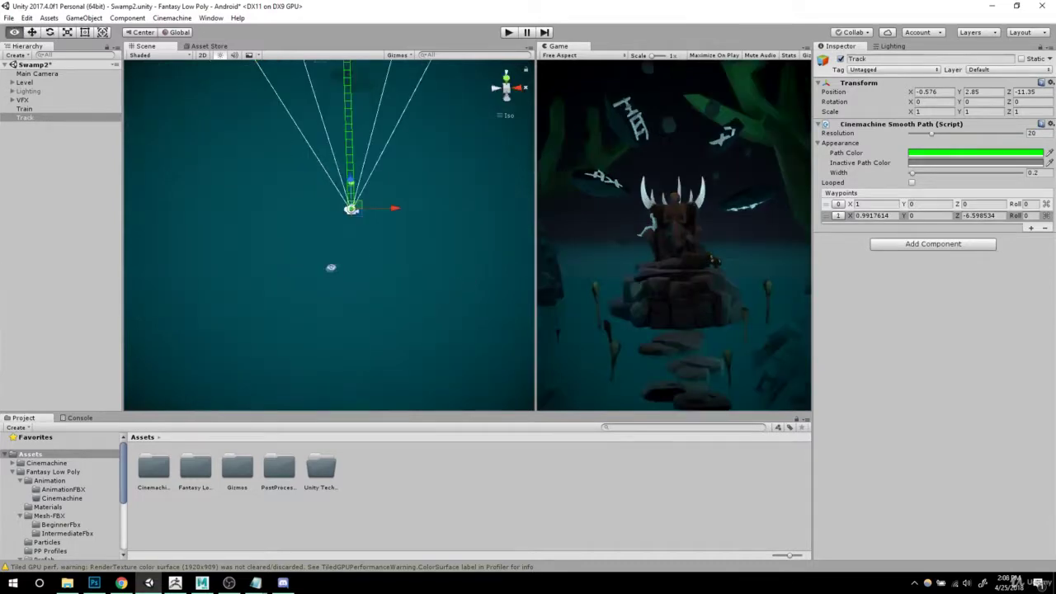
Step: Select the Train camera and set its Path Position to 0, the start of the track
left_click_drag(336, 265, 354, 227, "alt")
middle_click_drag(354, 227, 379, 330, "alt")
left_click_drag(379, 331, 405, 281, "alt")
left_click(24, 109)
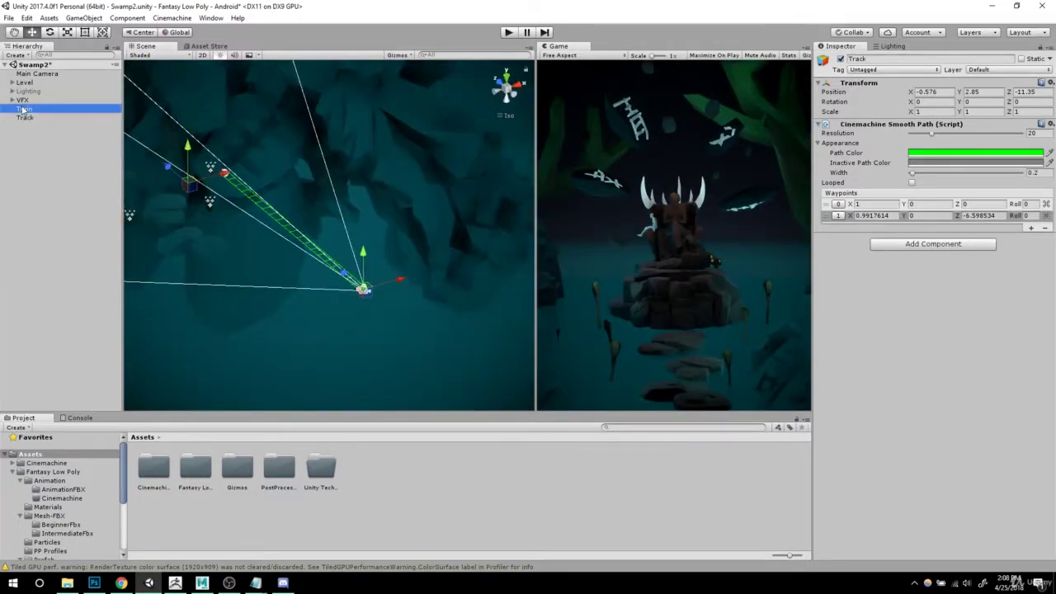
left_click_drag(414, 229, 368, 291, "alt")
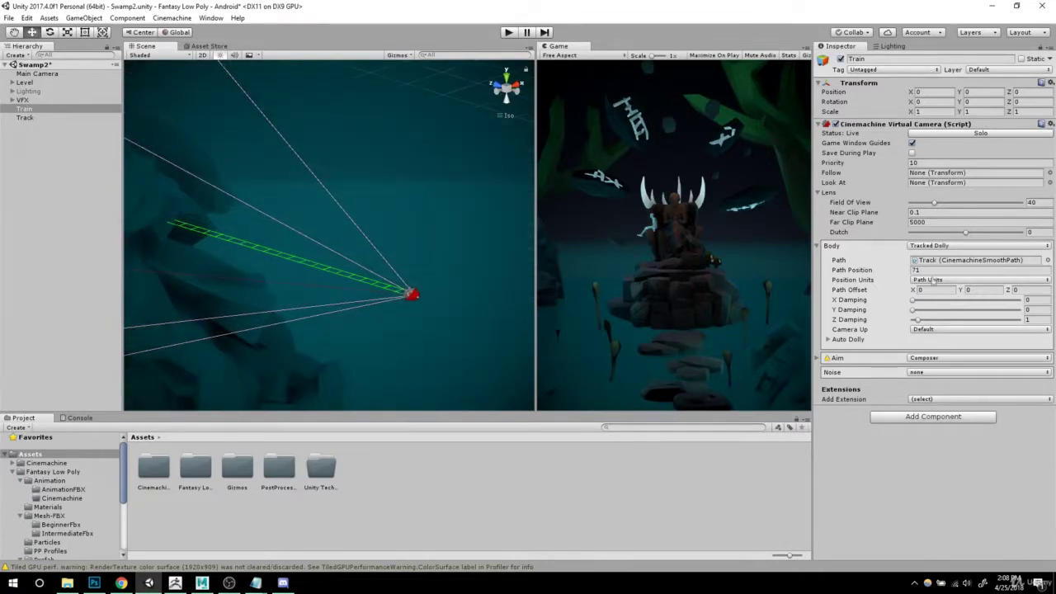
left_click(931, 269)
type("0")
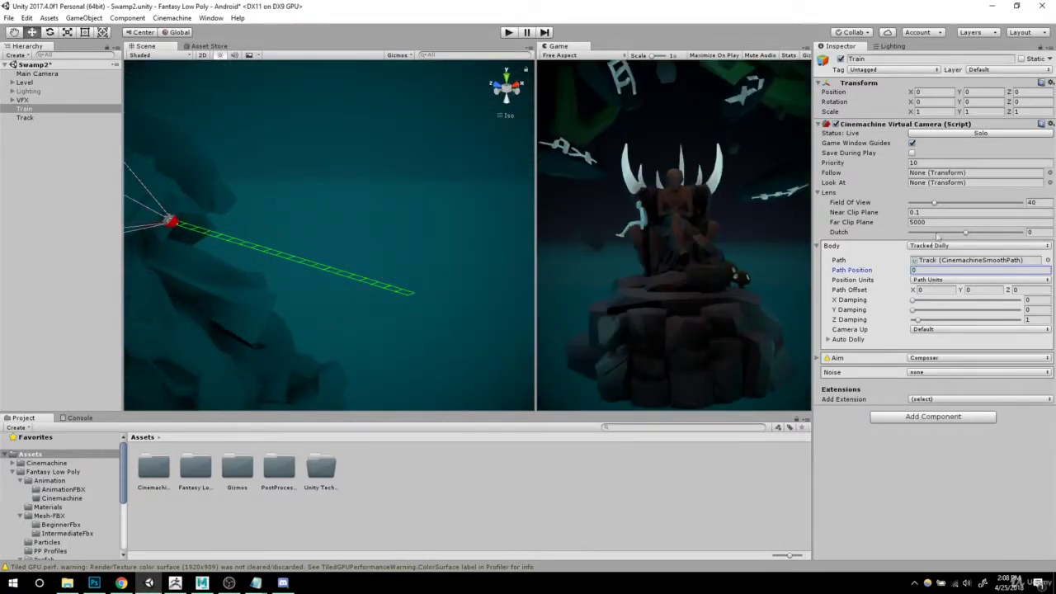
Step: Scrub the Train's Path Position up to 2.35 and preview the far view in a maximized Game view, restoring the layout
left_click(916, 264)
left_click(913, 270)
left_click_drag(906, 274, 950, 279)
right_click(567, 48)
left_click(600, 81)
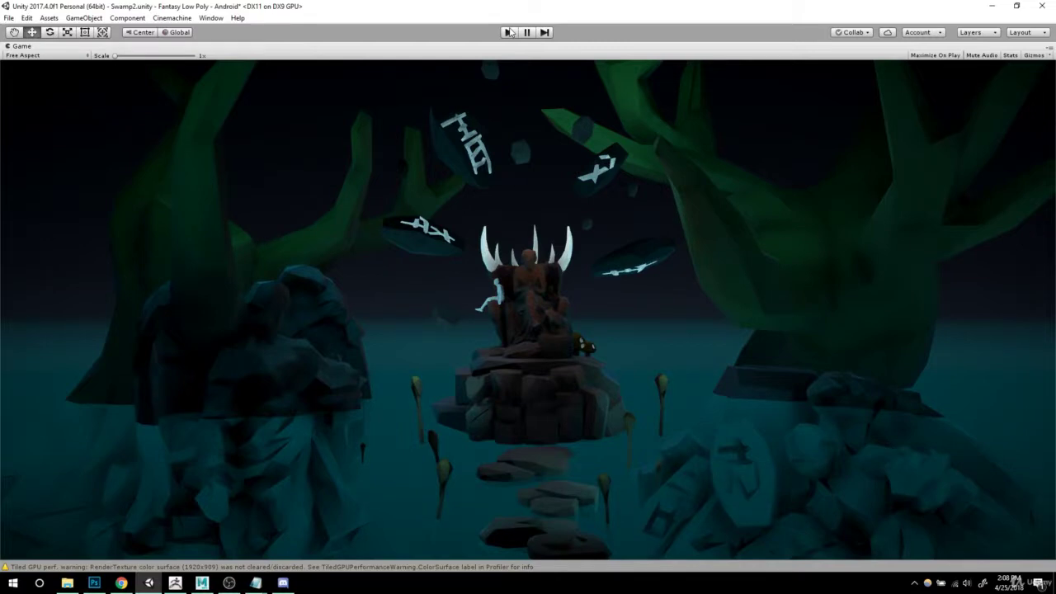
right_click(21, 46)
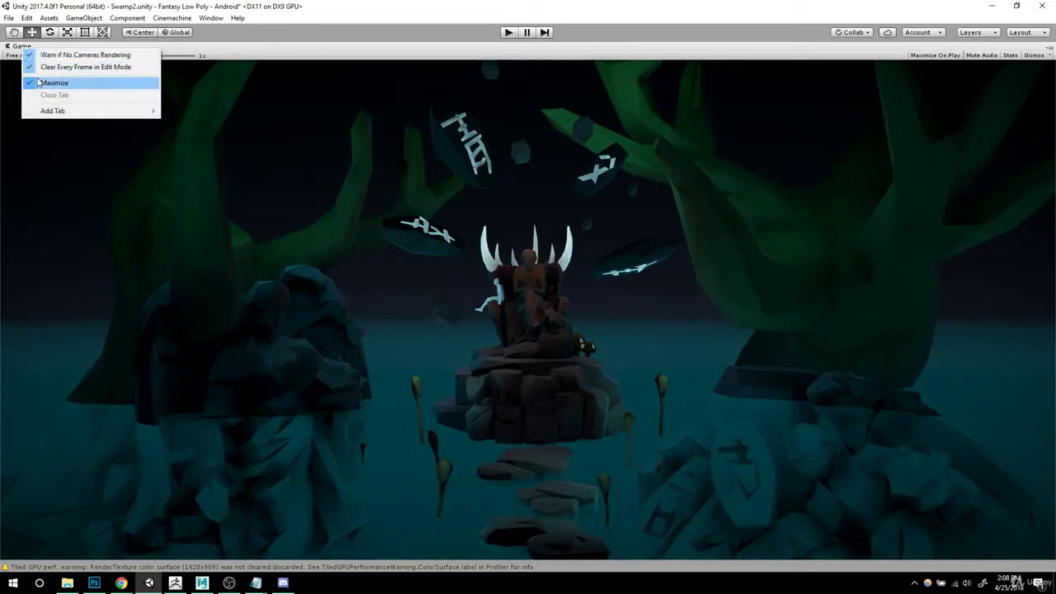
left_click(43, 83)
Step: Return the Train camera to the start of the track by resetting its Path Position to 0
left_click_drag(145, 105, 487, 221, "alt")
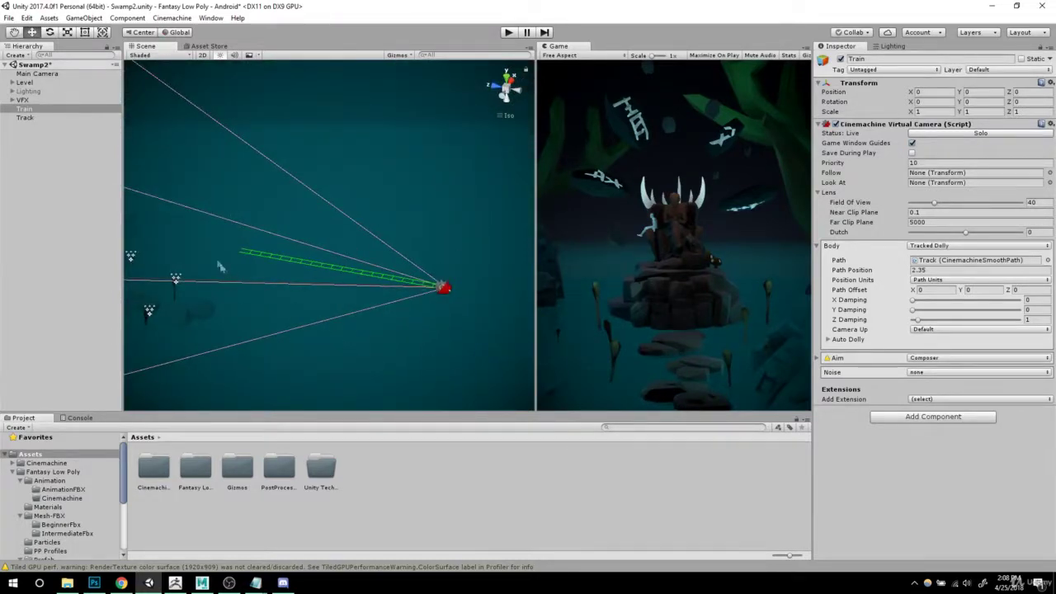
left_click_drag(331, 217, 354, 221, "alt")
left_click_drag(353, 221, 426, 236, "alt")
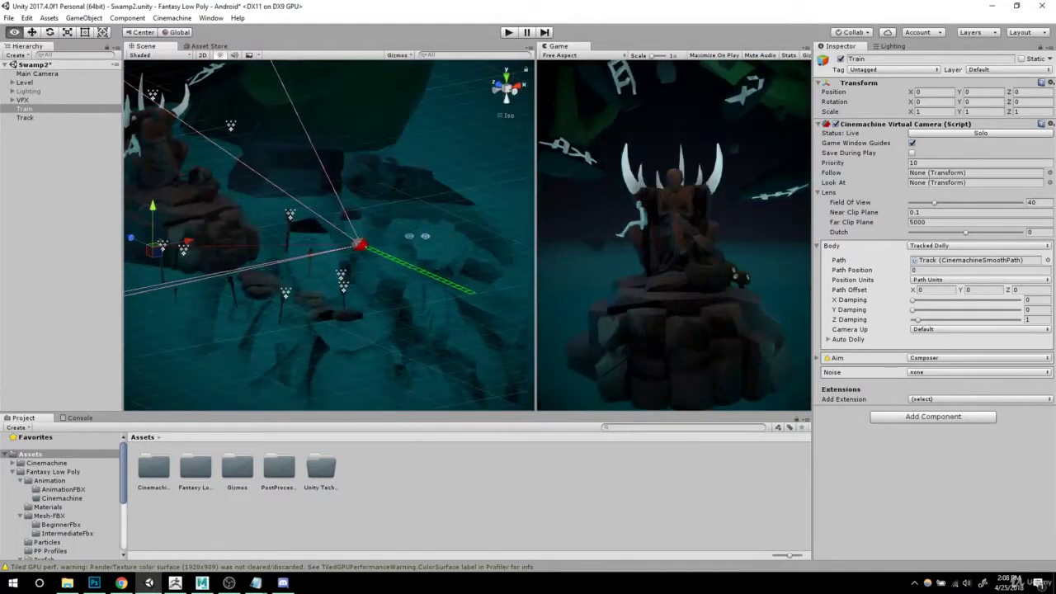
left_click_drag(396, 330, 363, 322, "alt")
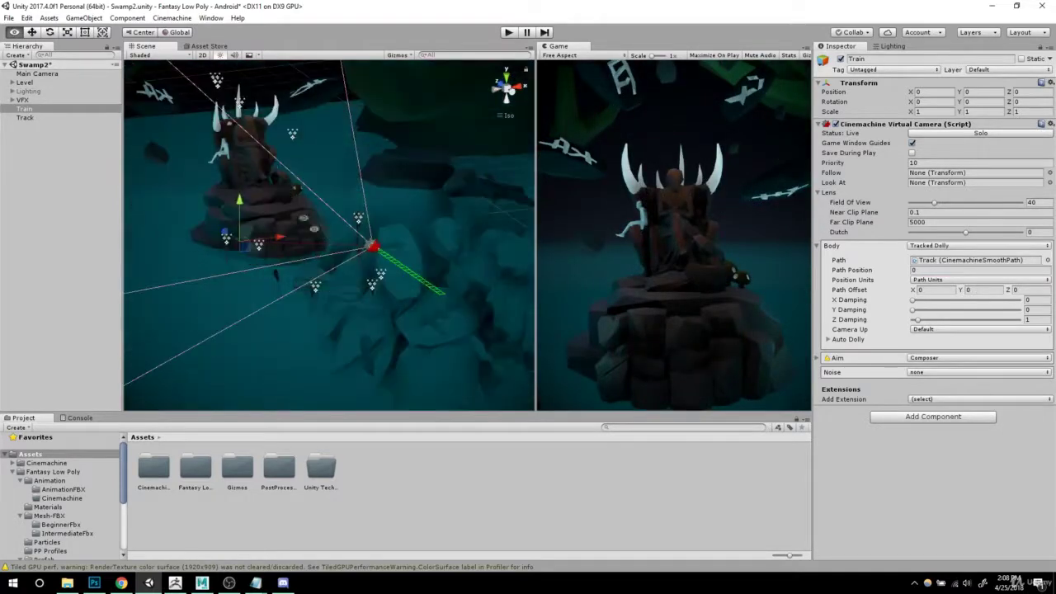
Step: Open the Timeline window, dock it between Project and Console, and reduce the height of that docked area
left_click(211, 18)
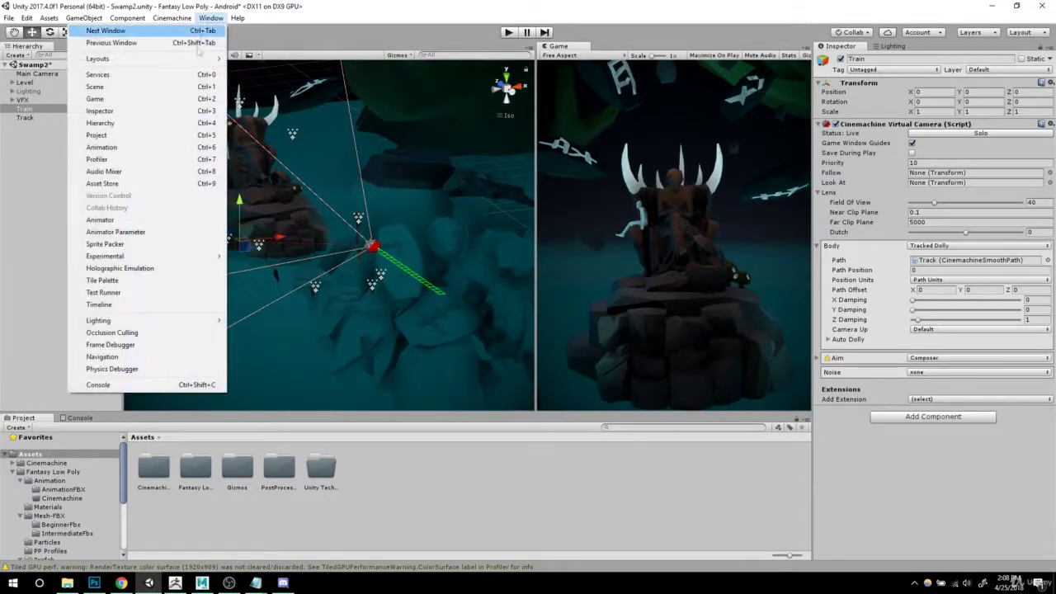
left_click(140, 307)
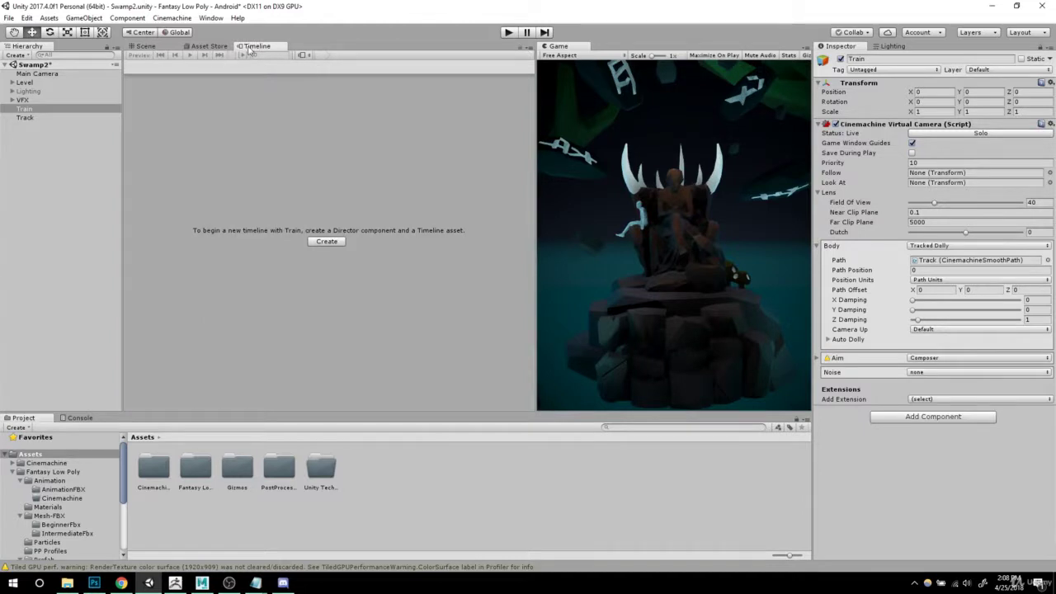
left_click_drag(256, 46, 408, 438)
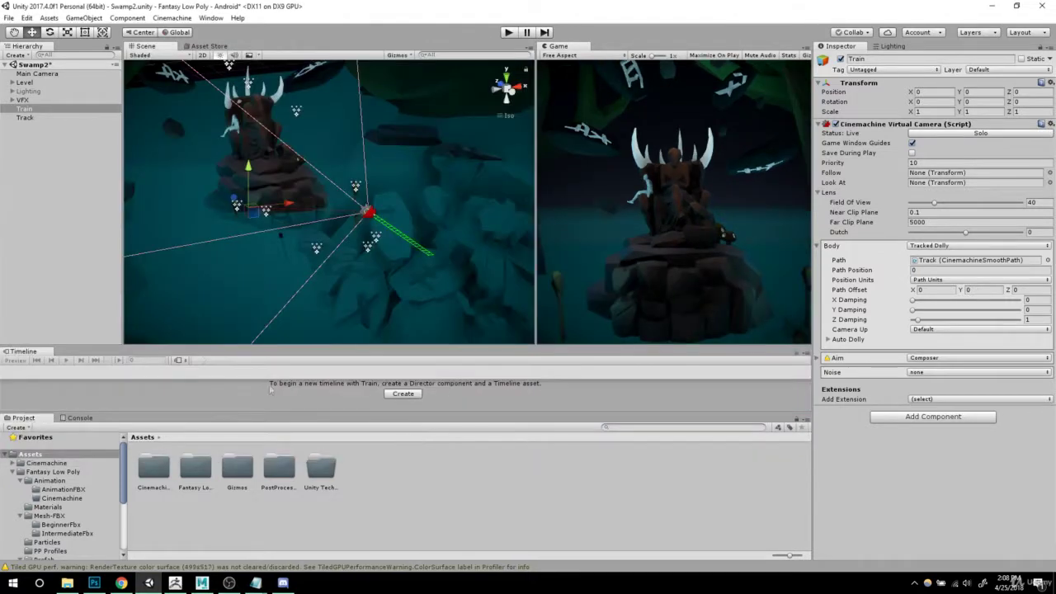
left_click_drag(25, 356, 94, 428)
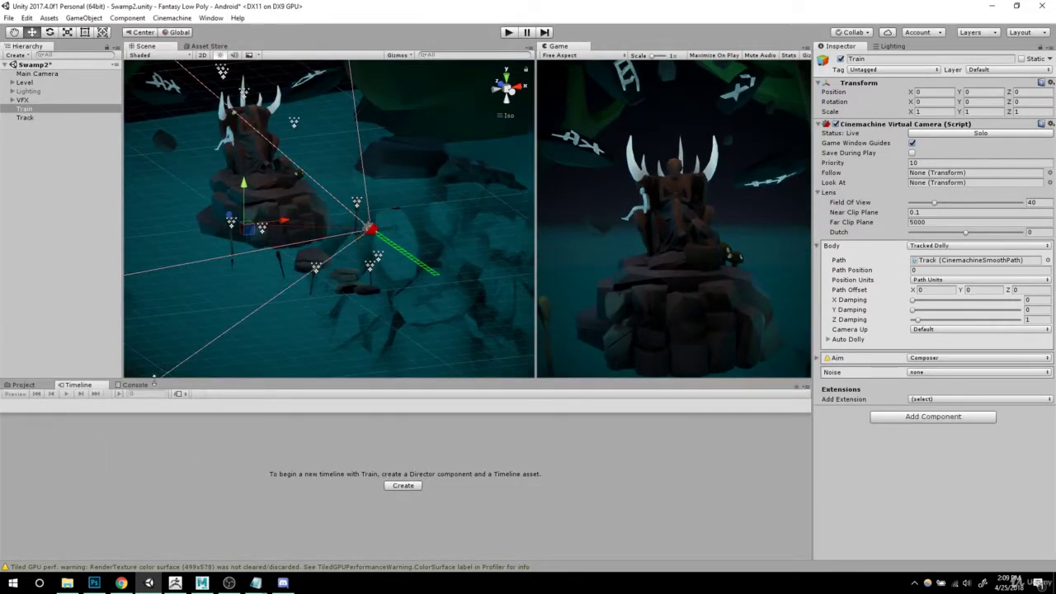
left_click_drag(157, 380, 185, 467)
left_click_drag(324, 347, 216, 309, "alt")
left_click_drag(182, 467, 181, 444)
Step: Select the Track and Train objects in turn to inspect where each lies in the scene
double_click(24, 117)
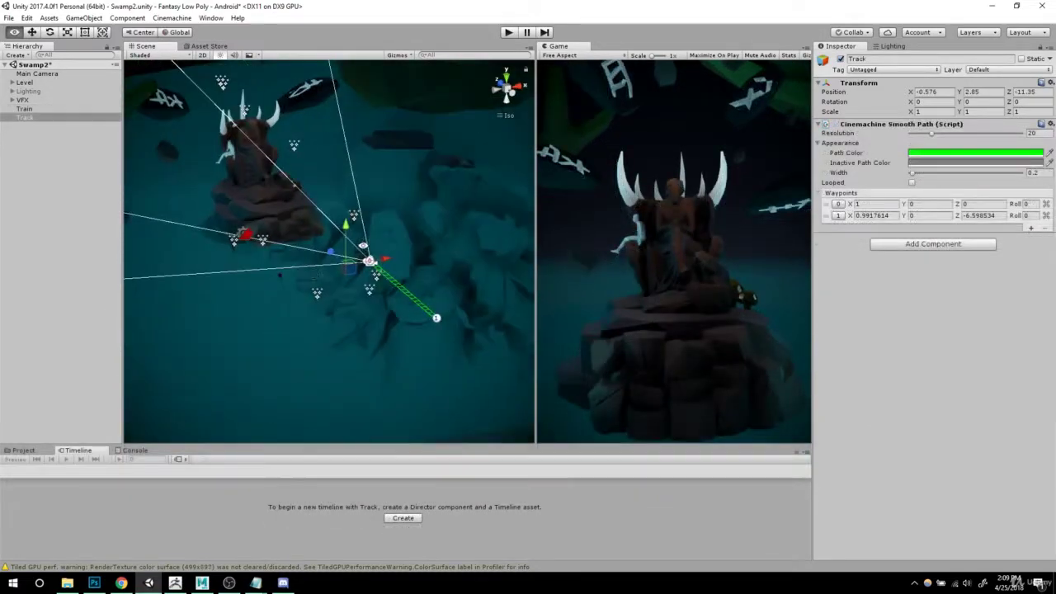
double_click(24, 108)
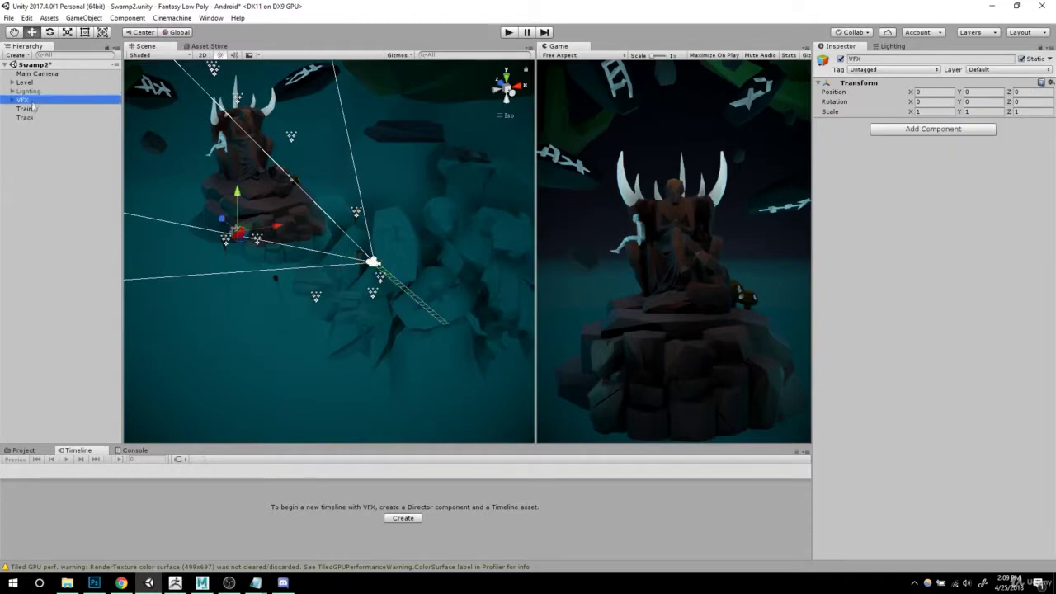
left_click_drag(364, 293, 252, 246, "alt")
left_click(26, 118)
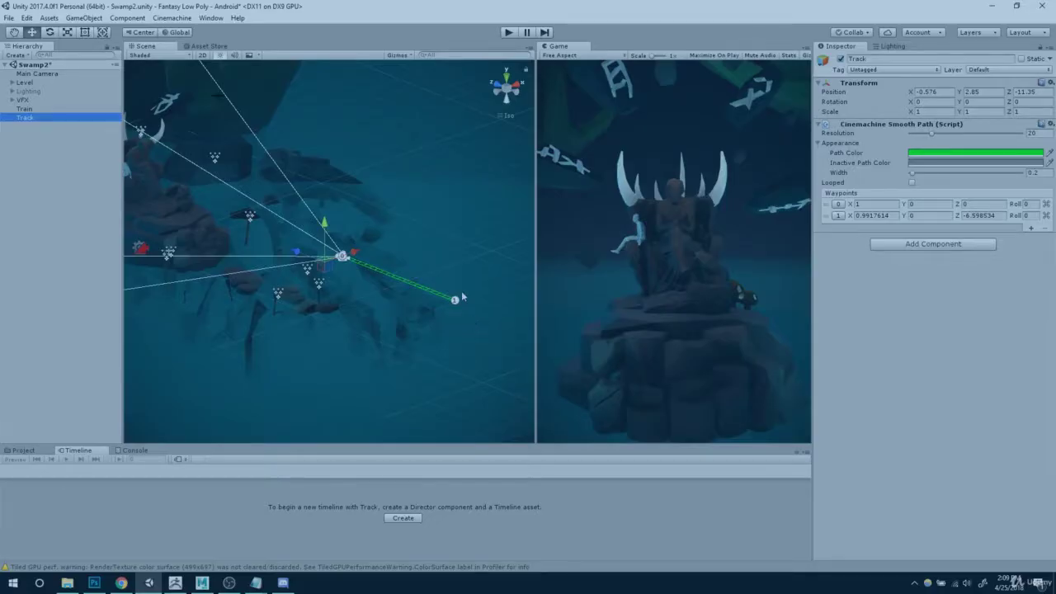
left_click_drag(157, 52, 109, 73)
left_click_drag(205, 94, 448, 123)
left_click_drag(501, 125, 581, 126)
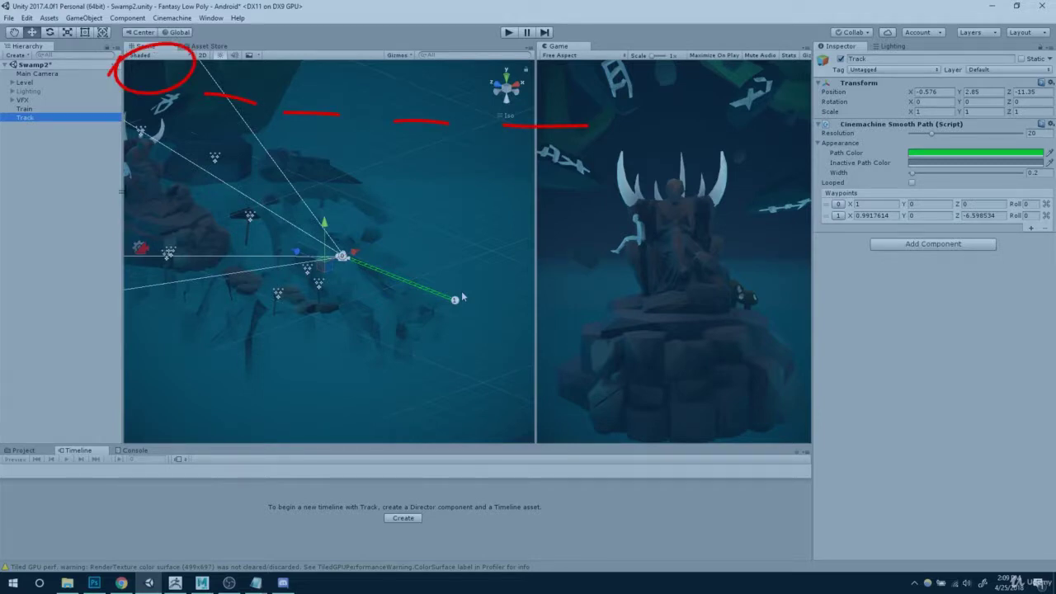
mouse_move(140, 151)
left_mouse_down()
mouse_move(99, 241)
mouse_move(192, 260)
left_mouse_up()
left_click_drag(101, 210, 178, 207)
left_click_drag(225, 237, 214, 136)
mouse_move(227, 189)
left_mouse_down()
mouse_move(285, 141)
mouse_move(407, 137)
left_mouse_up()
left_click_drag(265, 199, 551, 150)
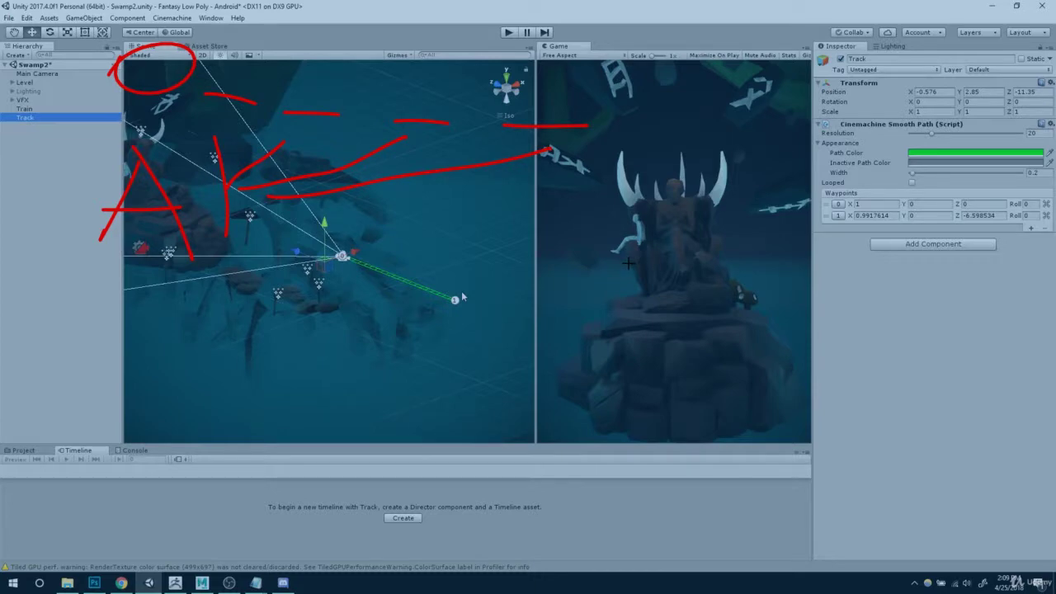
key("Escape")
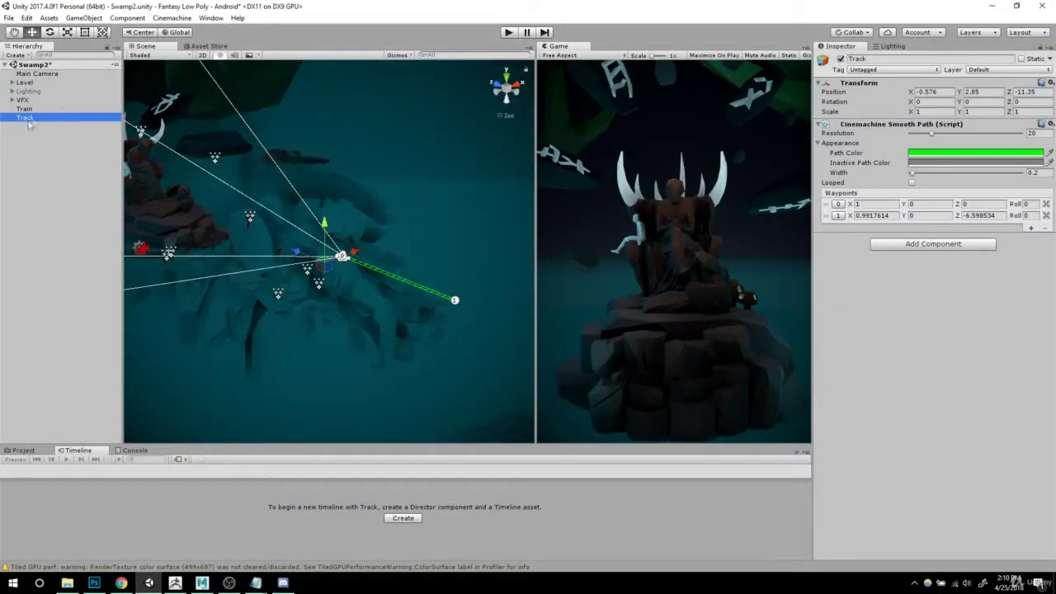
Step: Start creating a timeline for the Train camera and choose the Fantasy Low Poly/Animation/Cinemachine folder as its save location
left_click(24, 109)
left_click_drag(443, 233, 400, 291, "alt")
left_click(404, 518)
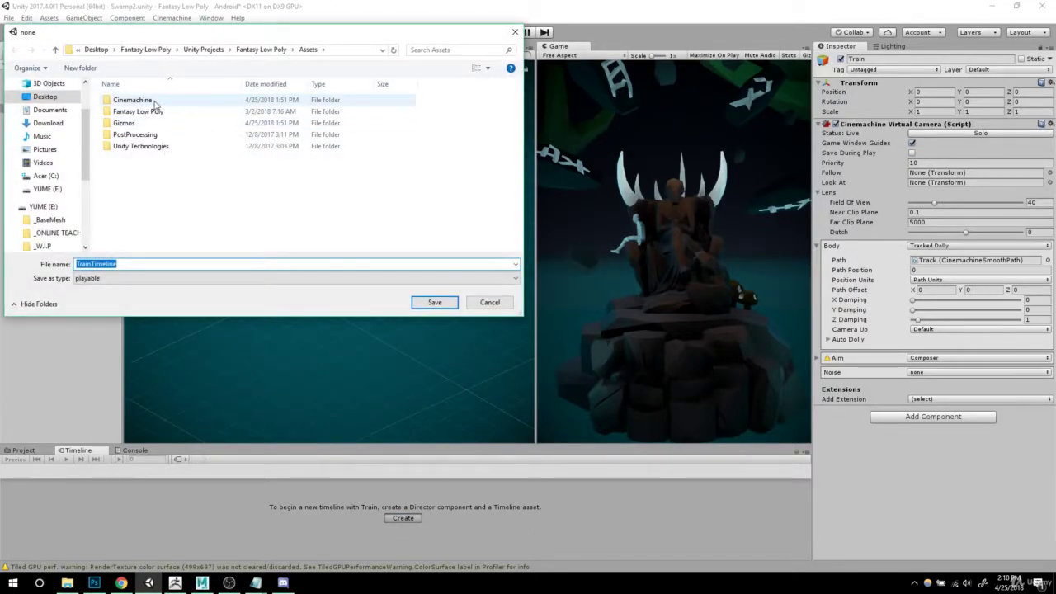
left_click(154, 100)
left_click_drag(223, 33, 285, 68)
double_click(207, 147)
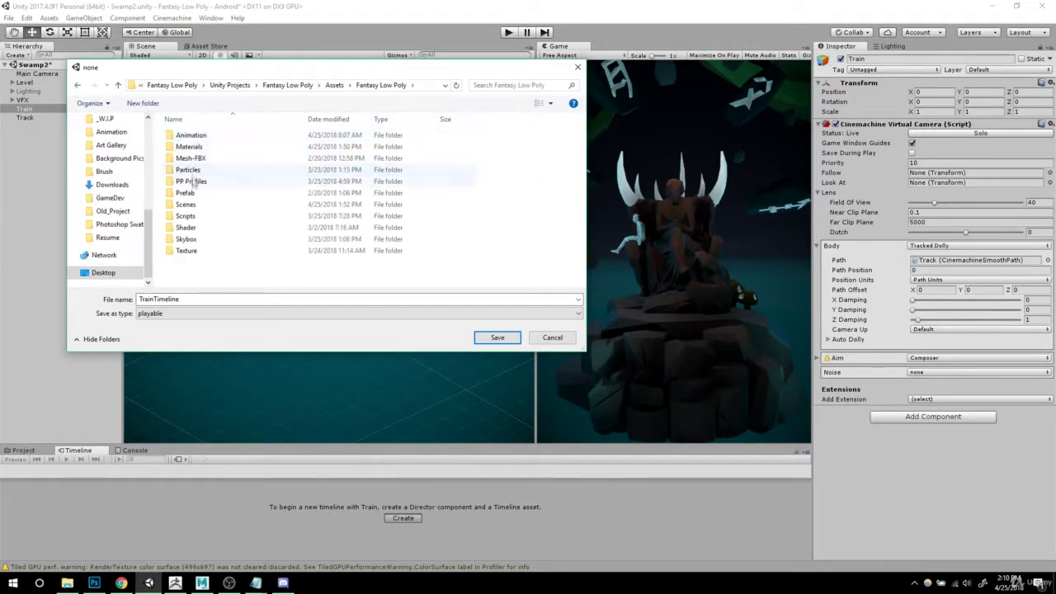
left_click(201, 137)
double_click(201, 137)
left_click(202, 147)
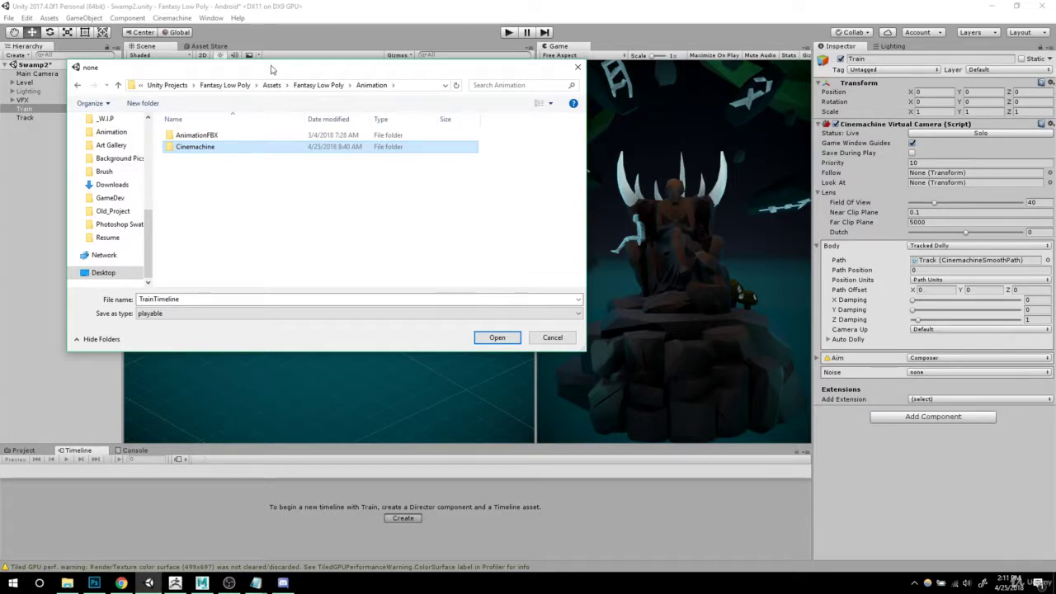
left_click_drag(271, 70, 346, 111)
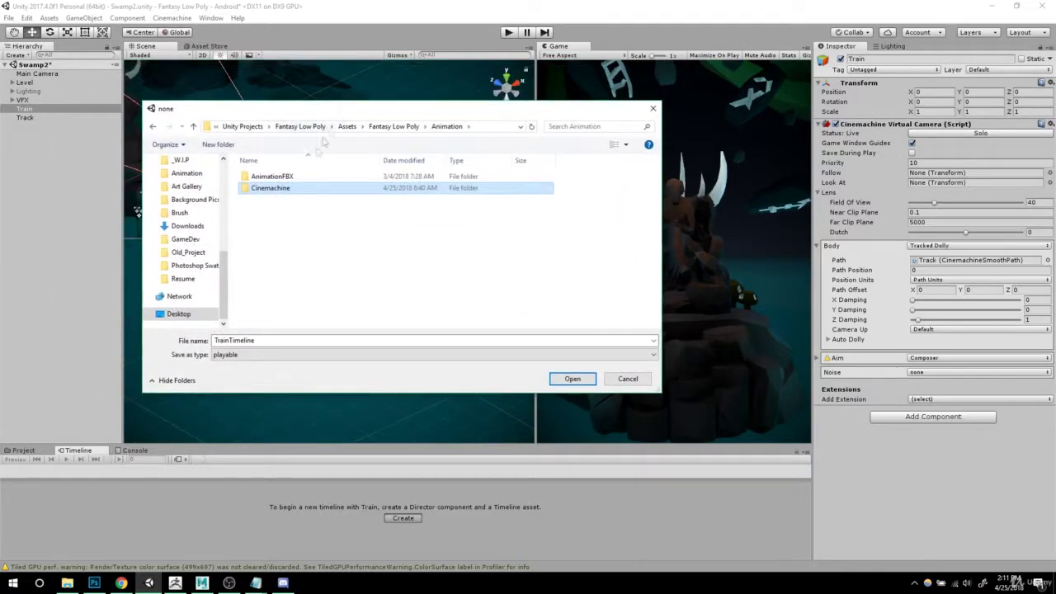
double_click(273, 188)
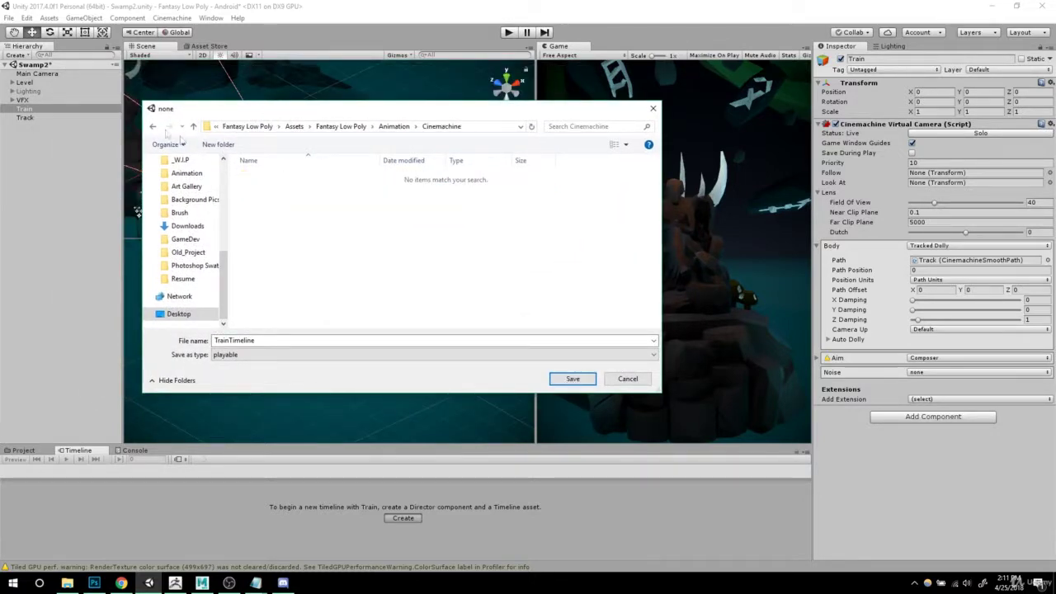
left_click(152, 126)
double_click(249, 185)
Step: Name the new timeline asset CameraAnimation and save it as a playable file
double_click(437, 339)
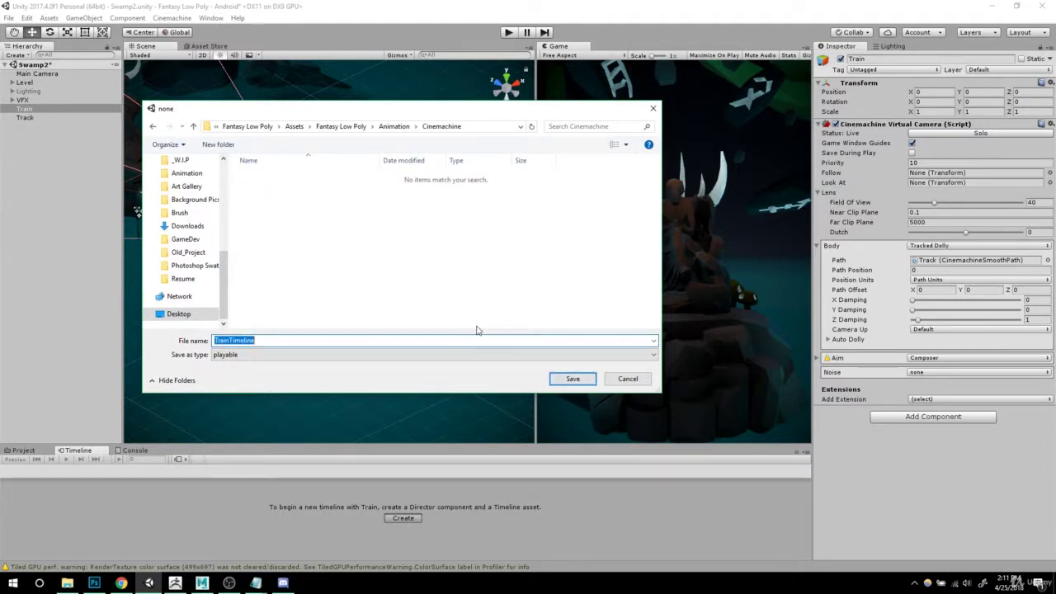
type("Camera")
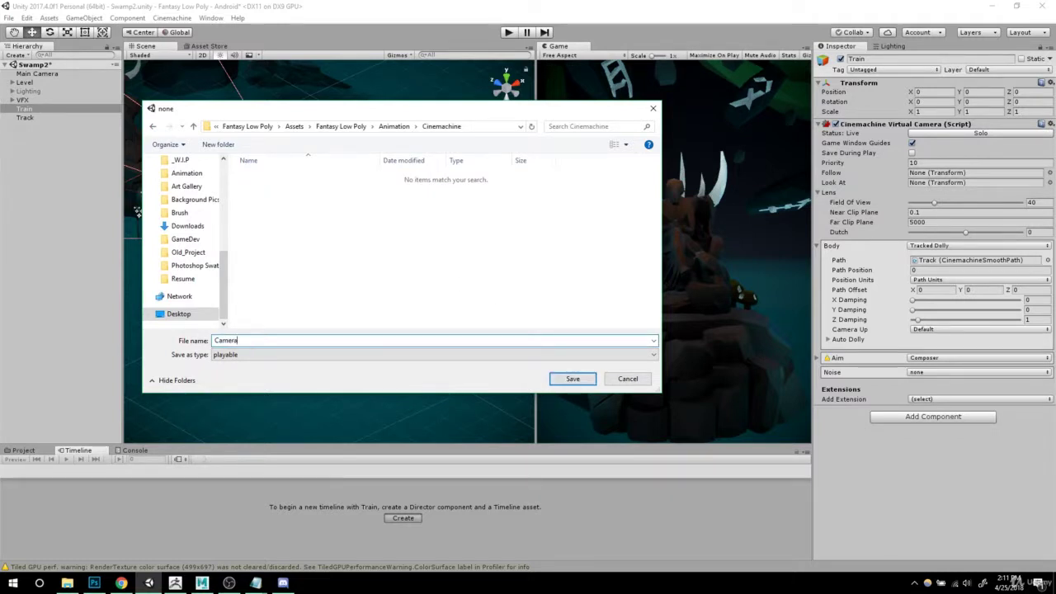
type("Animation")
key("Return")
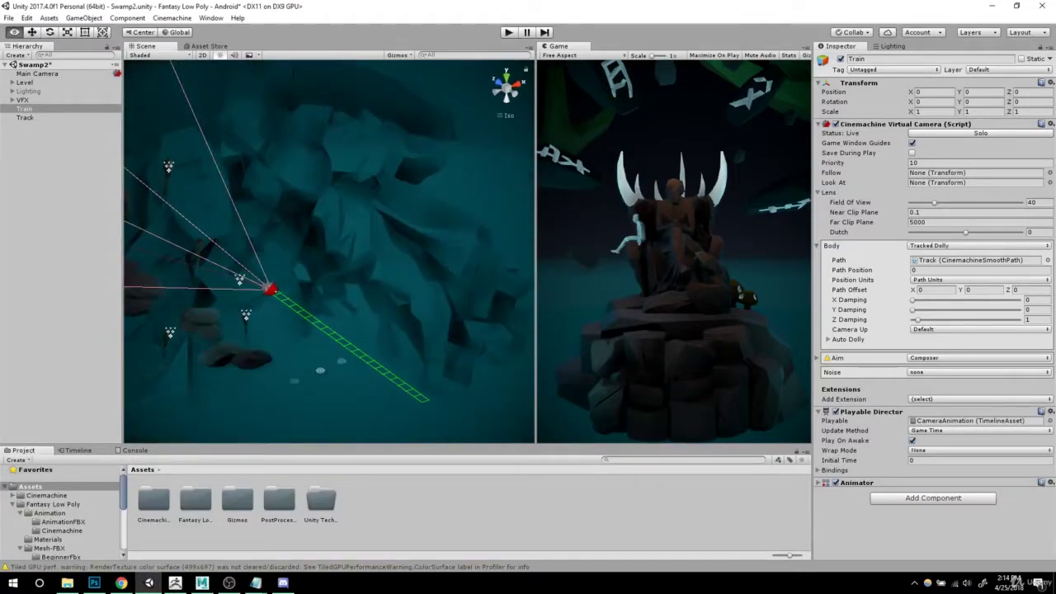
Step: Show the Train's CameraAnimation timeline and set the camera's Path Position to 0.2
left_click(75, 452)
left_click_drag(405, 249, 365, 313, "alt")
middle_click_drag(364, 313, 371, 302)
left_click(927, 271)
type("0.2")
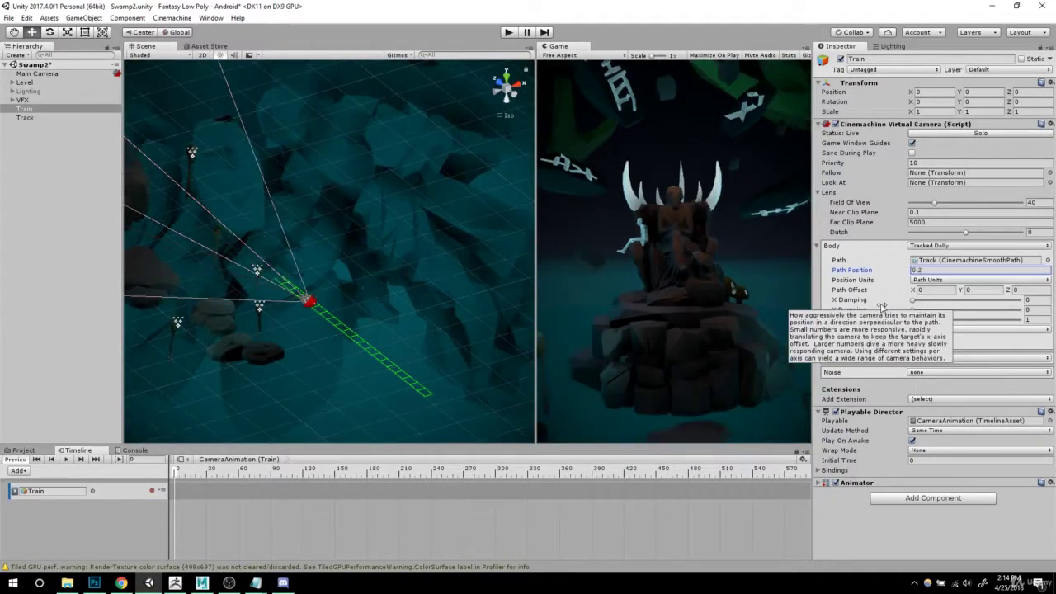
Step: Start recording on the Train's timeline track and key the camera's Path Position at 0 on frame 0
left_click_drag(375, 363, 429, 289, "alt")
right_click_drag(339, 287, 342, 287)
left_click_drag(351, 288, 394, 271, "alt")
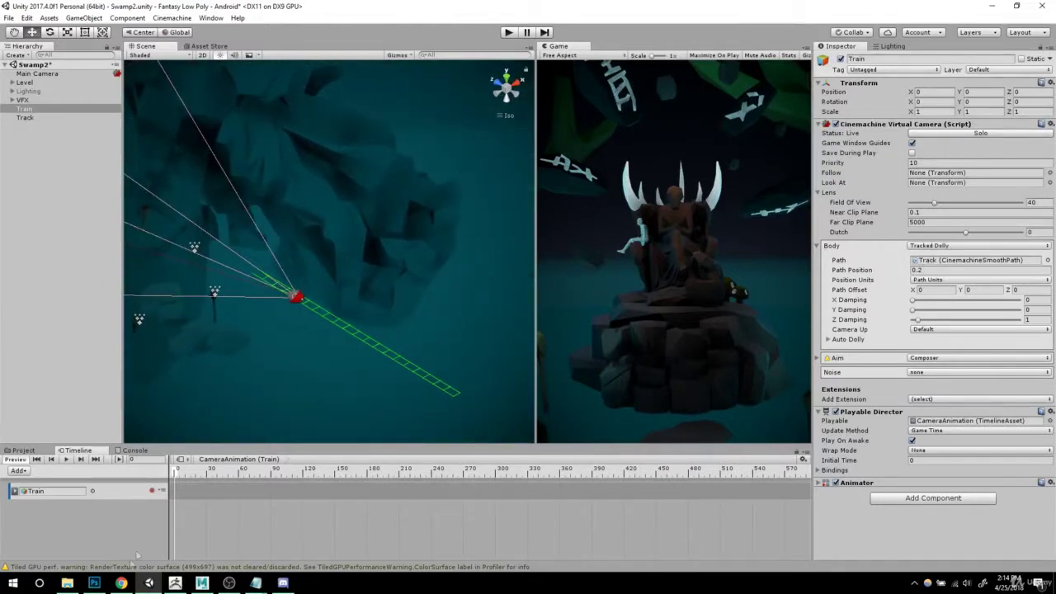
left_click(152, 491)
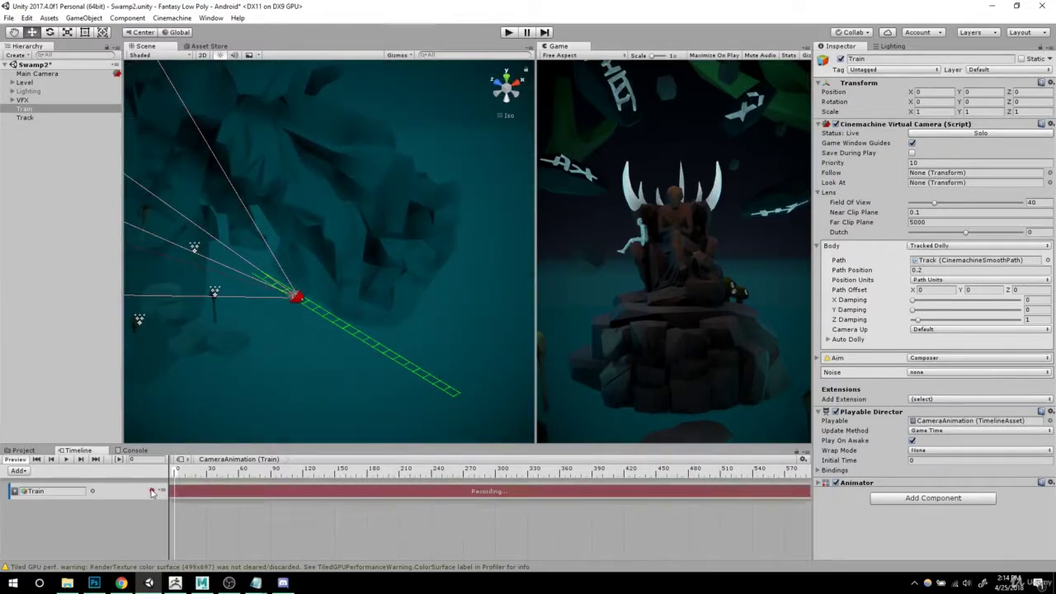
left_click(945, 271)
type("0")
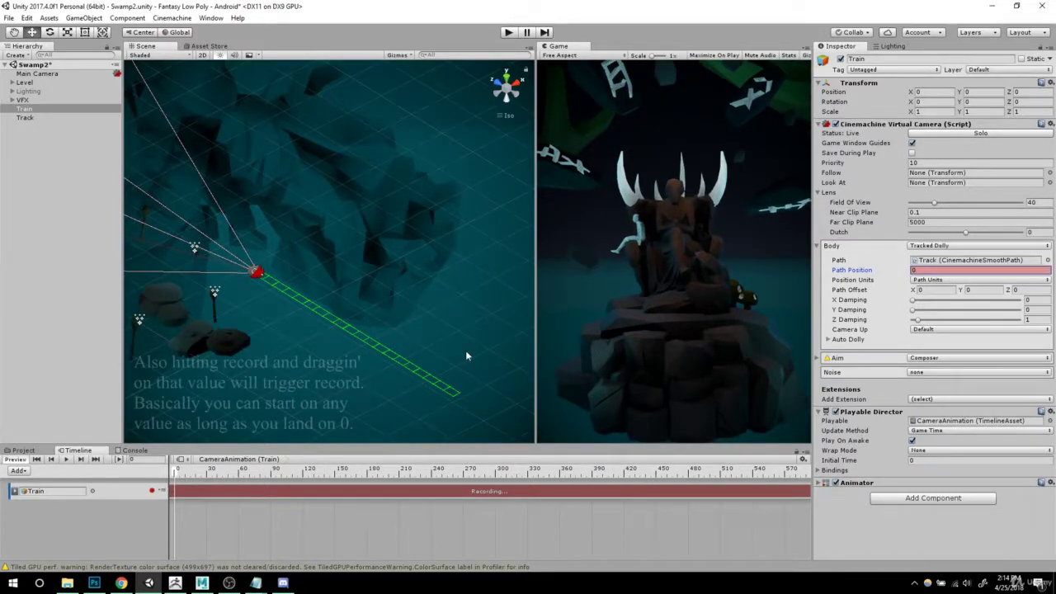
left_click(152, 490)
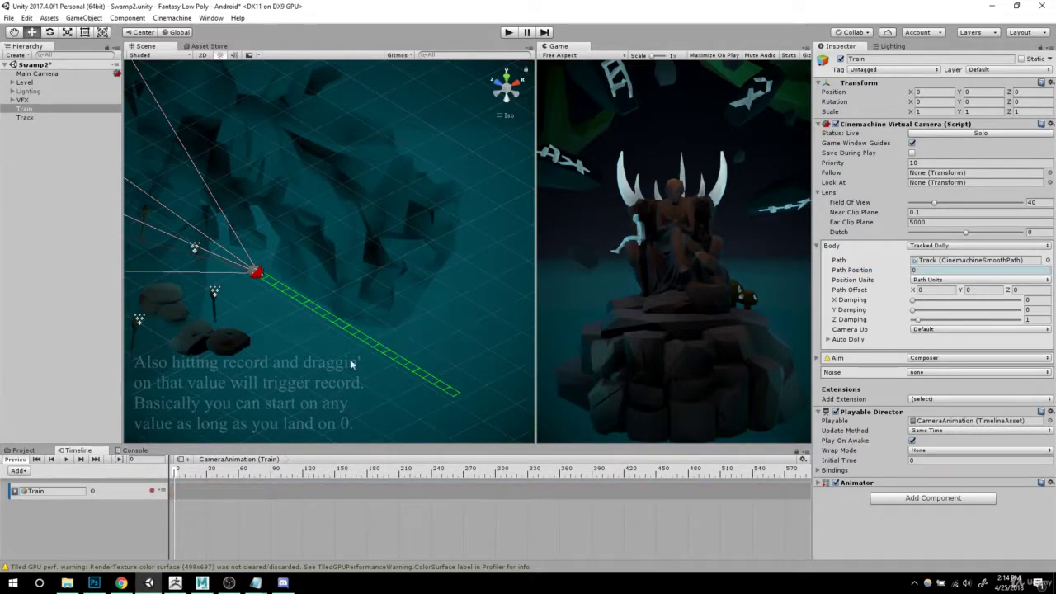
left_click(152, 491)
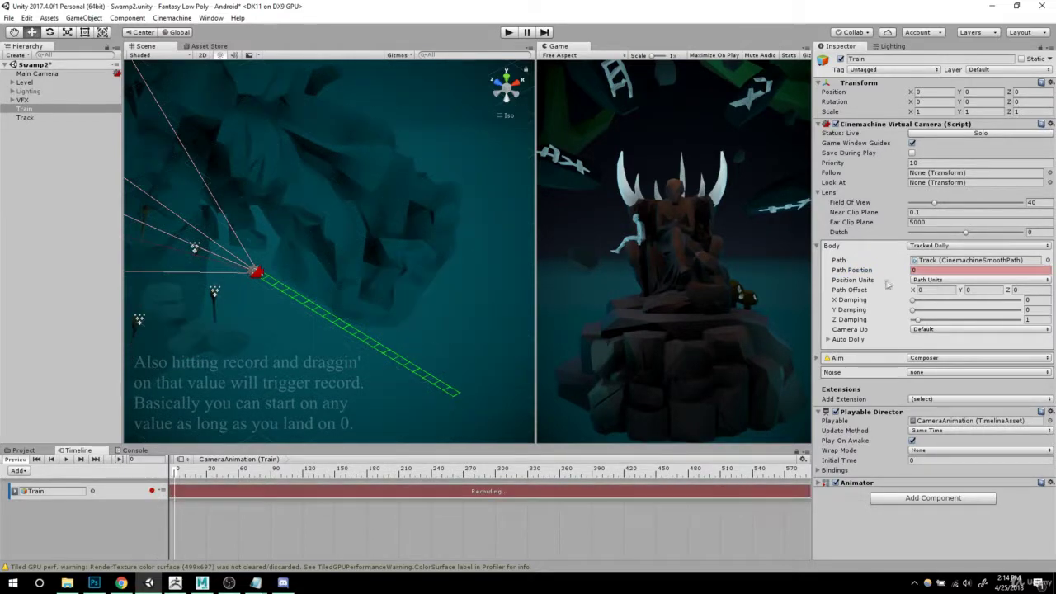
left_click(930, 271)
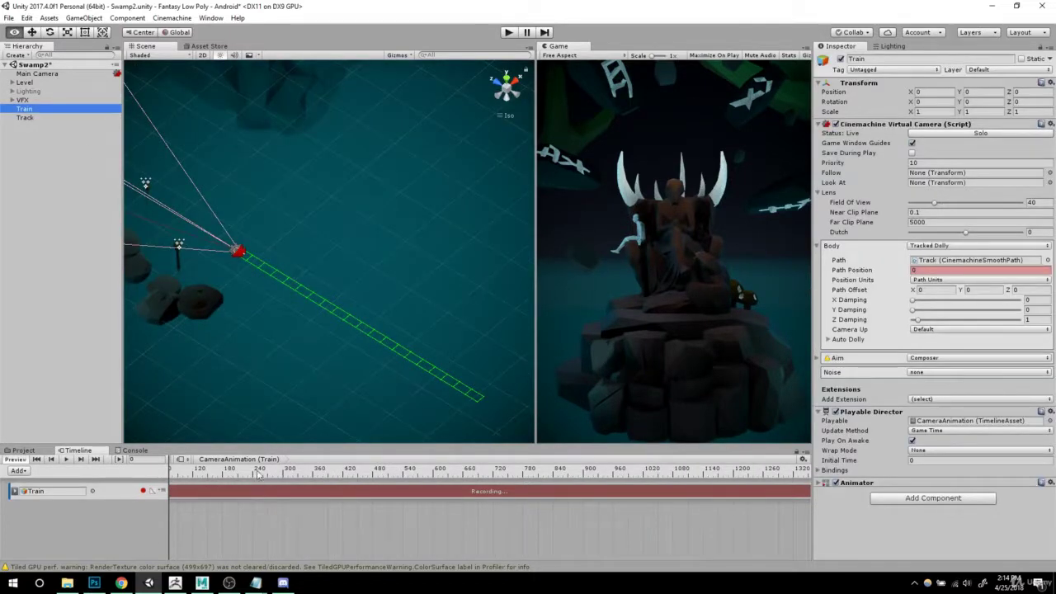
Step: Key the Train camera's Path Position at 1 on frame 300 of the timeline and stop recording
scroll(239, 474, "down", 5)
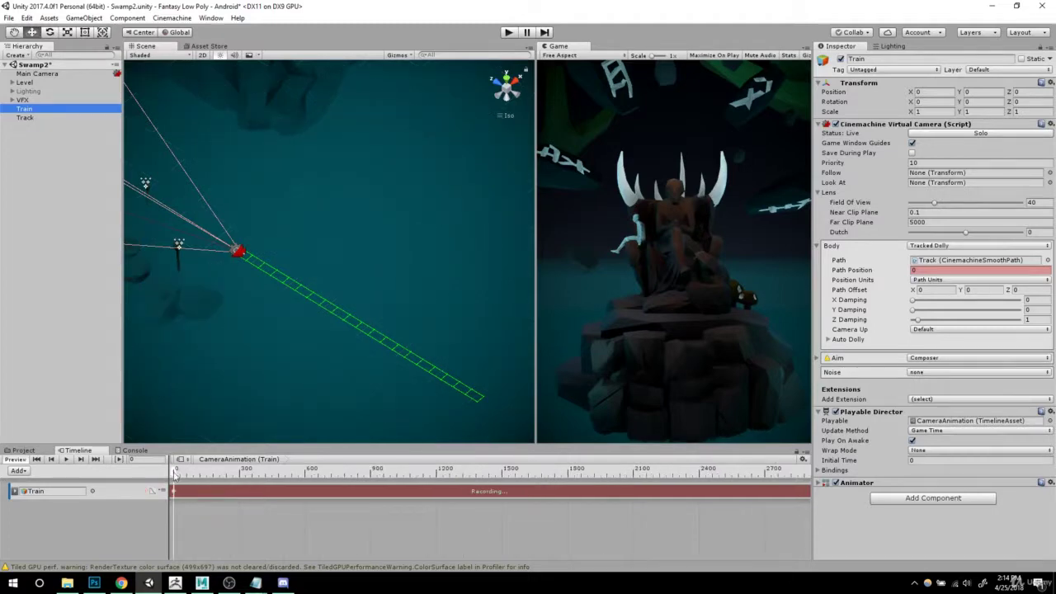
left_click_drag(175, 477, 240, 479)
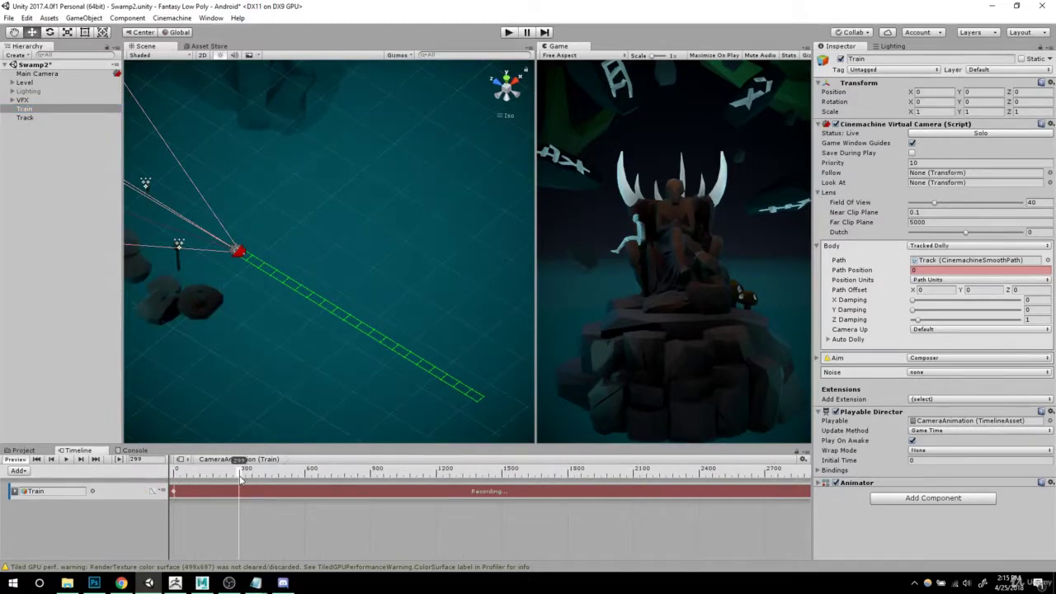
scroll(235, 482, "up", 3)
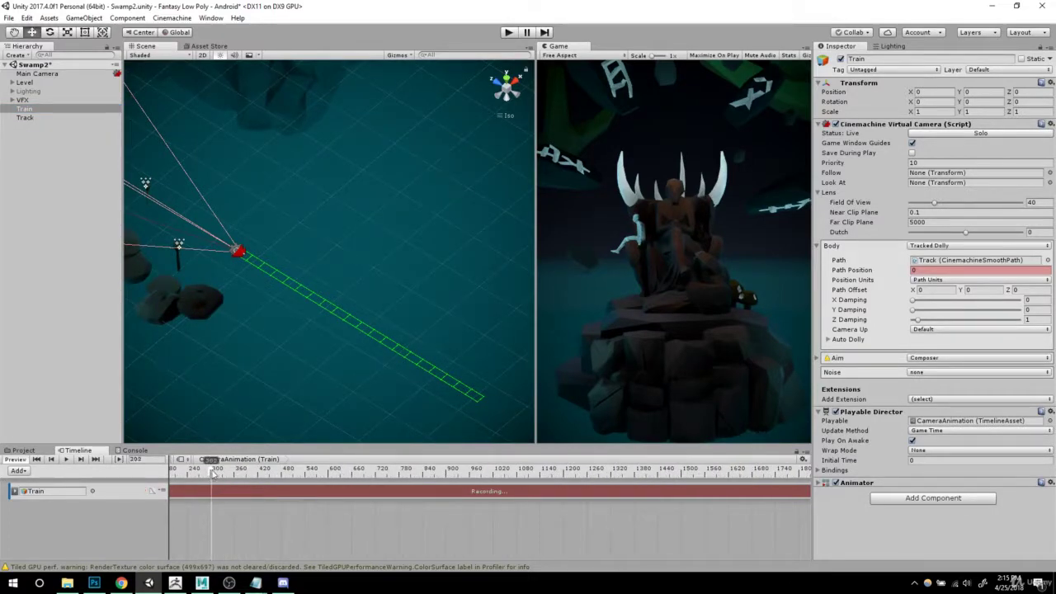
left_click_drag(214, 473, 211, 475)
right_click_drag(226, 527, 229, 529, "alt")
scroll(227, 522, "up", 1)
left_click(928, 270)
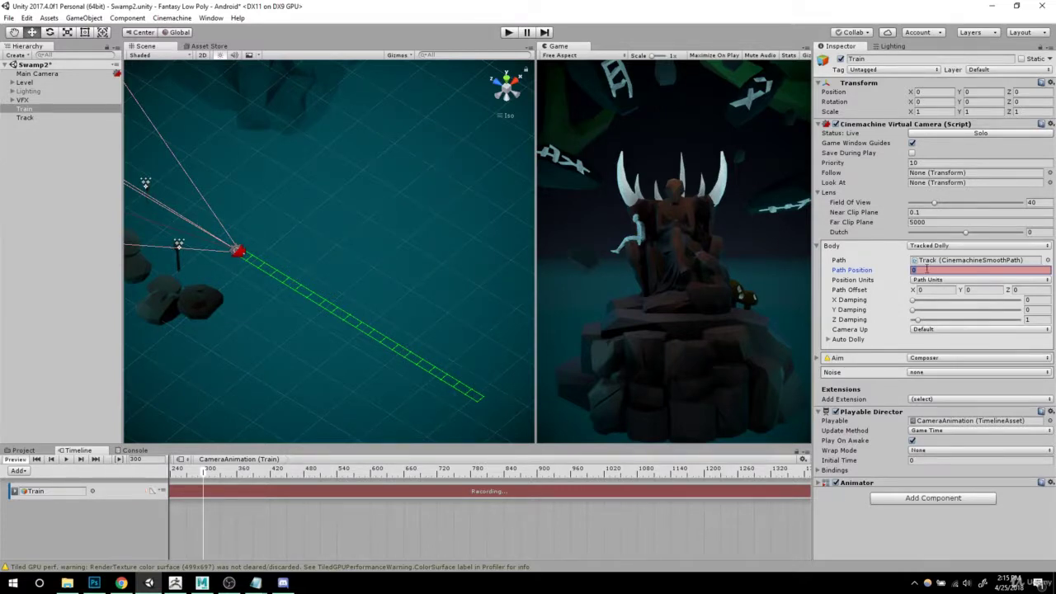
type("8")
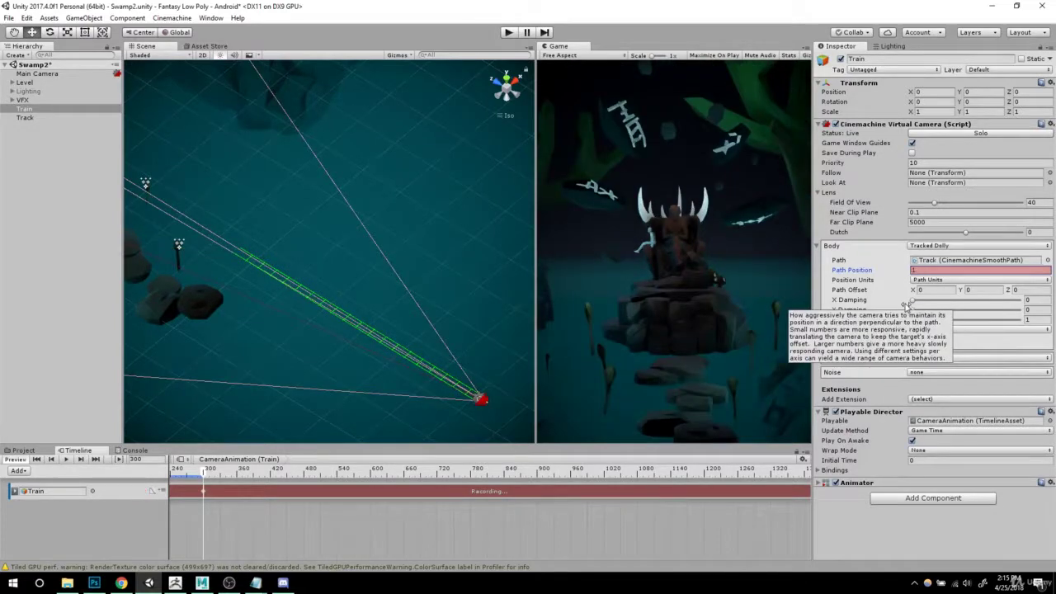
left_click_drag(399, 224, 323, 309, "alt")
left_click_drag(318, 346, 442, 269, "alt")
left_click(142, 491)
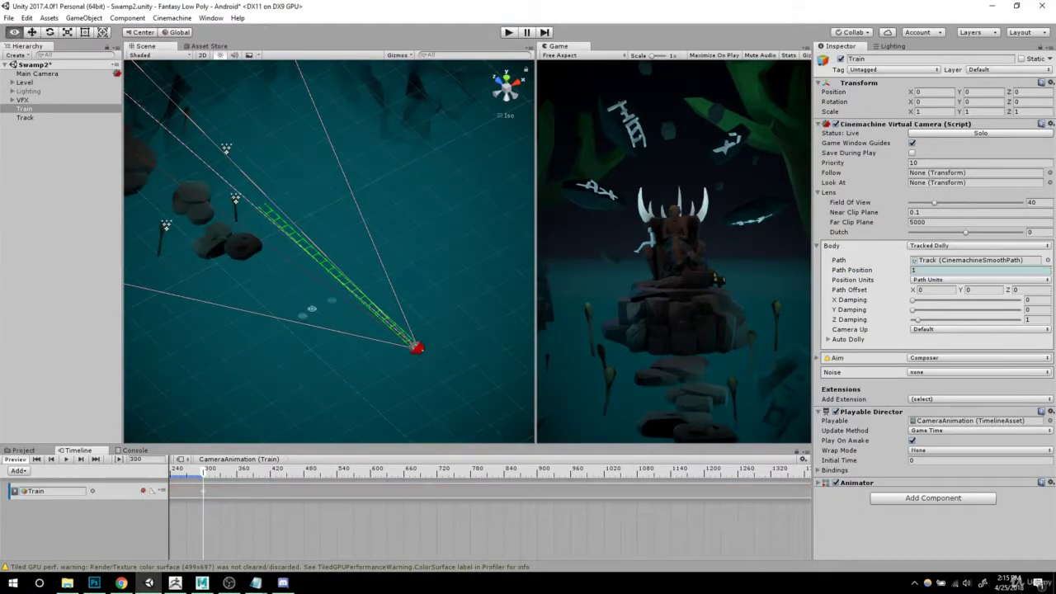
Step: Scrub the camera animation back to frame 0 and run the scene once to check the dolly move
left_click_drag(367, 293, 440, 243, "alt")
left_click_drag(230, 471, 35, 477)
right_click_drag(272, 496, 198, 485, "alt")
left_click_drag(231, 471, 127, 492)
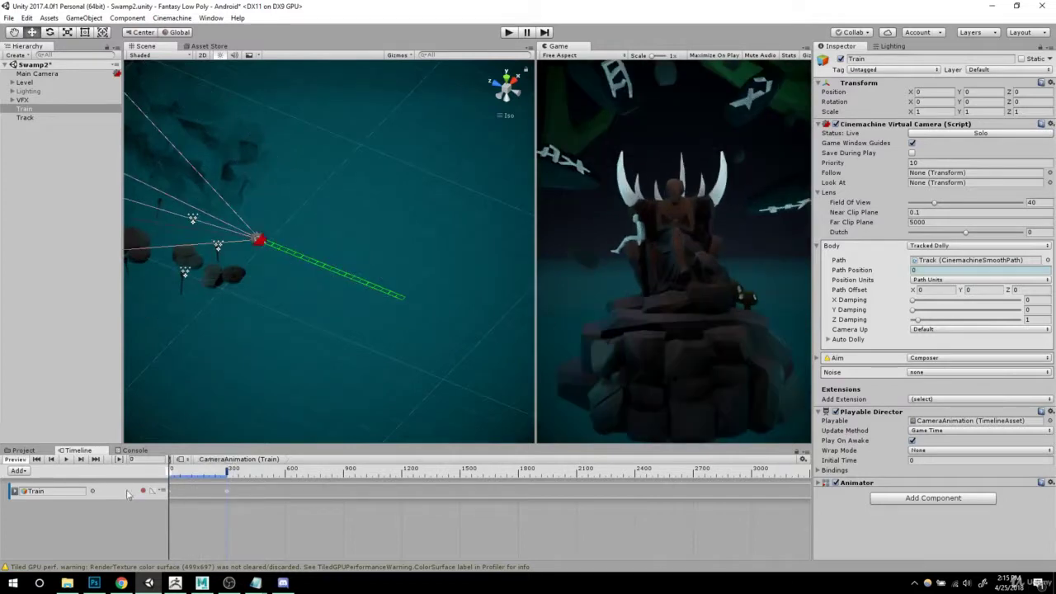
left_click(508, 33)
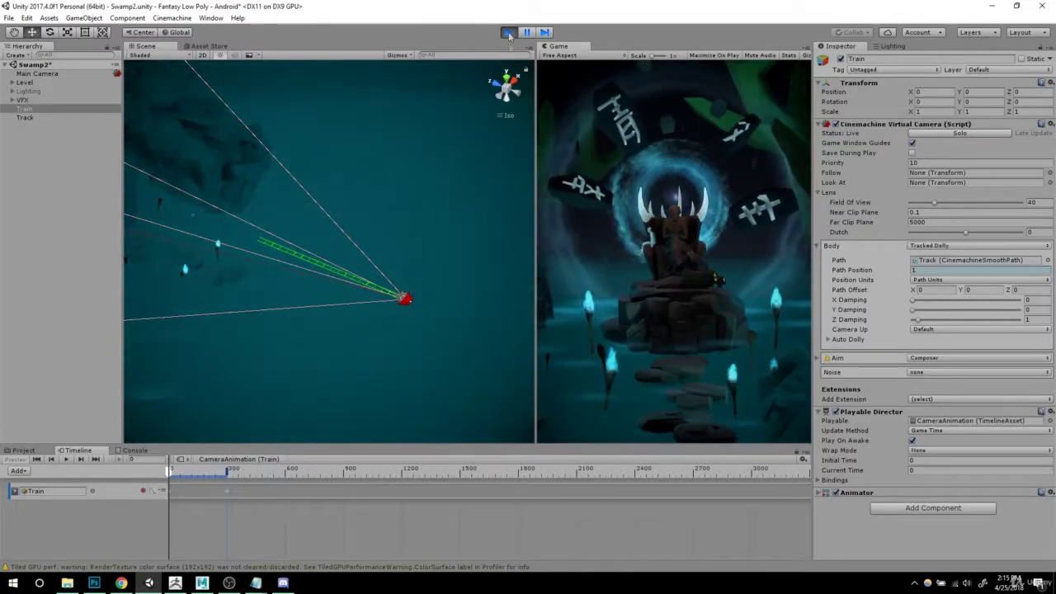
key("ctrl+p")
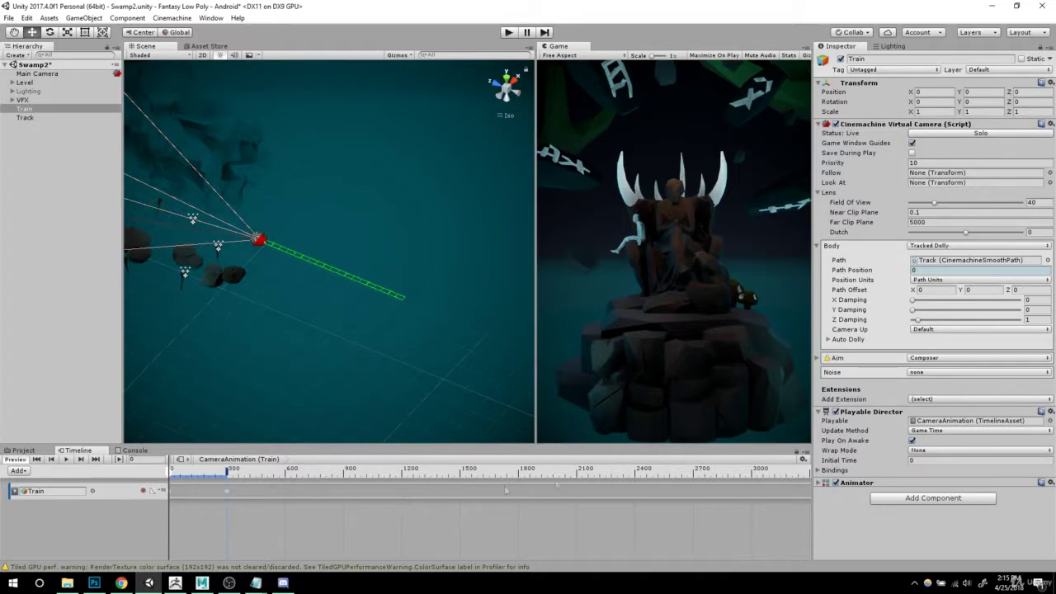
Step: Edit the Train track's recorded clip in the Animation window, moving its end keyframe to about 20 seconds, and close the window
left_click(227, 492)
right_click(226, 493)
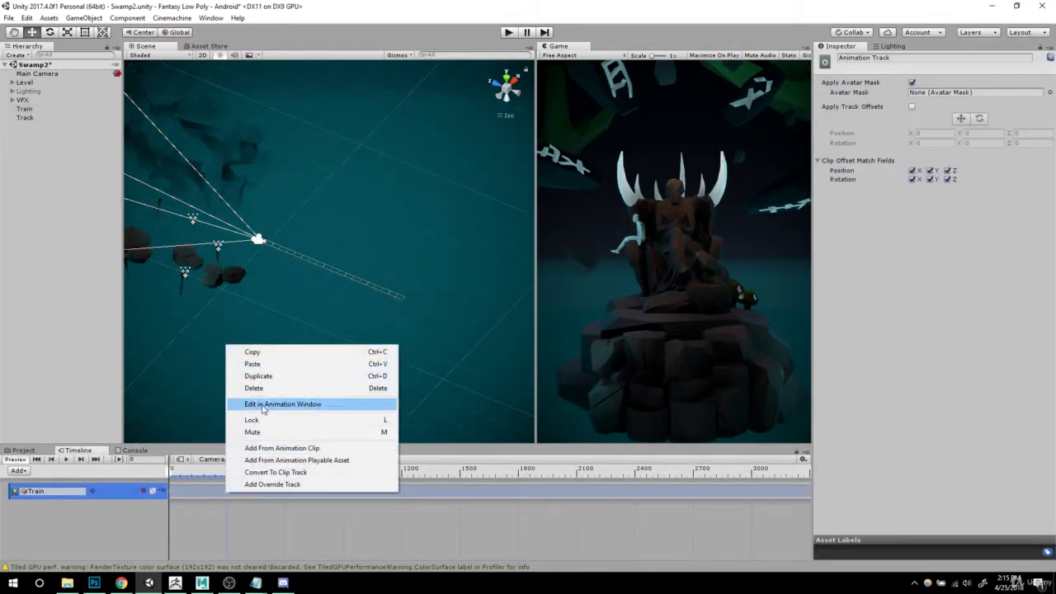
left_click(264, 405)
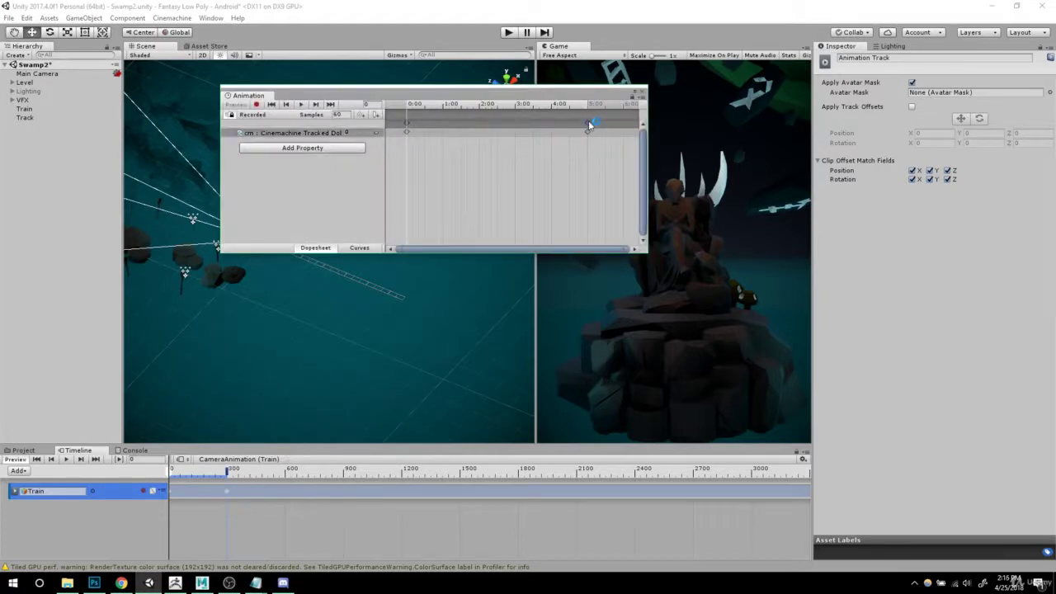
left_click_drag(599, 132, 595, 132)
right_click_drag(505, 192, 483, 198, "alt")
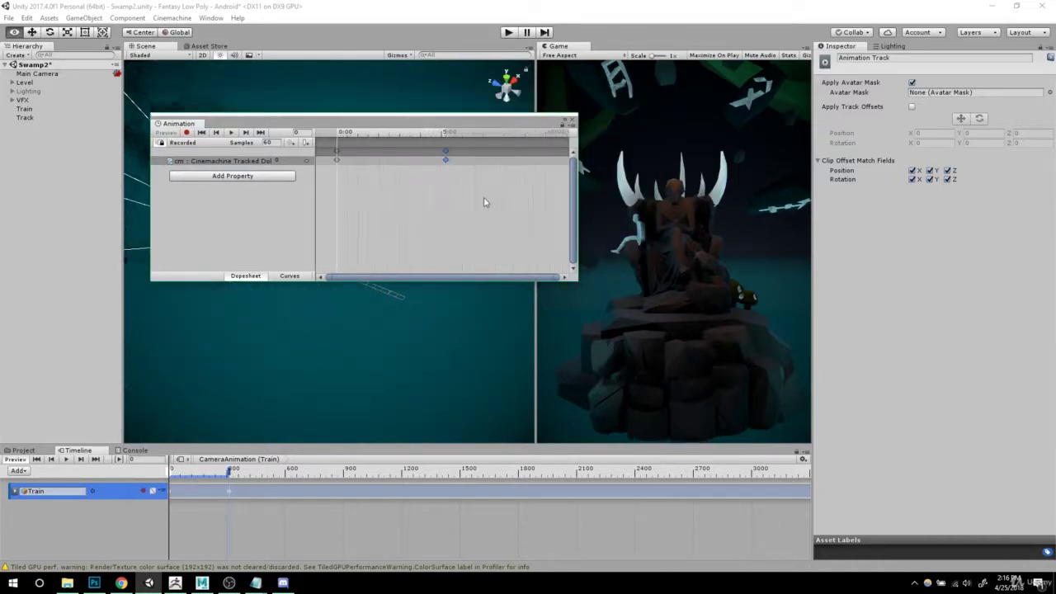
scroll(485, 203, "down", 1)
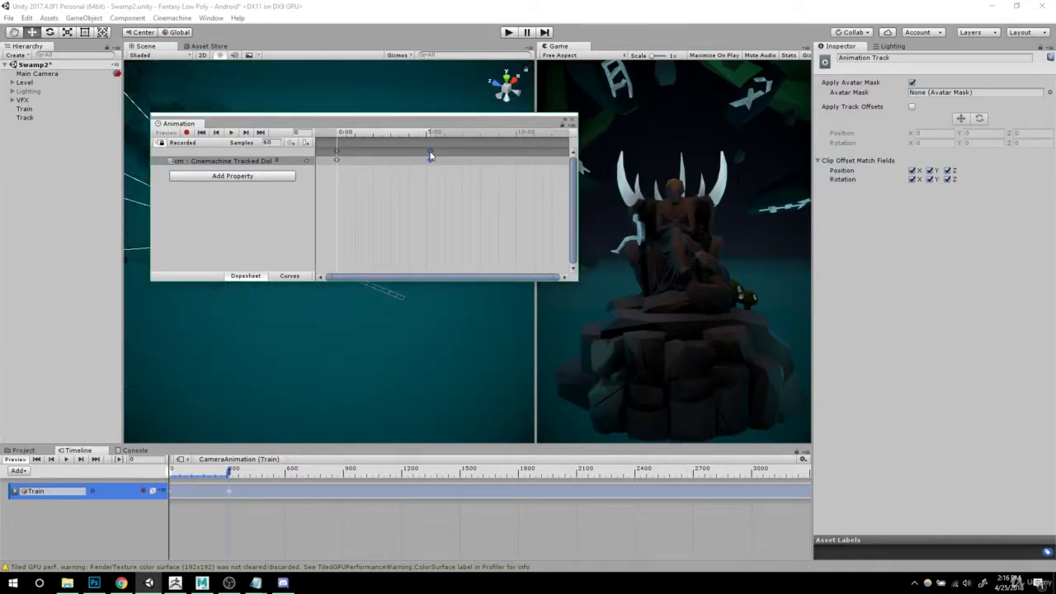
left_click_drag(430, 156, 522, 157)
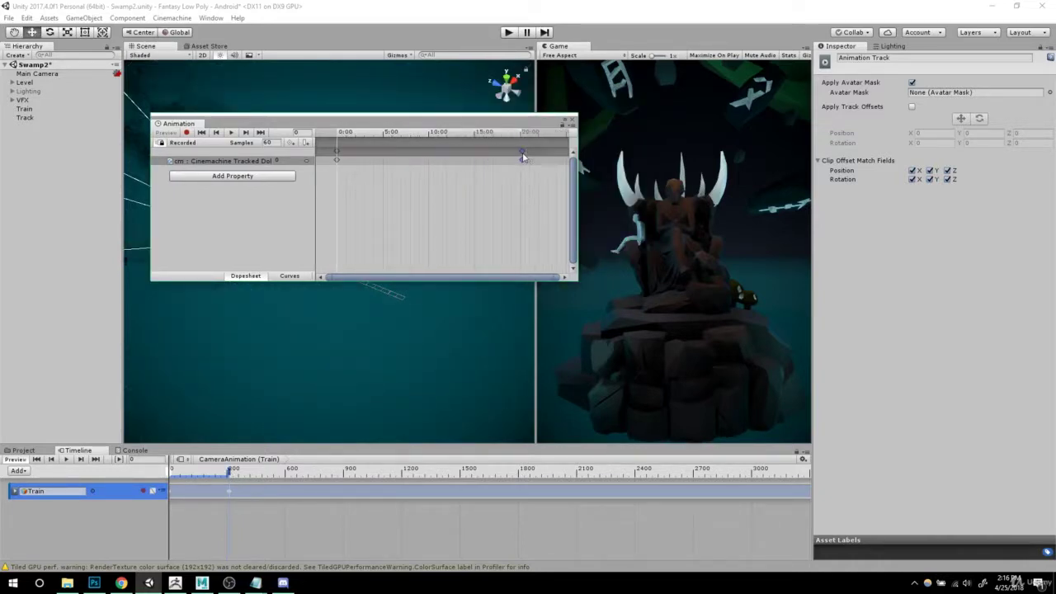
left_click(571, 122)
Step: Play the scene briefly to check the slowed camera move with the extended timeline in view, and stop it
scroll(276, 520, "down", 1)
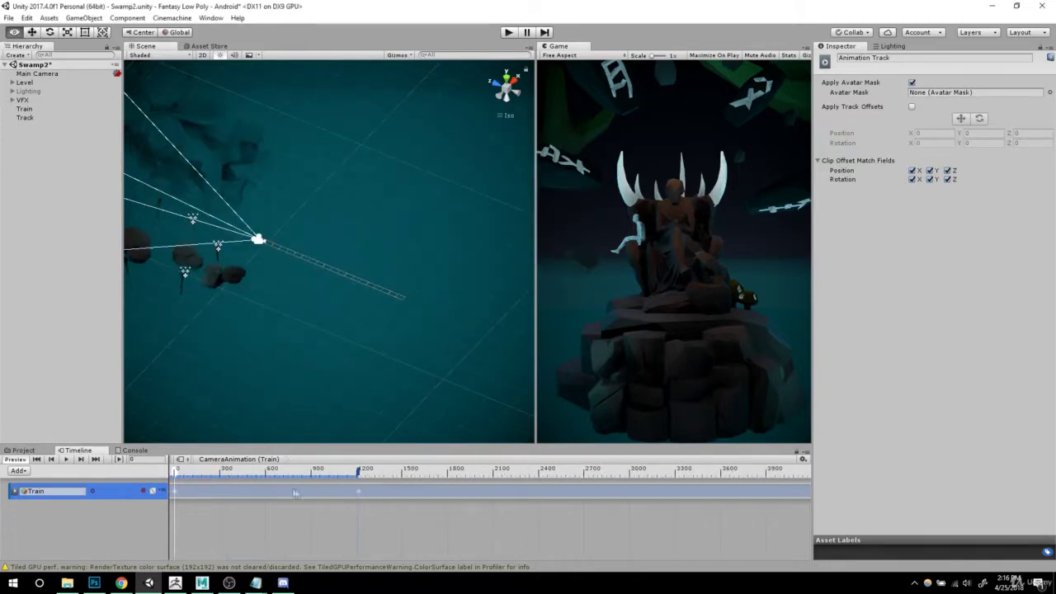
scroll(297, 493, "down", 1)
left_click(509, 33)
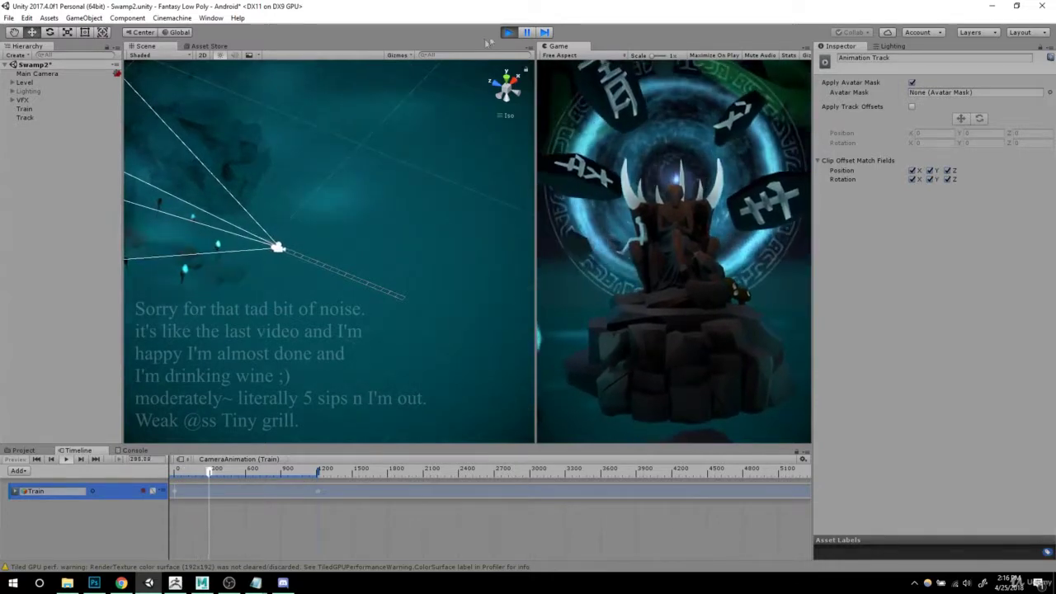
left_click(508, 33)
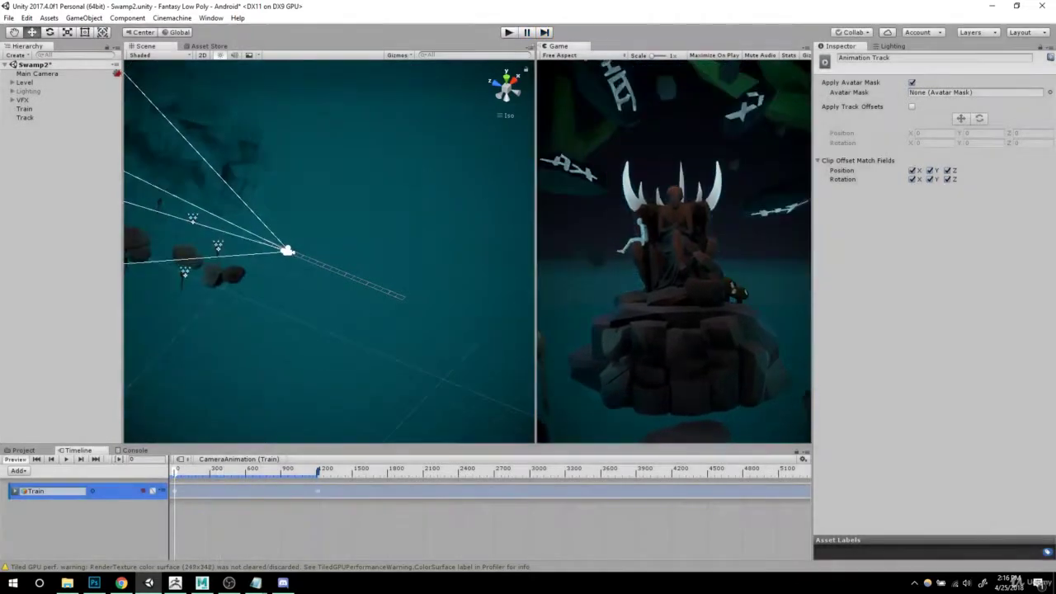
Step: Maximize the Game view and play the scene to watch the camera pull back from the statue
right_click(555, 47)
left_click(578, 80)
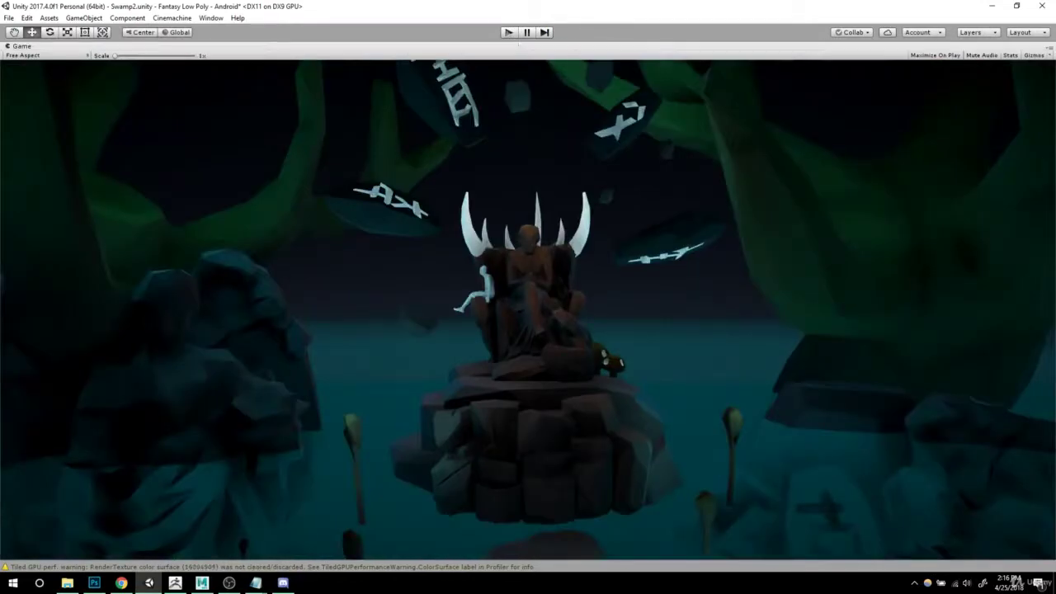
left_click(509, 33)
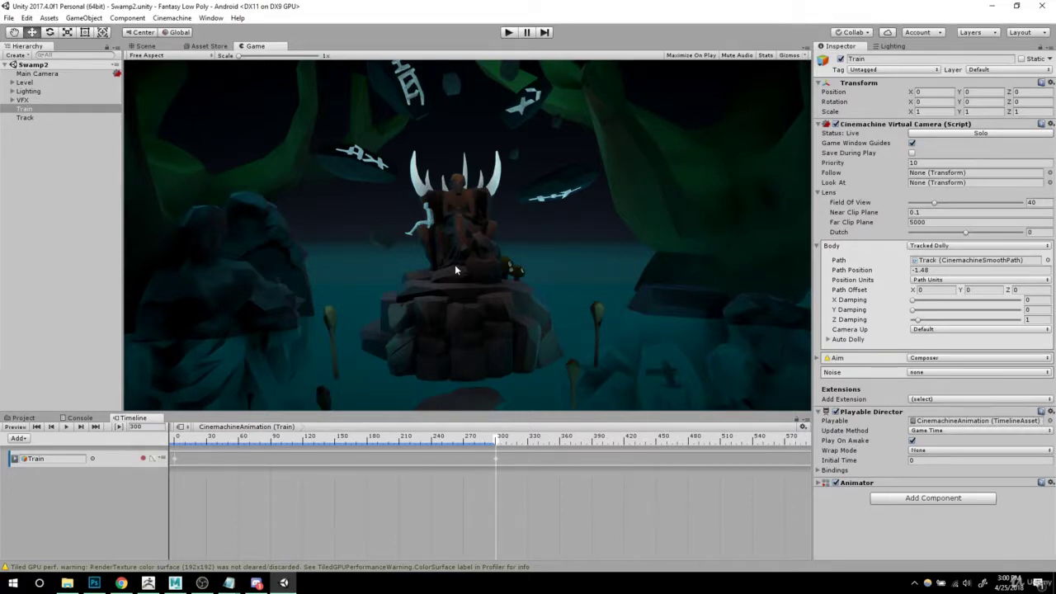
left_click(508, 32)
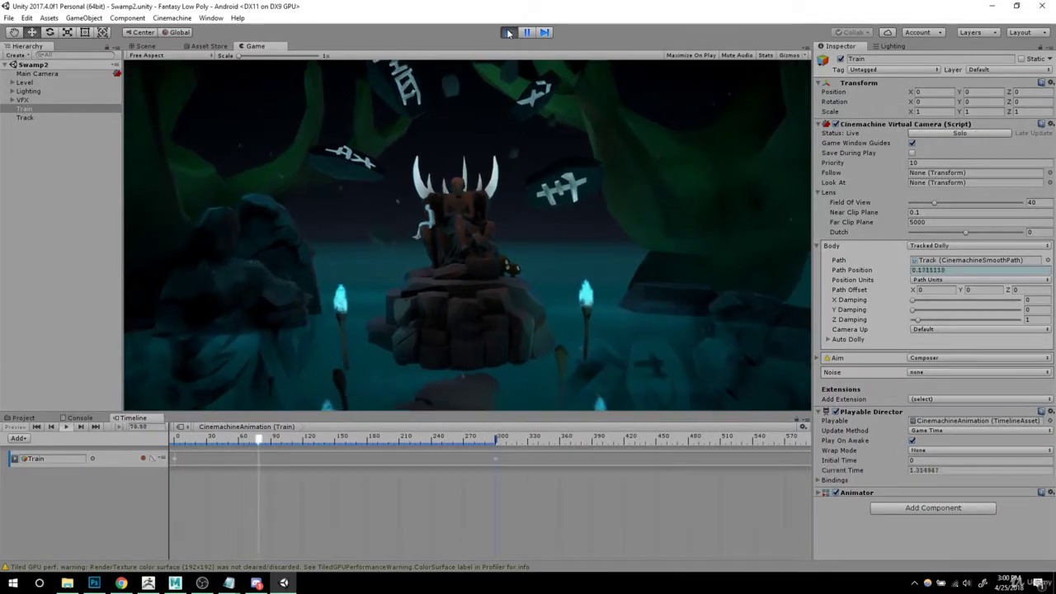
left_click(508, 32)
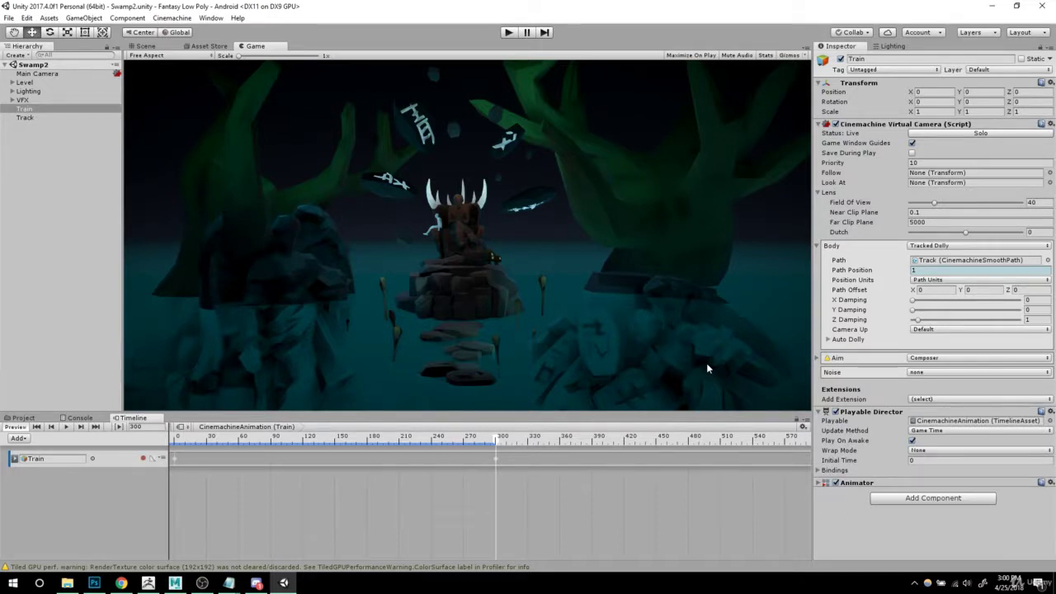
left_click(174, 465)
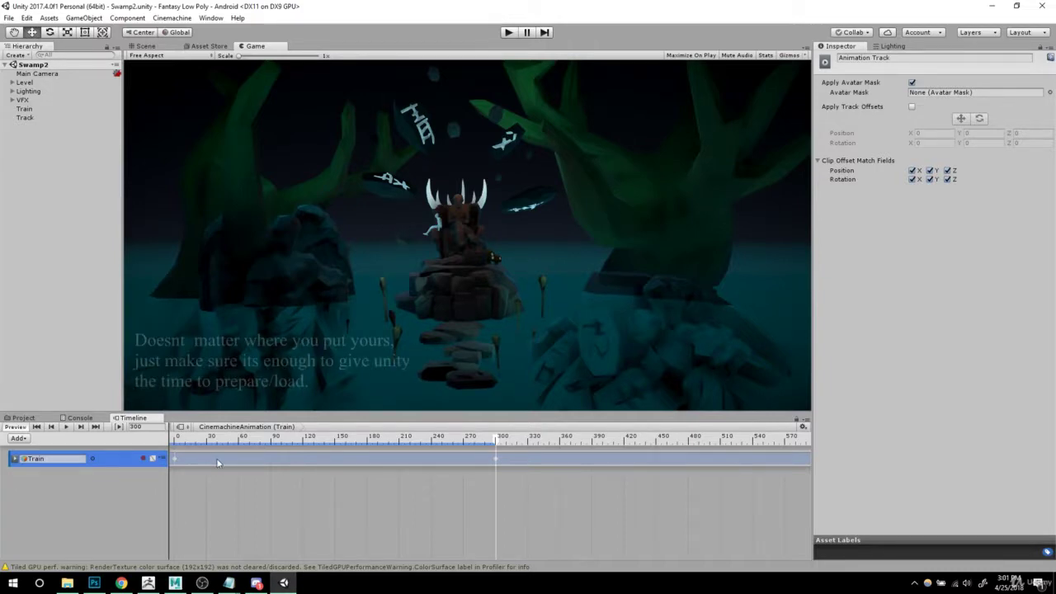
key("ctrl+2")
left_click_drag(200, 437, 158, 439)
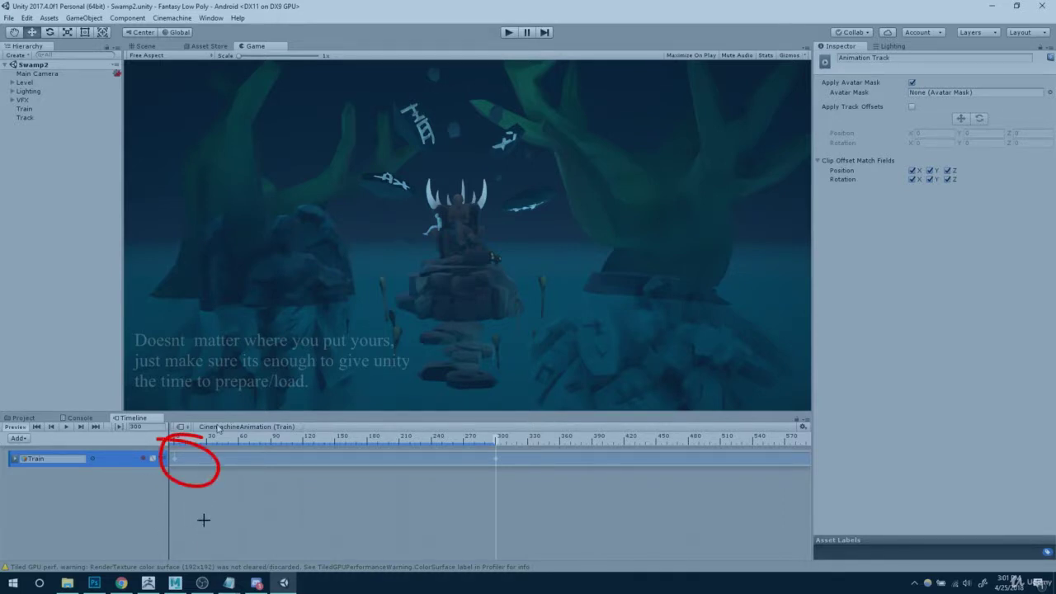
left_click_drag(213, 434, 216, 505)
mouse_move(216, 464)
left_mouse_down()
mouse_move(492, 443)
mouse_move(496, 506)
left_mouse_up()
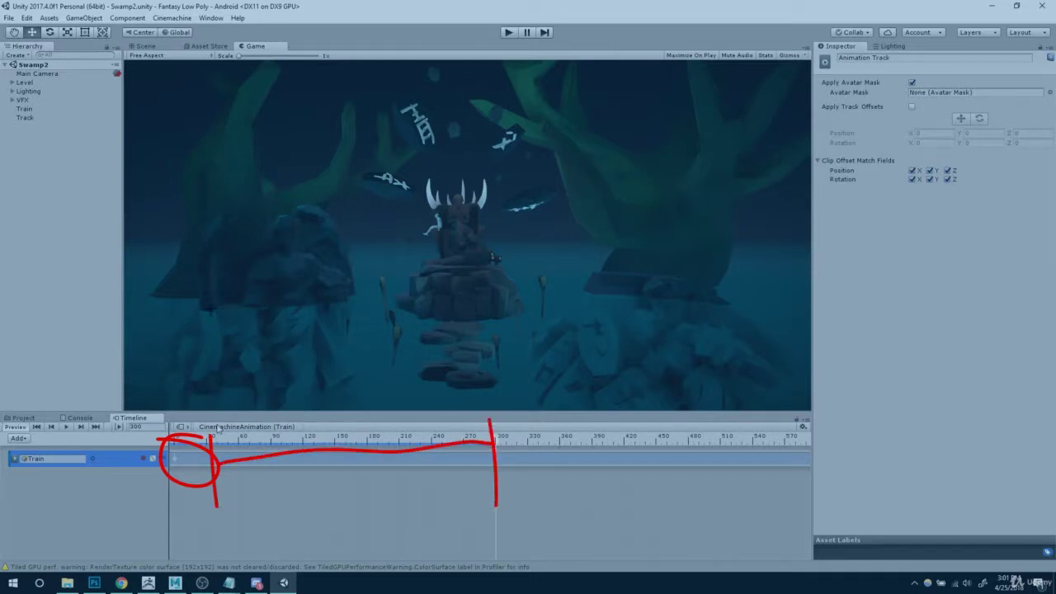
mouse_move(189, 375)
left_mouse_down()
mouse_move(242, 343)
mouse_move(263, 348)
left_mouse_up()
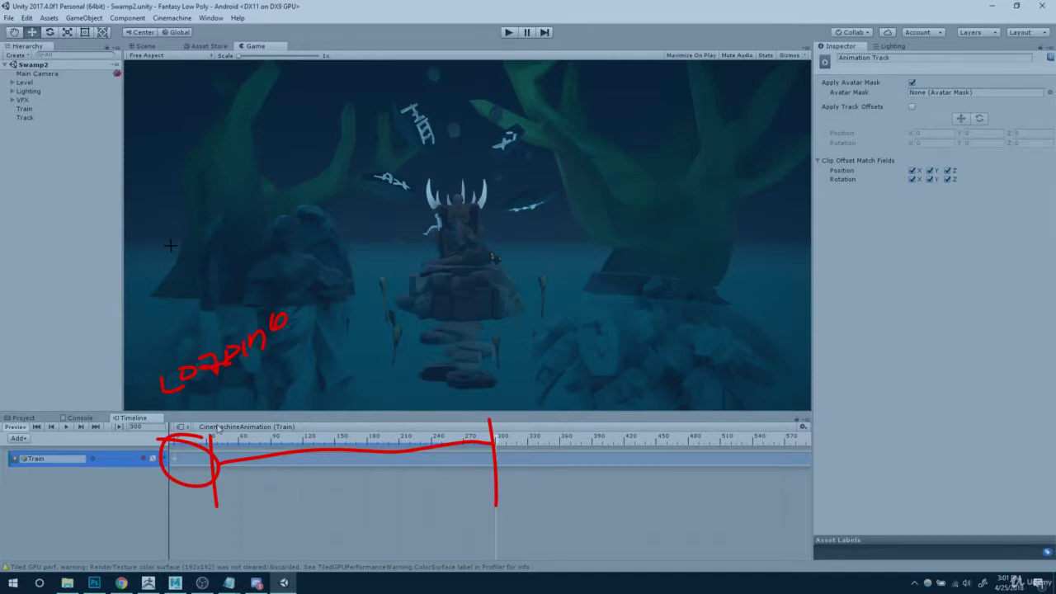
left_click_drag(232, 430, 470, 409)
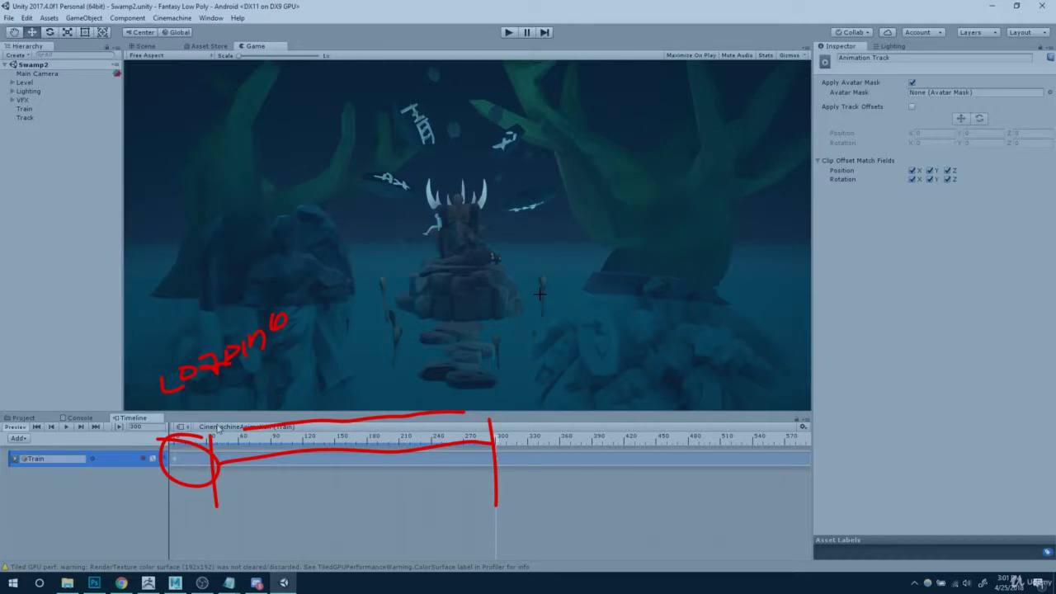
key("Escape")
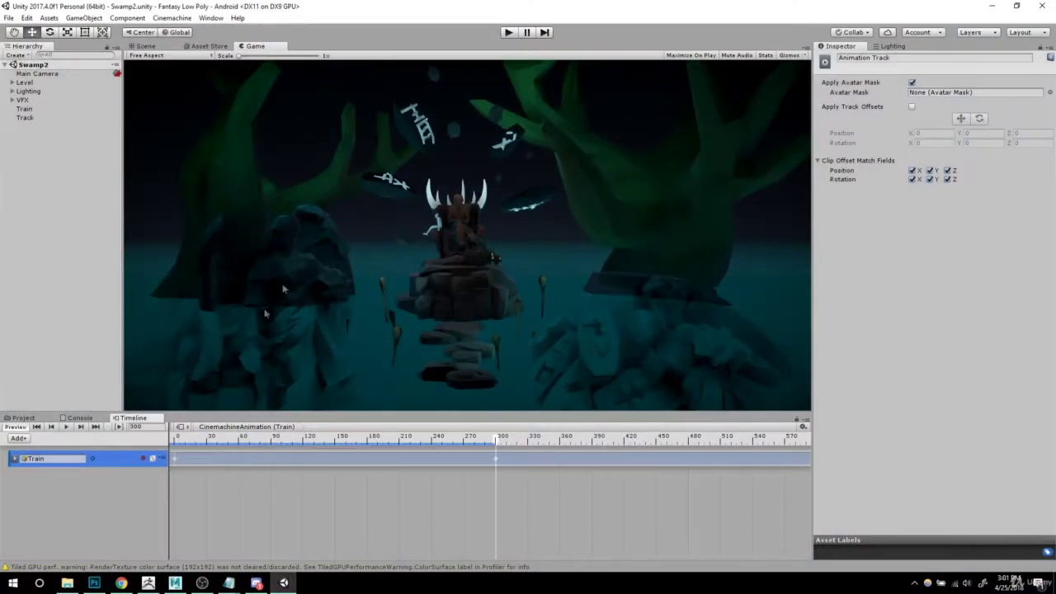
Step: Run the scene again to check how the CinemachineAnimation timeline starts and ends, and stop playback
left_click(507, 33)
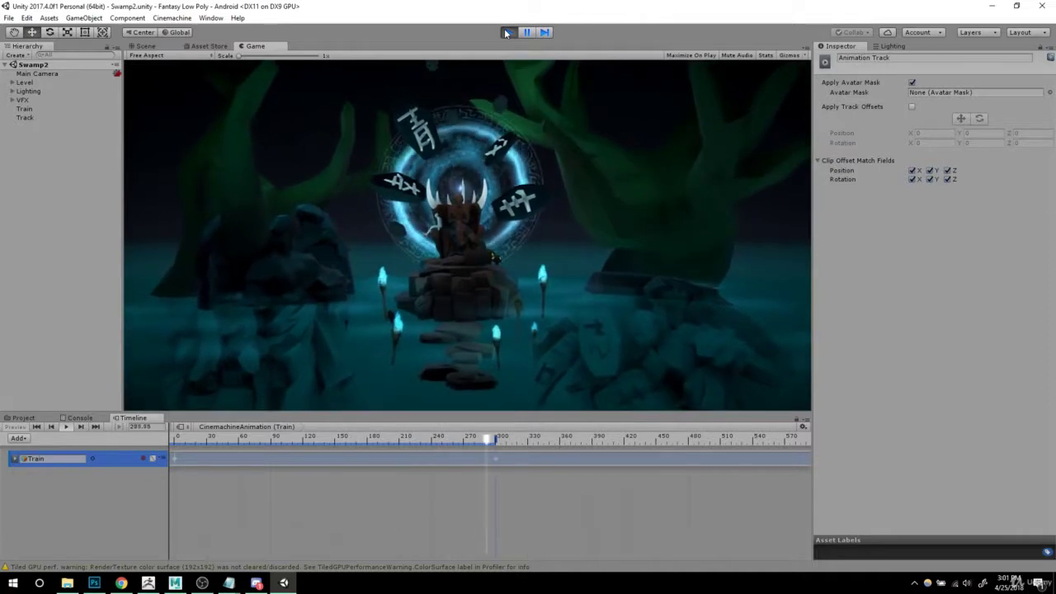
left_click(507, 32)
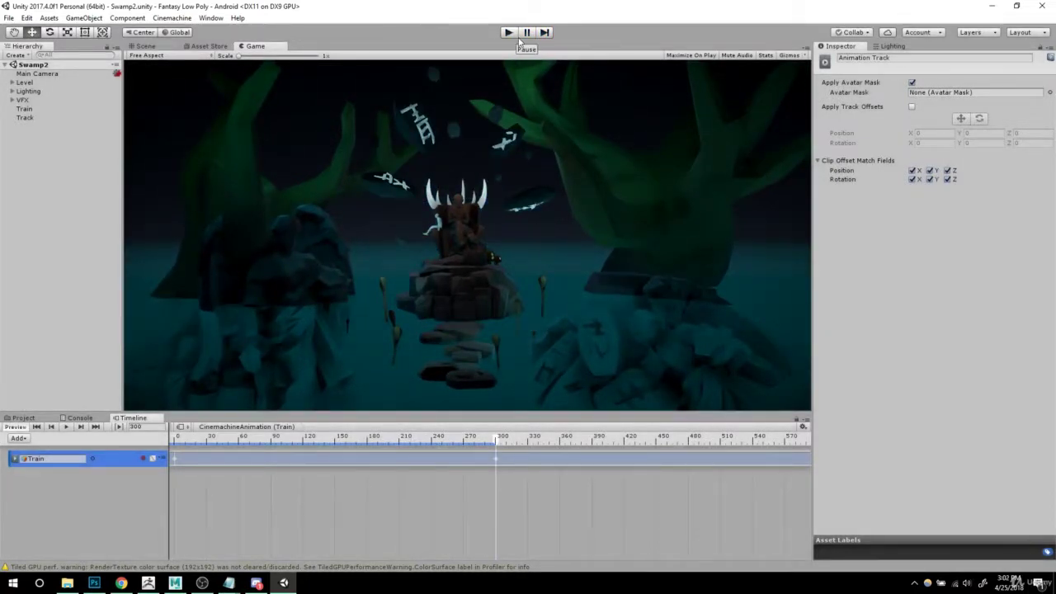
Step: Move the start keyframe of Train's recorded clip to 1:00 in the Animation window, and play the scene briefly to check the timing
right_click(174, 466)
left_click(217, 371)
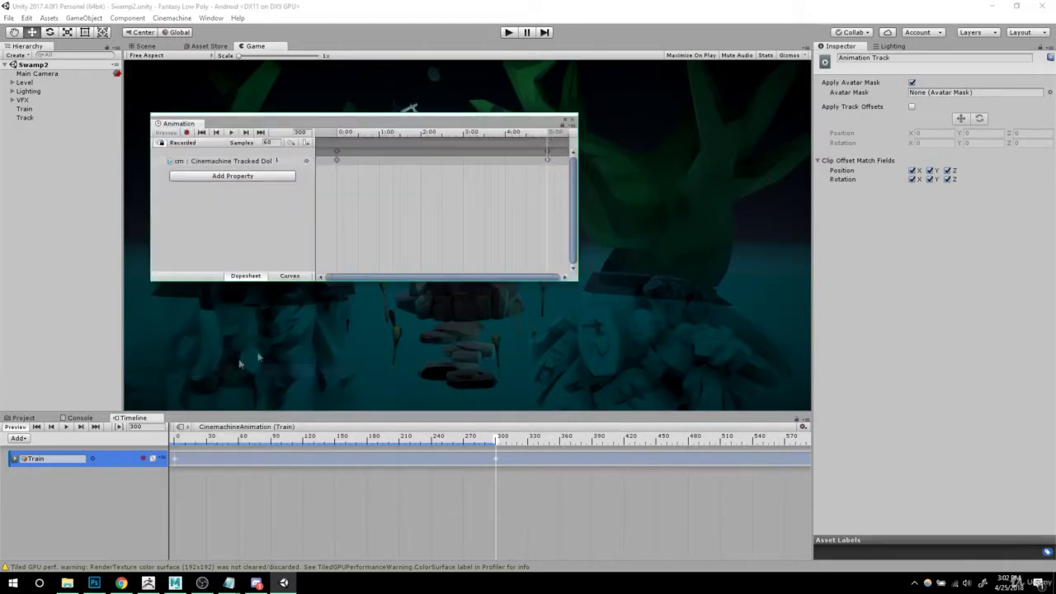
left_click_drag(336, 154, 381, 160)
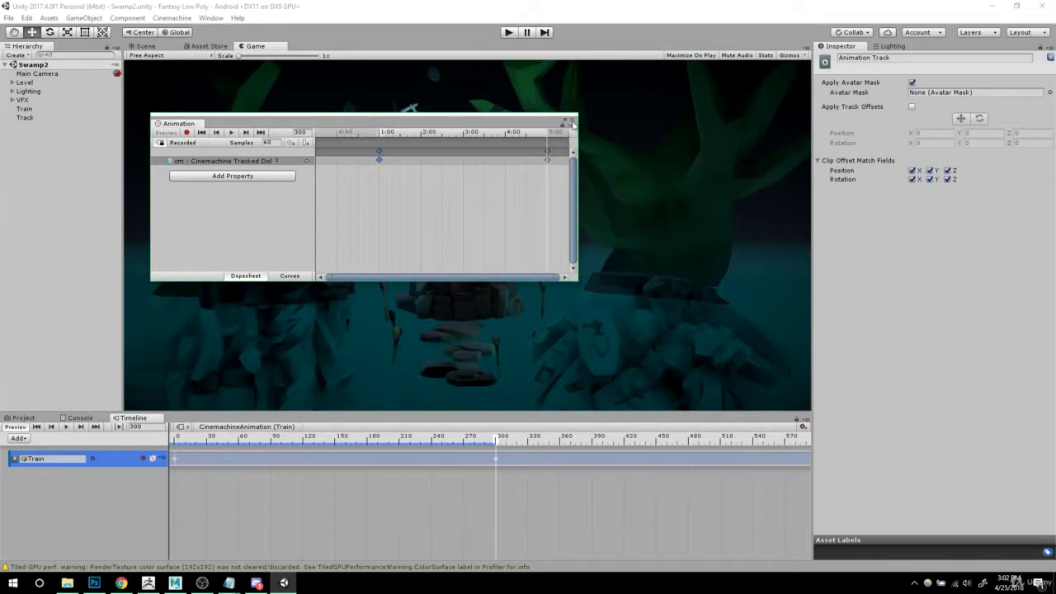
left_click(572, 122)
left_click(506, 33)
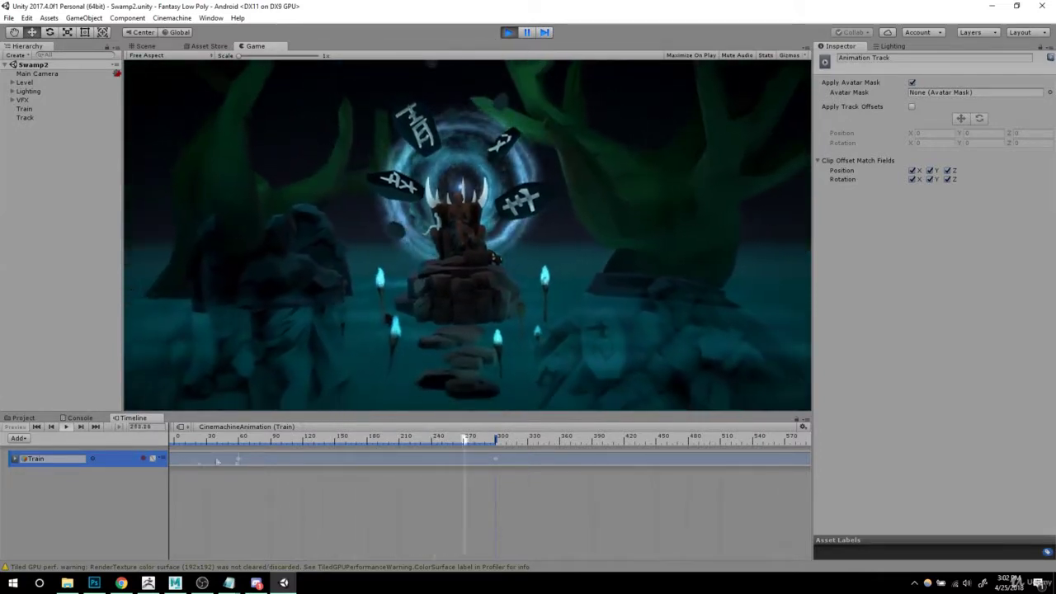
key("ctrl+p")
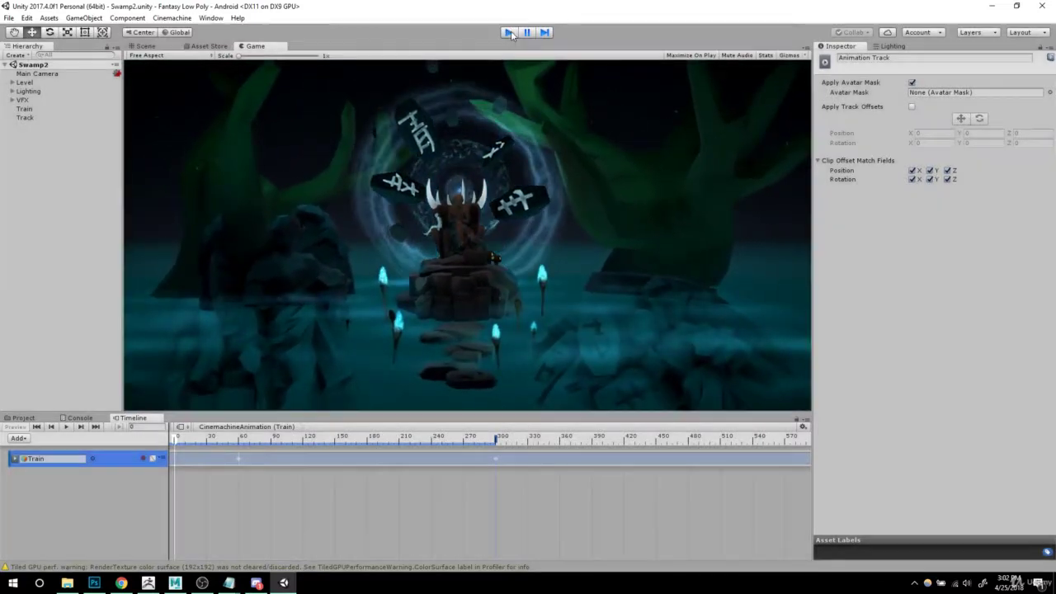
Step: Reopen Train's recorded clip in the Animation window and shift its start keyframe to slightly under 1 second
right_click(238, 465)
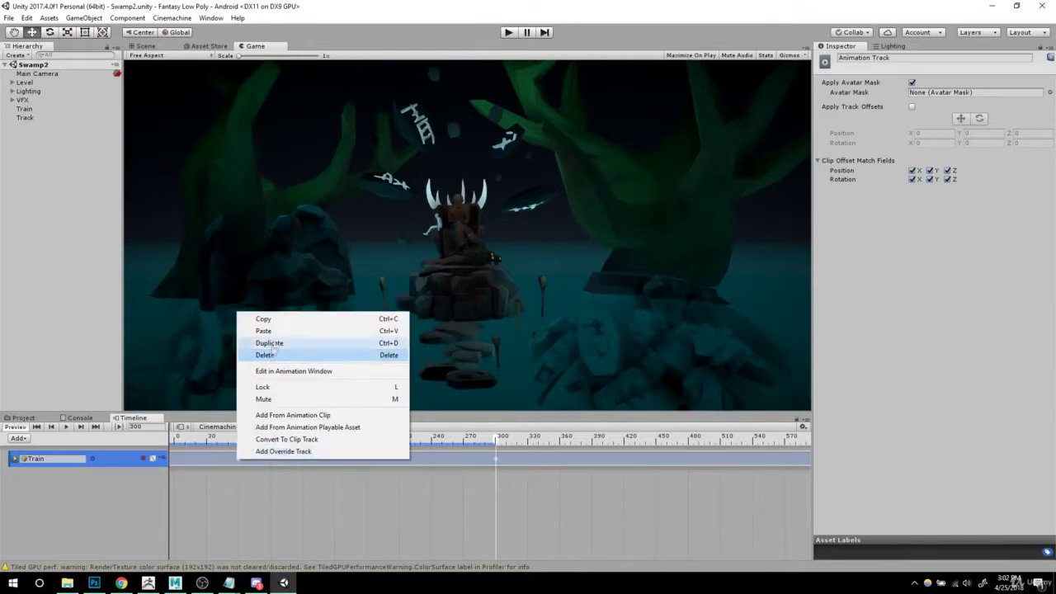
left_click(277, 373)
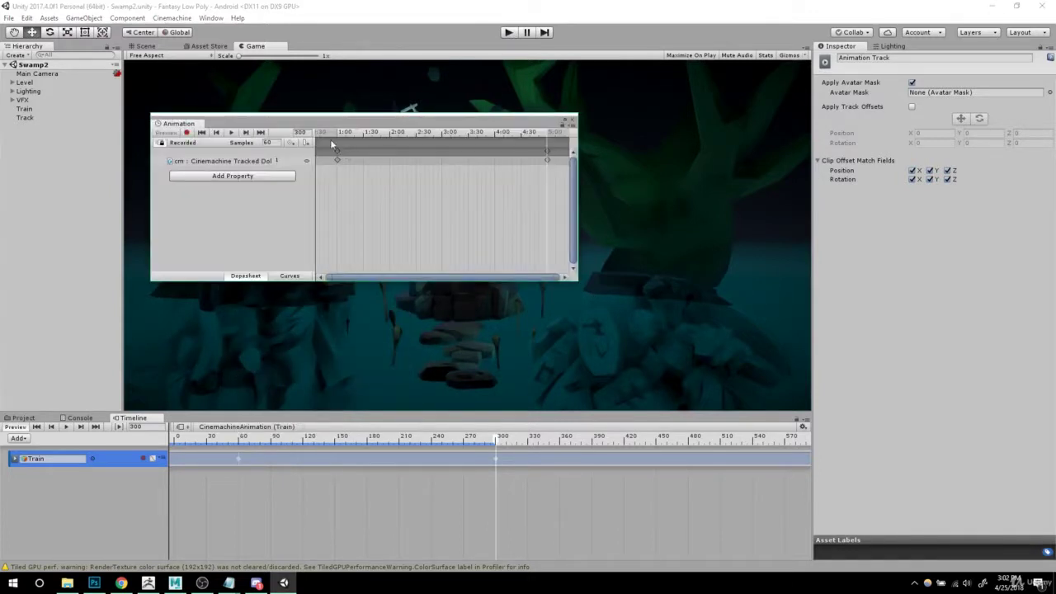
left_click_drag(337, 155, 325, 158)
scroll(350, 213, "up", 5)
left_click_drag(379, 277, 336, 275)
left_click_drag(336, 155, 338, 154)
Step: Extend Train's recorded clip by moving its end keyframe out to about 30 seconds, and close the Animation window
middle_click_drag(419, 178, 455, 173, "alt")
scroll(456, 173, "down", 10, "alt")
scroll(455, 174, "down", 3)
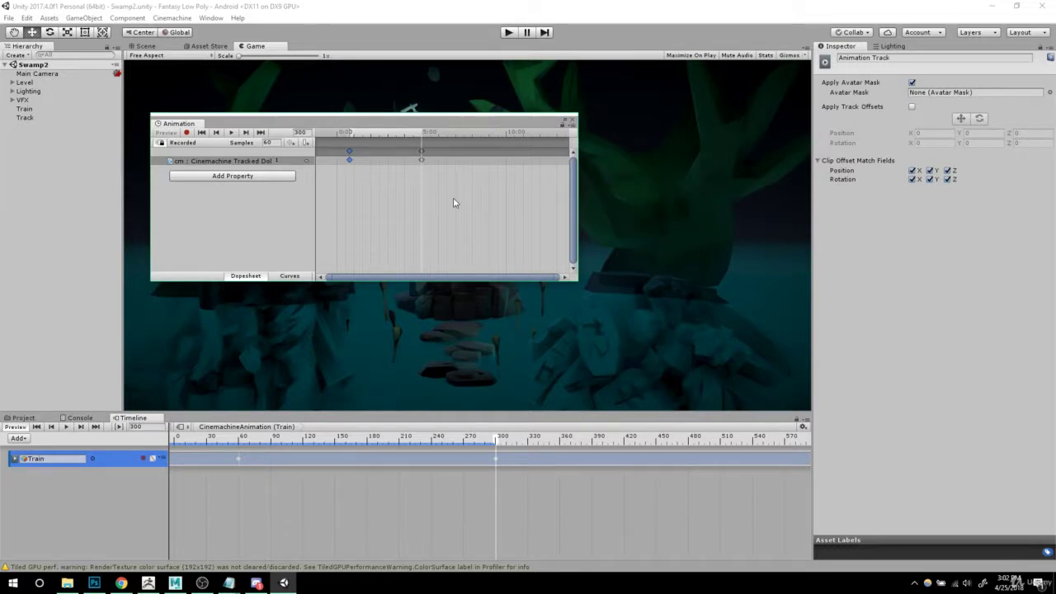
left_click_drag(421, 153, 550, 161)
right_click_drag(508, 183, 494, 184, "alt")
left_click_drag(478, 155, 504, 155)
left_click(572, 122)
Step: Play the scene to check the slower camera move, stop it, and return the Timeline playhead to frame 0
left_click(510, 32)
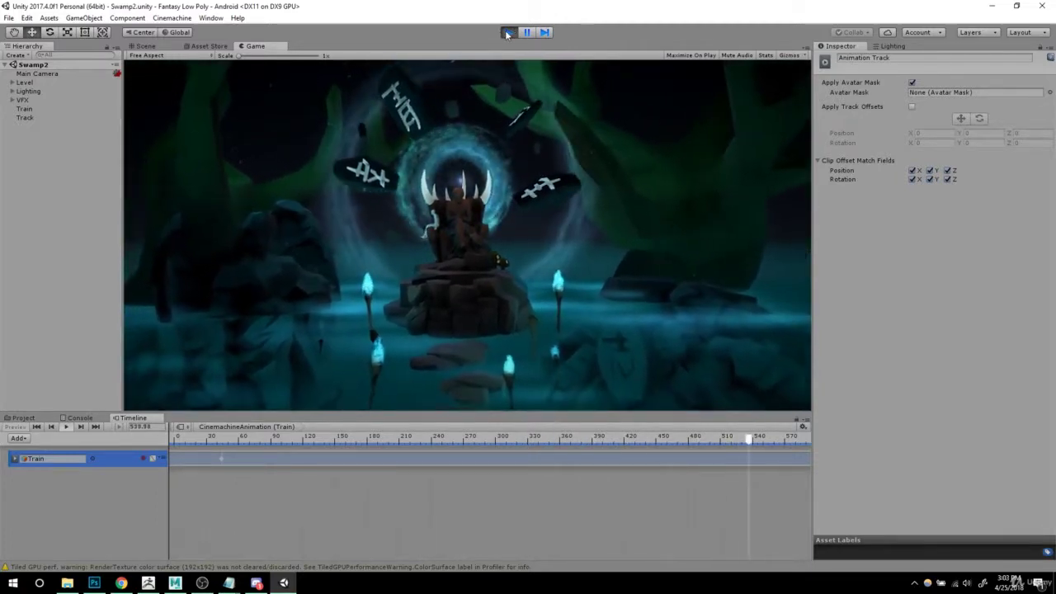
left_click(509, 32)
left_click_drag(496, 438, 174, 438)
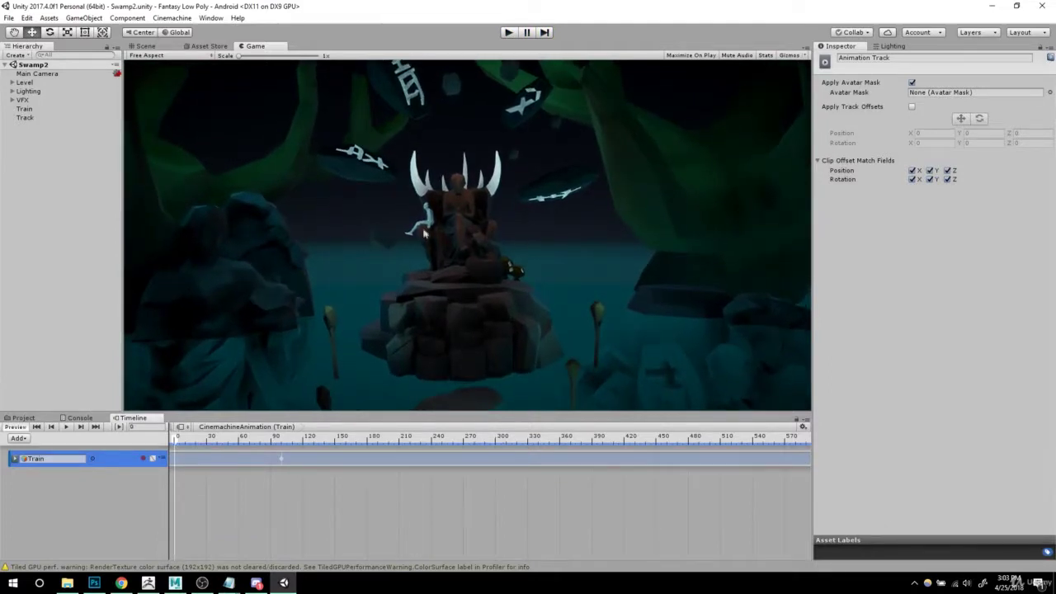
Step: Play the scene again with the Timeline zoomed out to follow the playhead towards the end keyframe, and stop playback
left_click(508, 33)
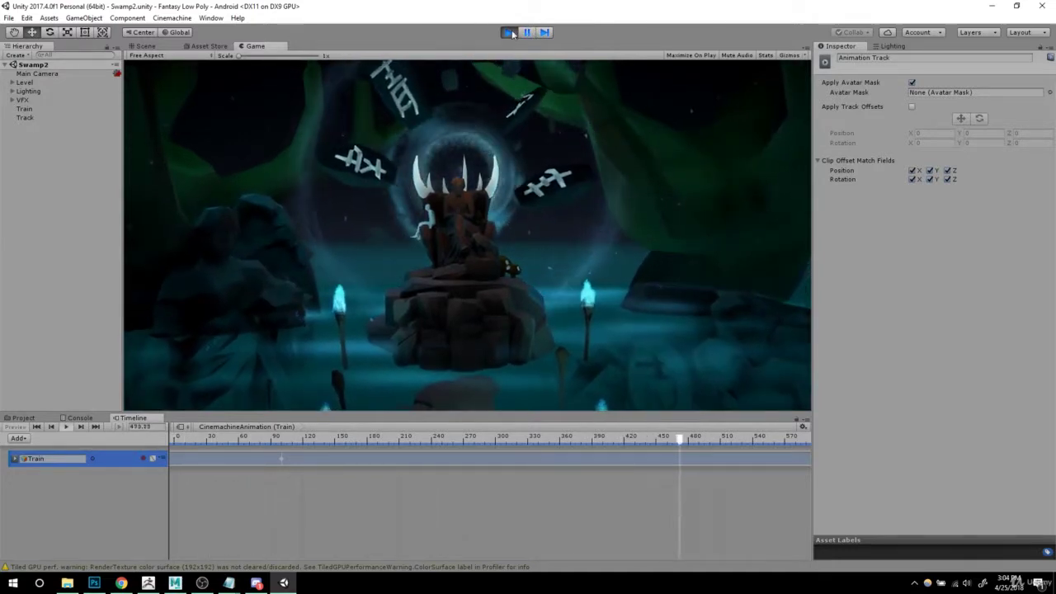
scroll(483, 491, "down", 5)
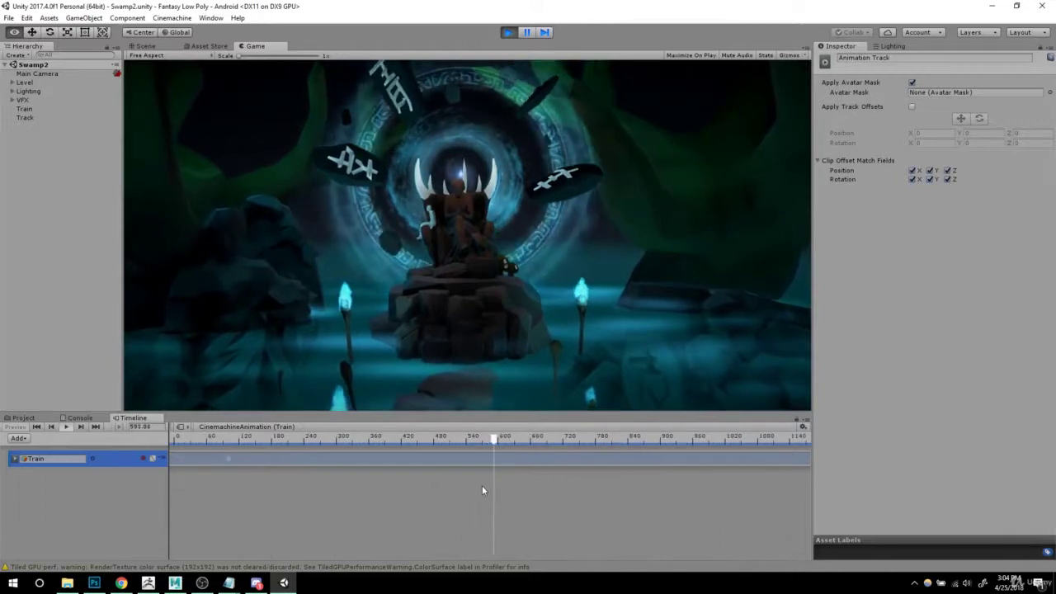
scroll(264, 479, "down", 2)
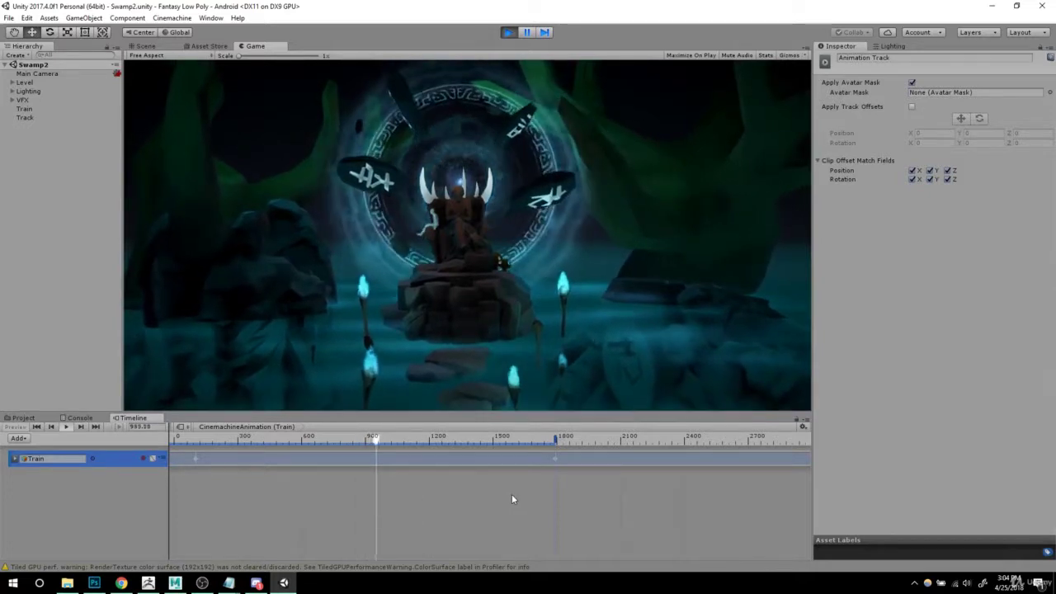
left_click(508, 32)
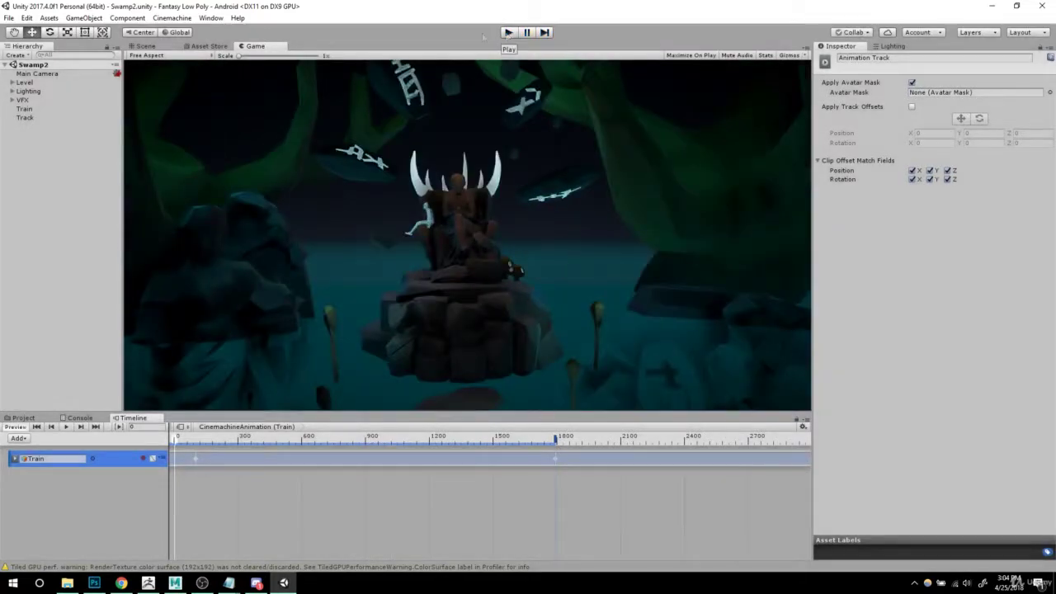
Step: Edit Train's recorded clip again, moving its start keyframe earlier to about 1:27, and close the Animation window
right_click(254, 48)
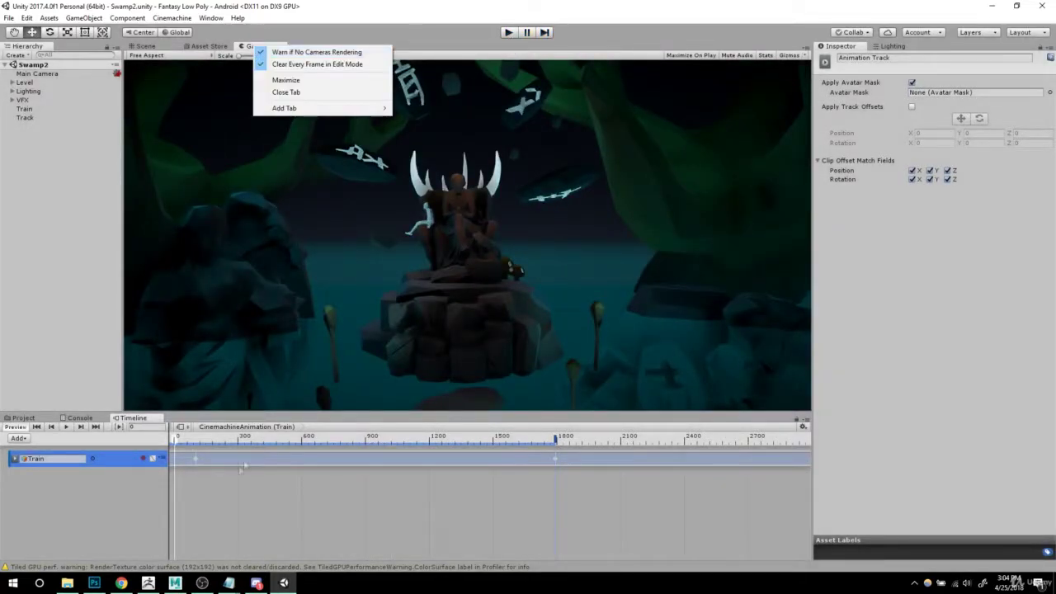
left_click(209, 460)
scroll(201, 464, "down", 2)
scroll(204, 456, "up", 2)
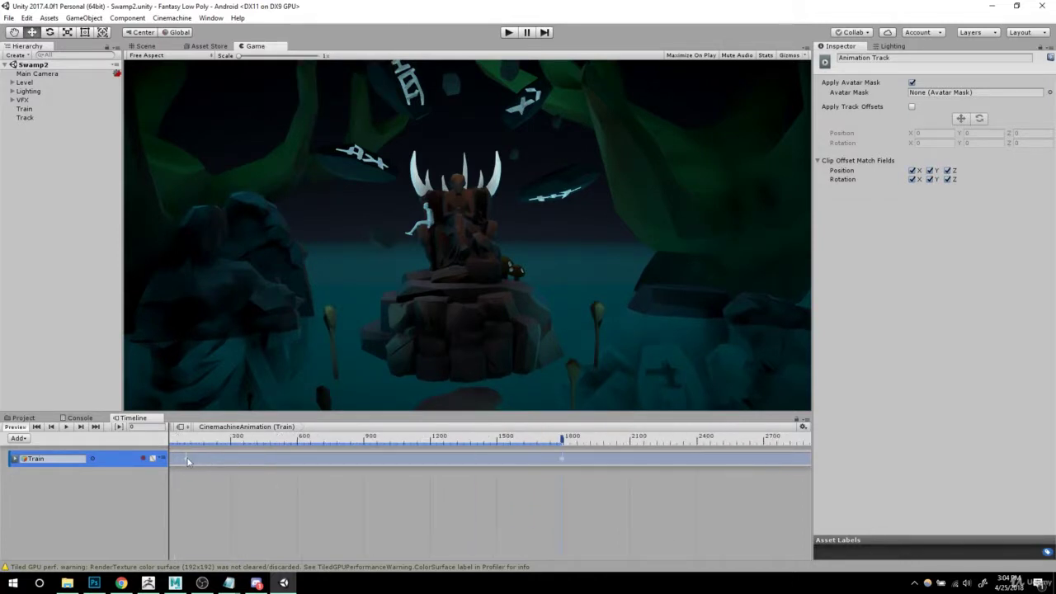
right_click(188, 459)
left_click(243, 368)
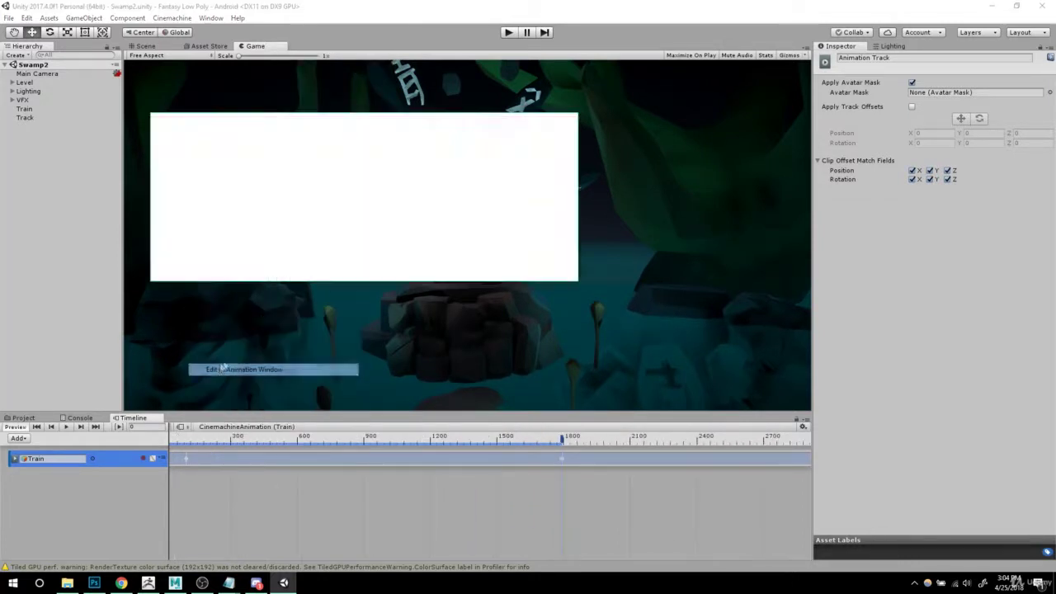
left_click(336, 151)
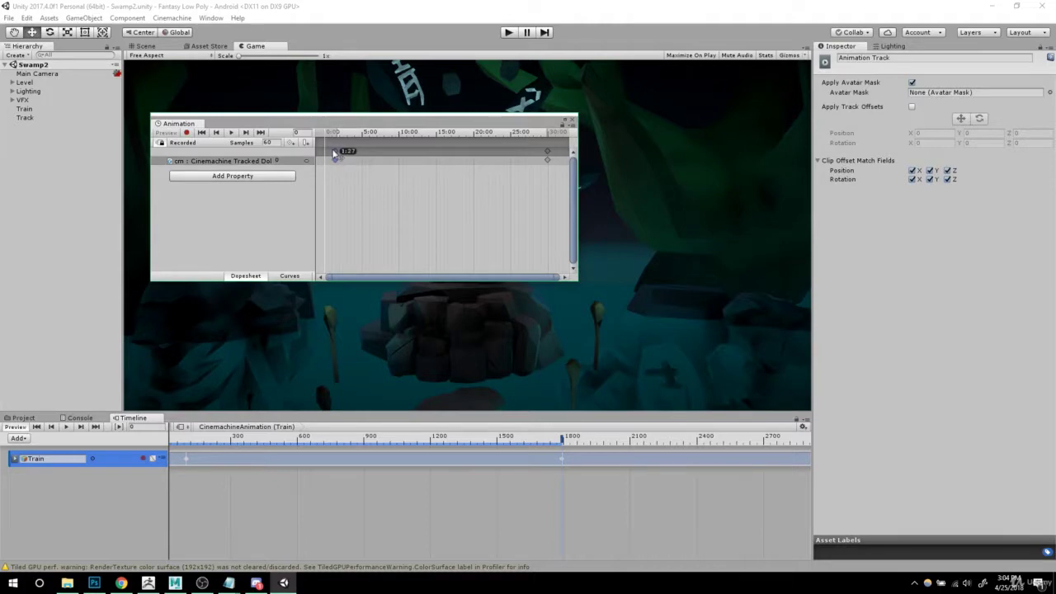
left_click(574, 119)
Step: Maximize the Game view and start playing the scene to review the retimed camera move
right_click(255, 47)
left_click(277, 80)
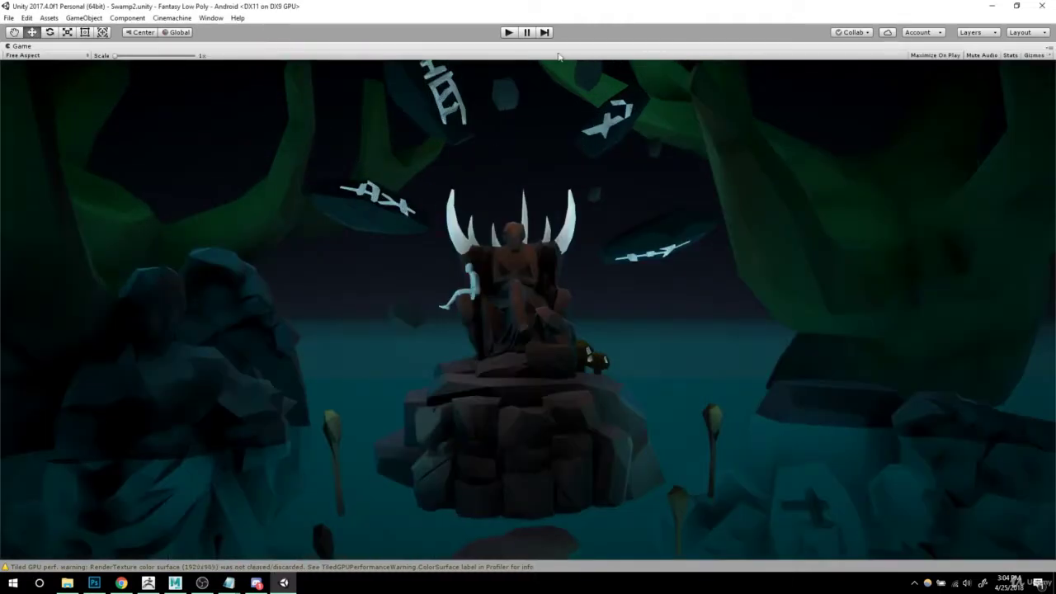
left_click(508, 32)
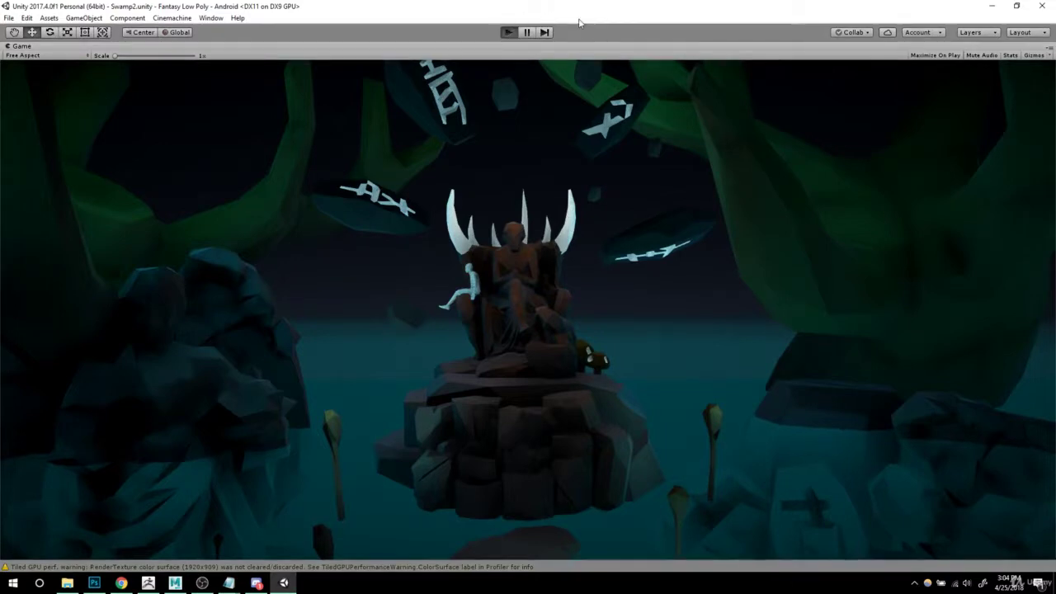